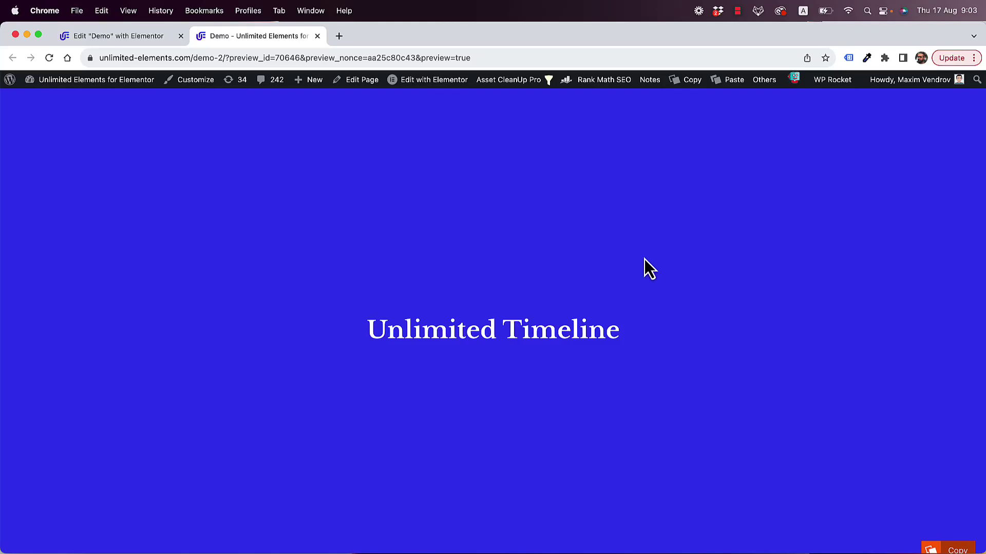
# - Examine the finished movie timeline on the demo page, including how its markers, line and posters change from item to item
pyautogui.scroll(-7, 645, 259)
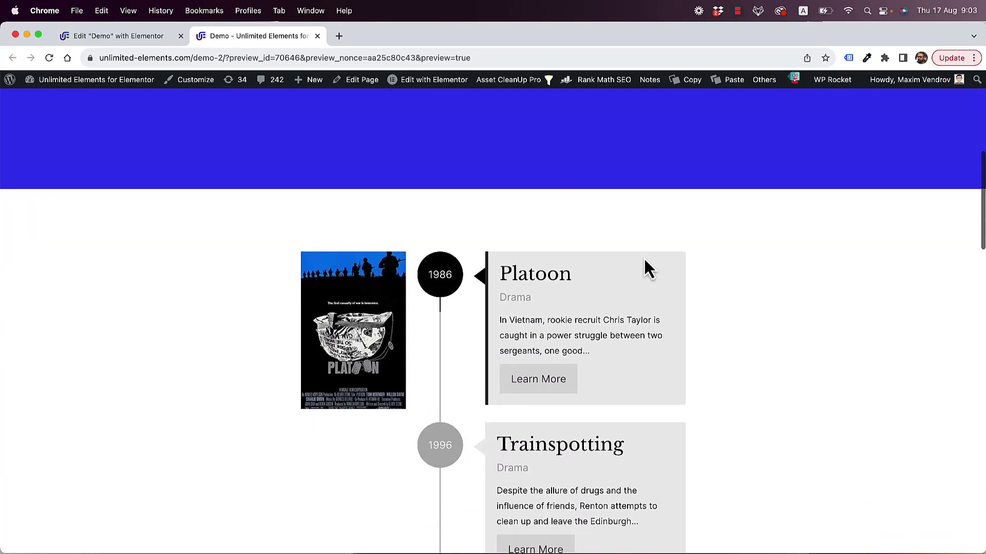
pyautogui.scroll(-7, 645, 267)
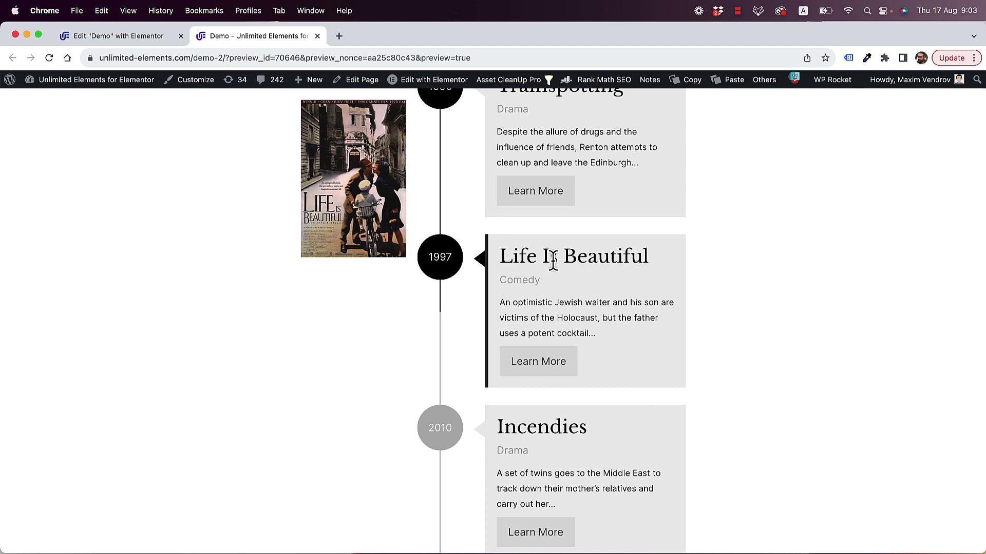
pyautogui.scroll(-3, 506, 275)
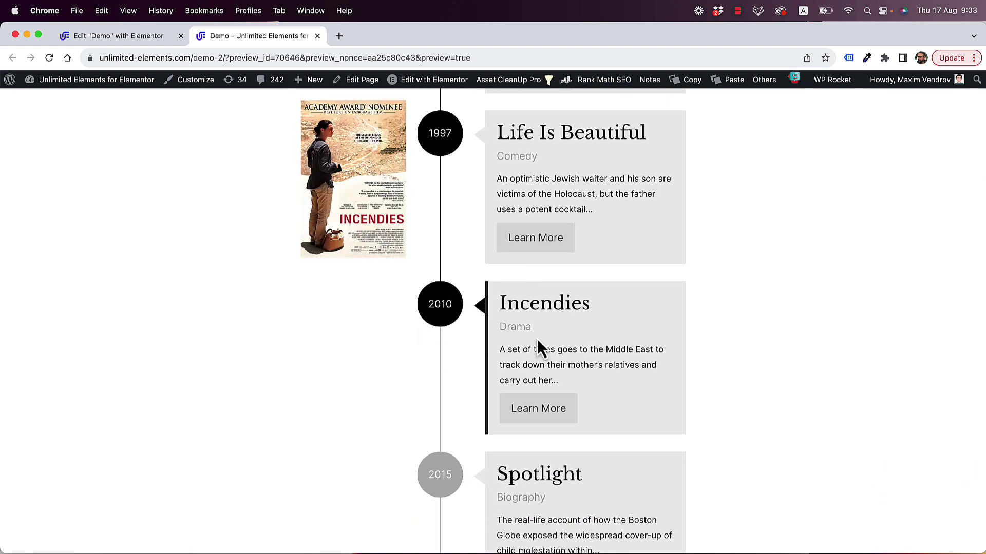
pyautogui.scroll(-4, 538, 347)
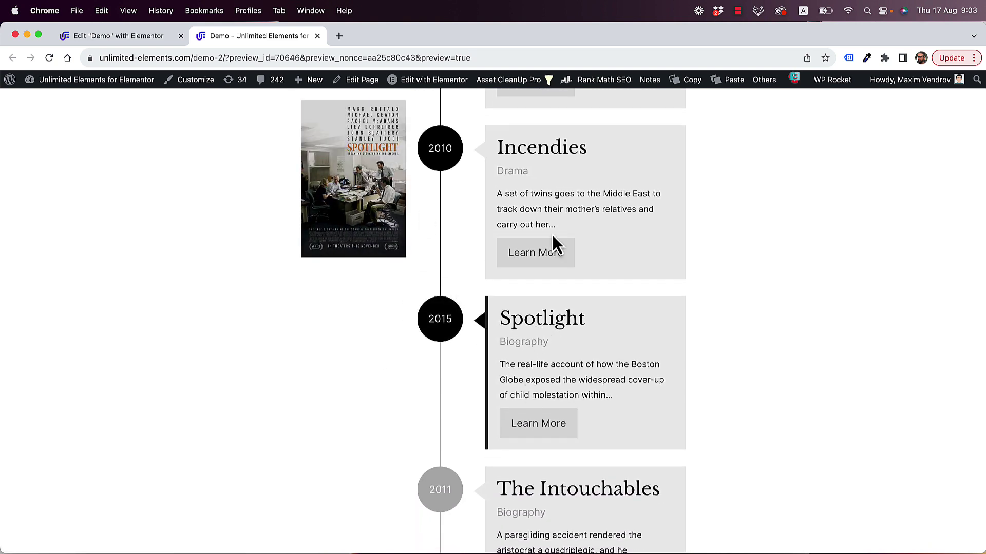
pyautogui.scroll(-4, 552, 235)
pyautogui.scroll(-1, 555, 239)
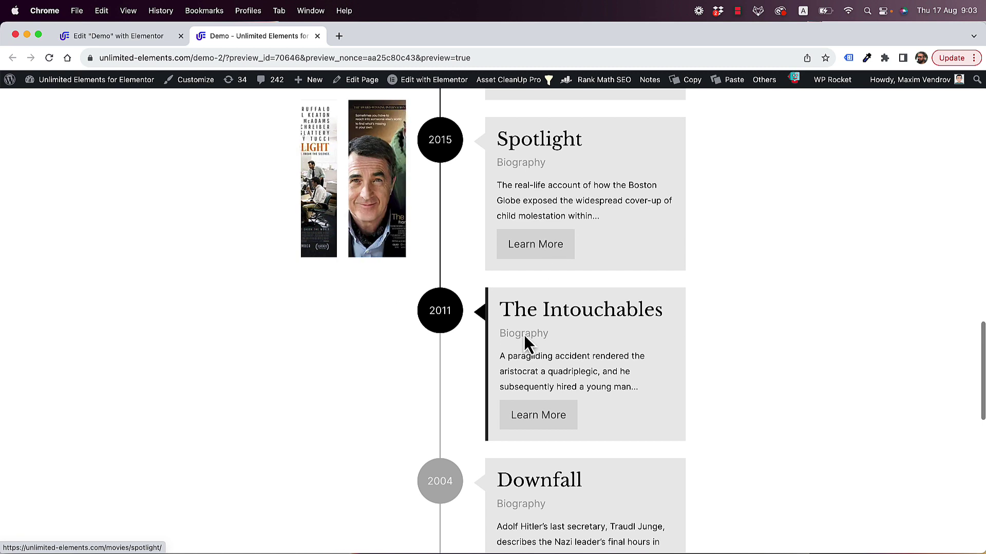
pyautogui.scroll(-5, 600, 346)
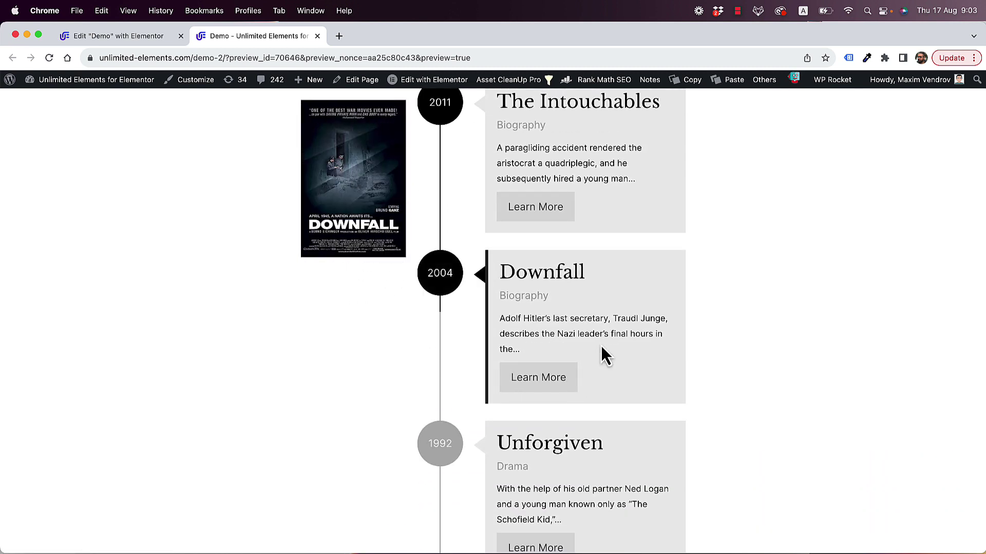
pyautogui.scroll(-6, 600, 346)
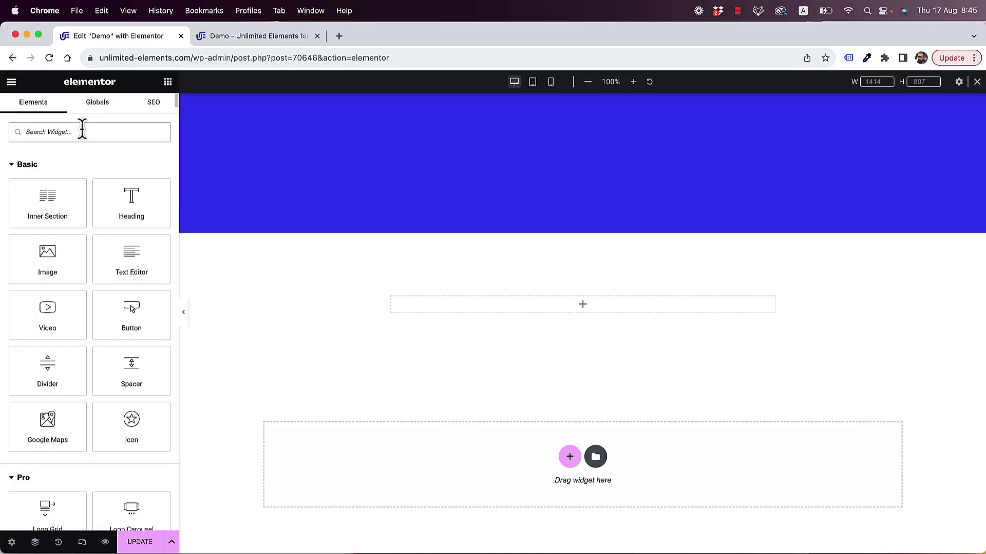
# - Find the Unlimited Timeline widget by searching for "timeline" and place it in the empty section below the blue header
pyautogui.click(82, 132)
pyautogui.write('timeline')
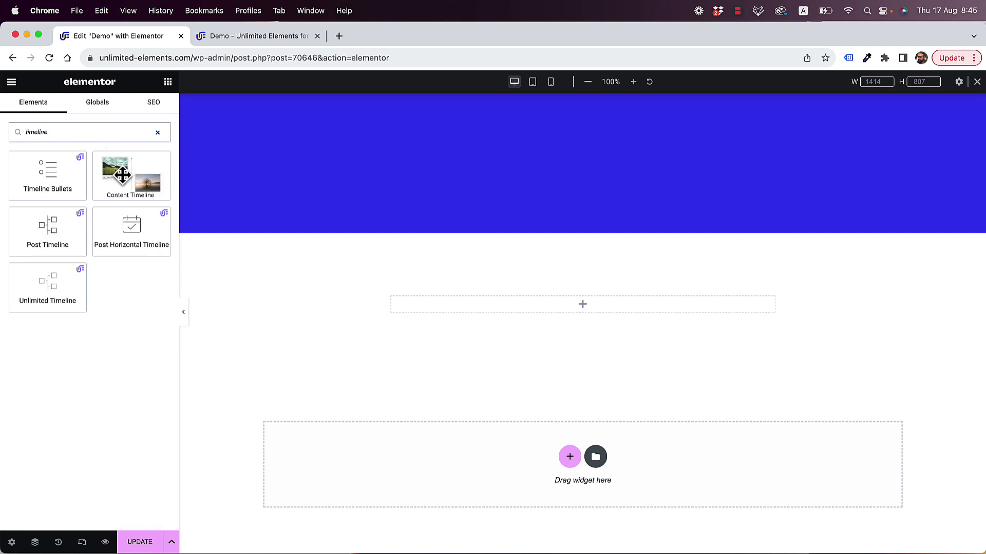
pyautogui.moveTo(48, 300); pyautogui.dragTo(510, 312)
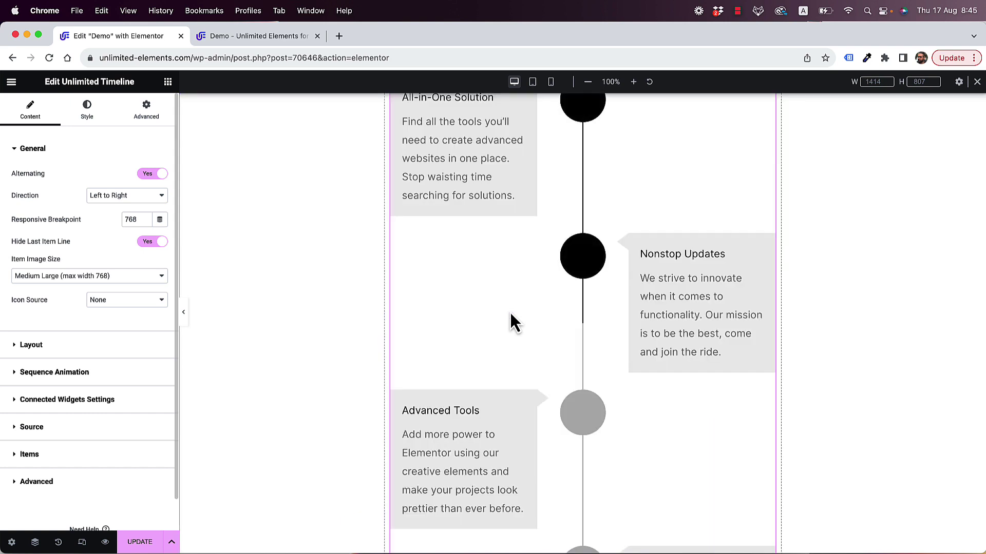
# - Examine the default timeline's items, connecting line and marker behaviour from the first item to the last
pyautogui.scroll(5, 510, 312)
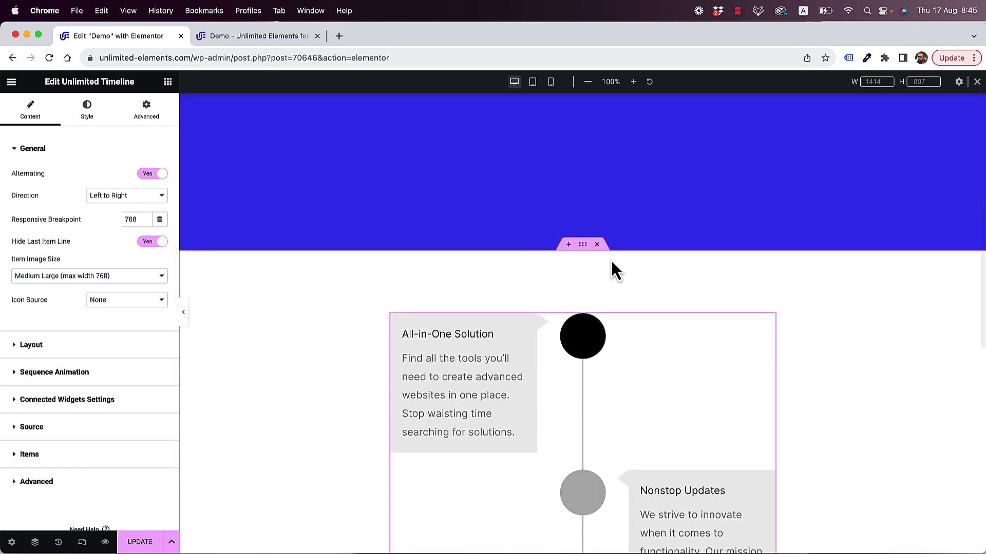
pyautogui.scroll(-3, 612, 263)
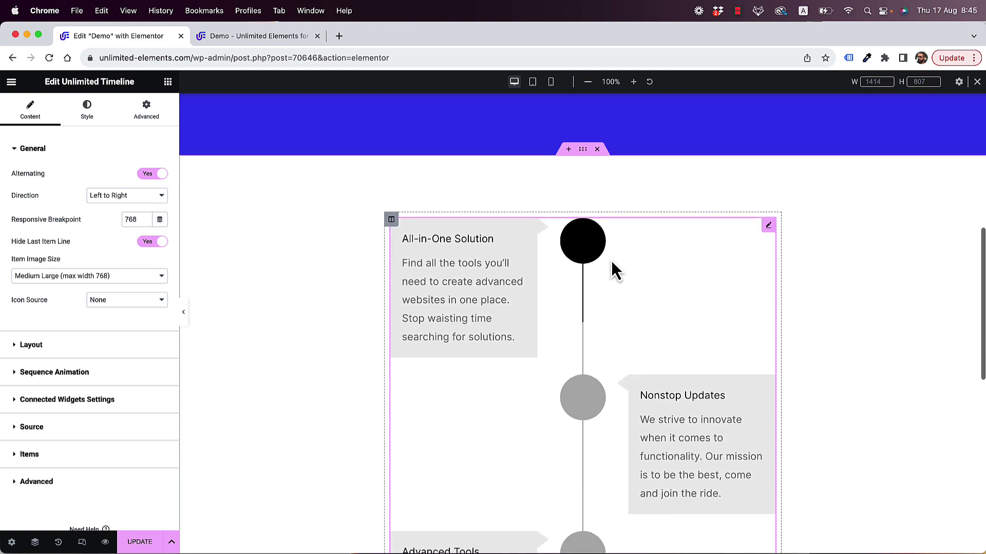
pyautogui.scroll(-2, 611, 260)
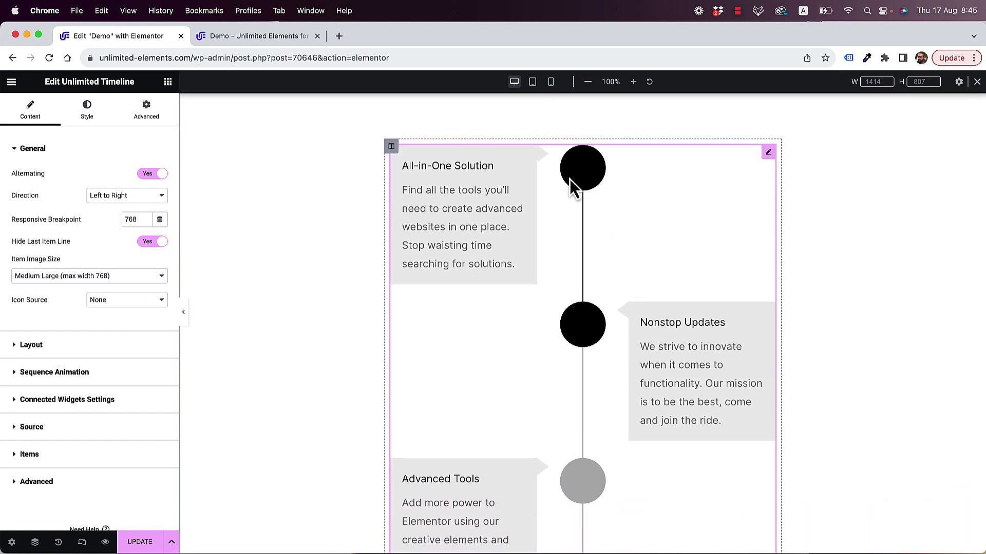
pyautogui.scroll(-4, 599, 200)
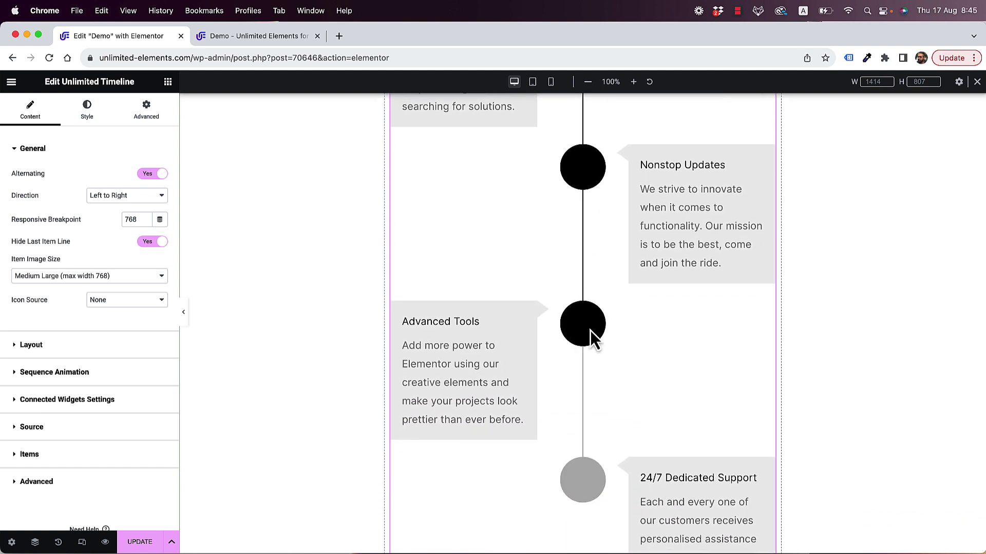
pyautogui.scroll(-1, 592, 334)
pyautogui.scroll(-4, 595, 329)
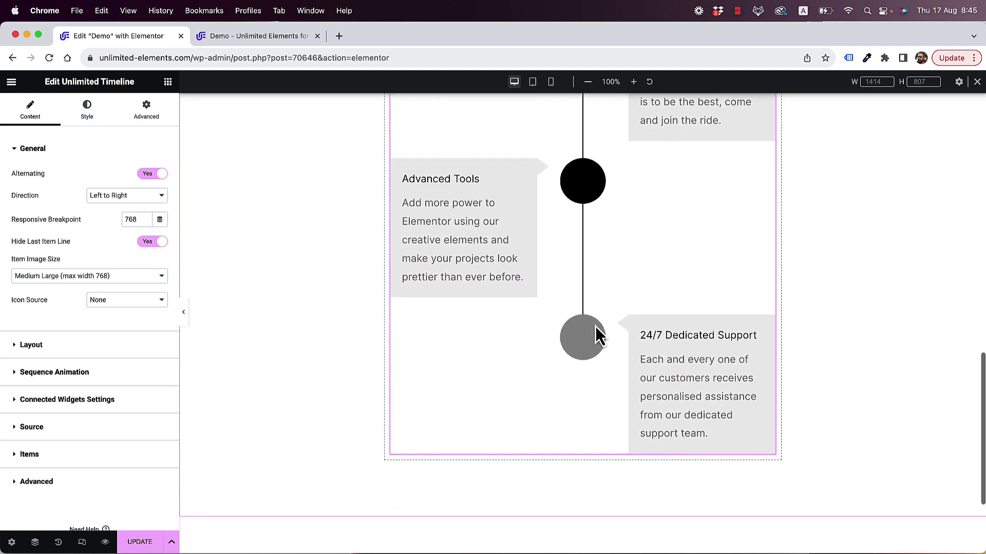
pyautogui.scroll(10, 595, 328)
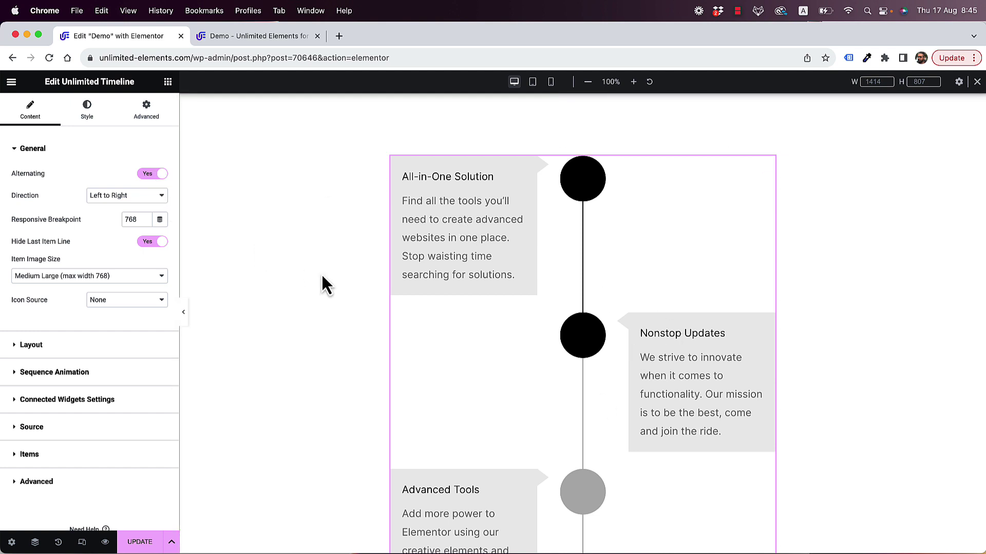
# - Turn off the timeline's alternating layout and set its direction to Right to Left
pyautogui.click(149, 177)
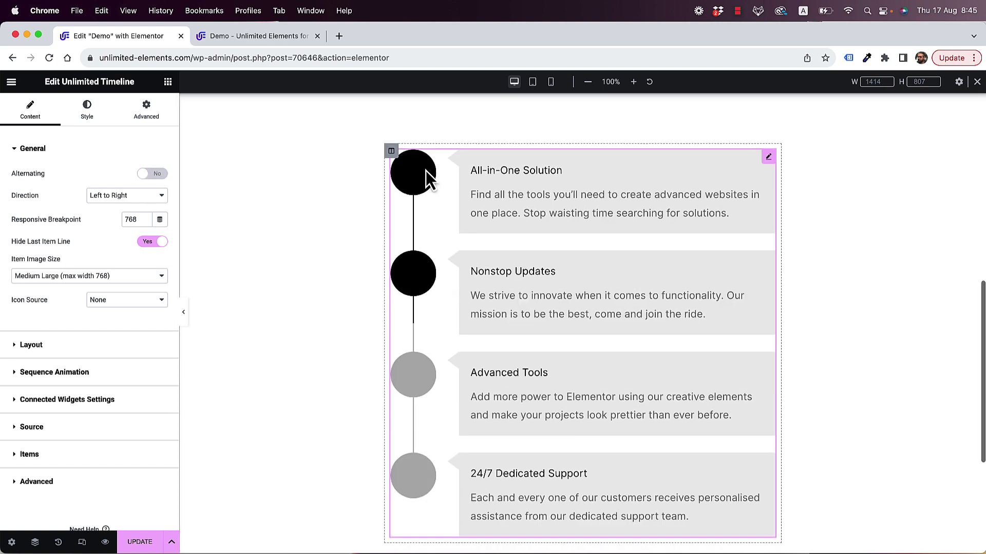
pyautogui.scroll(-2, 427, 173)
pyautogui.scroll(2, 427, 178)
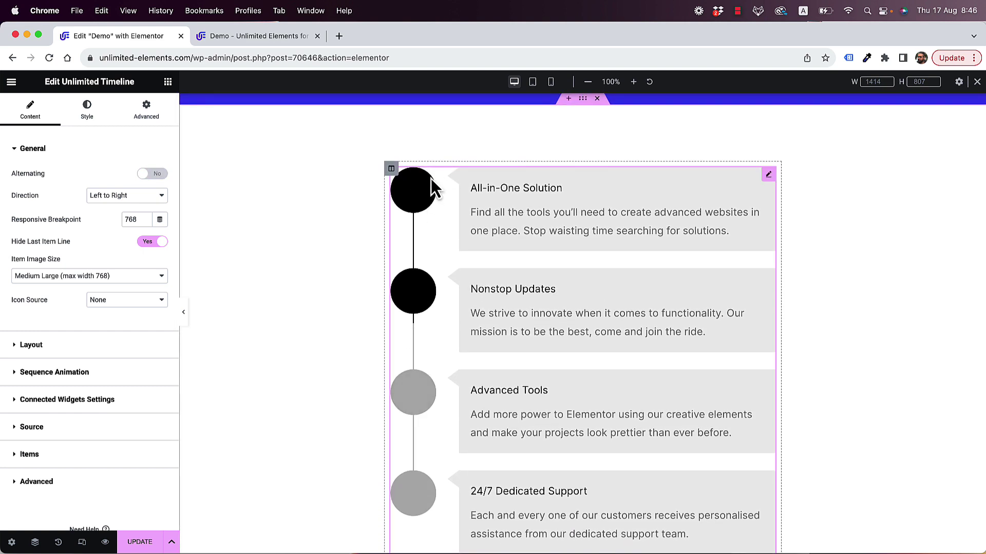
pyautogui.click(132, 198)
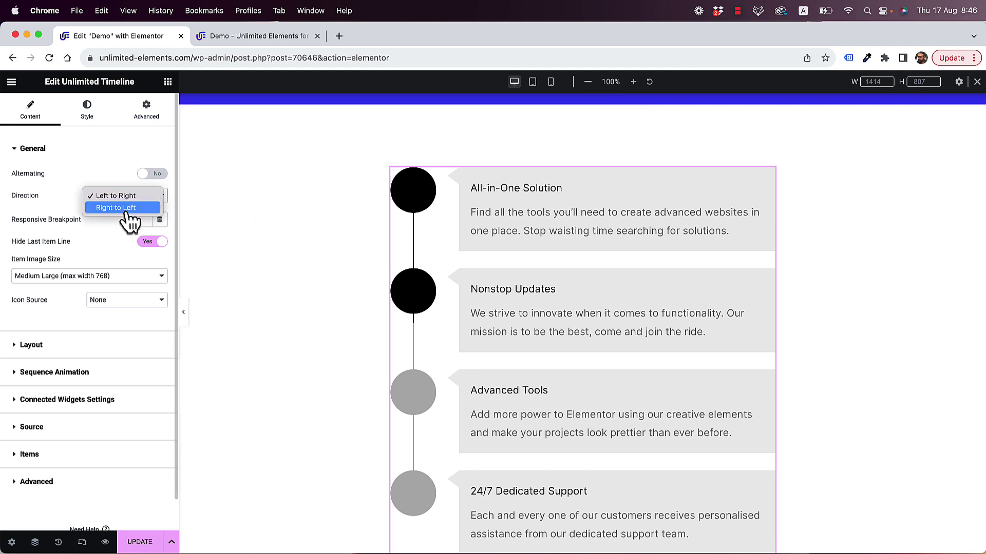
pyautogui.click(131, 221)
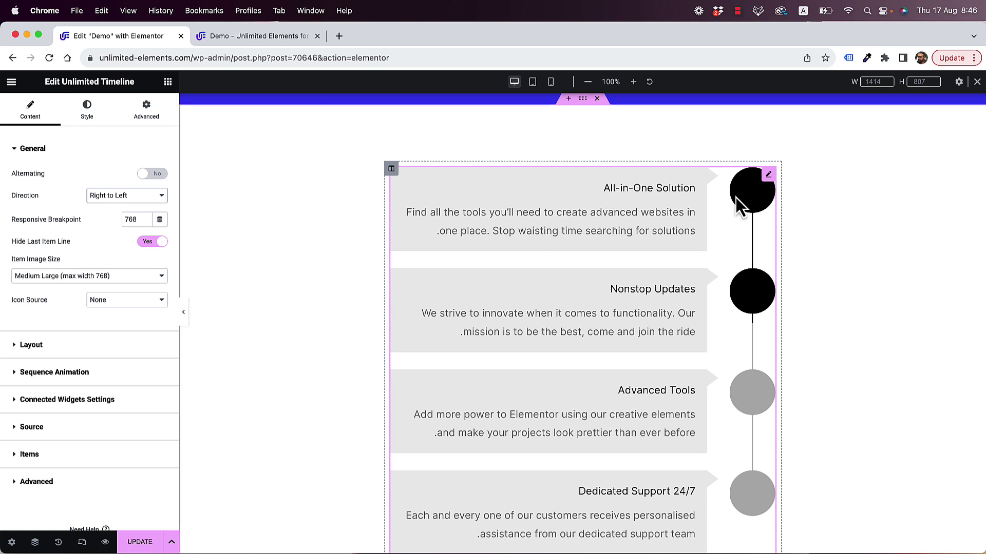
# - Turn the alternating layout back on and restore the timeline's direction to Left to Right
pyautogui.click(152, 175)
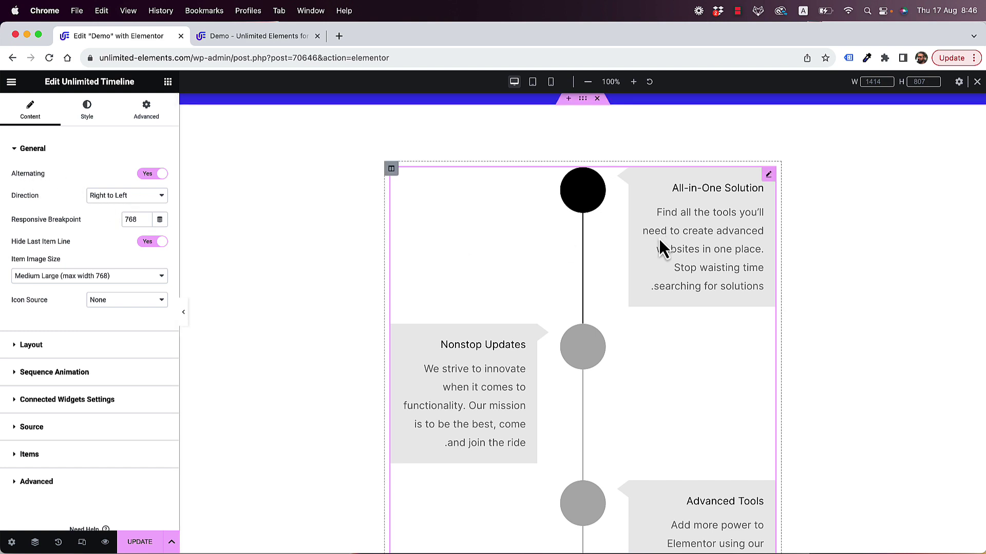
pyautogui.click(123, 195)
pyautogui.click(116, 183)
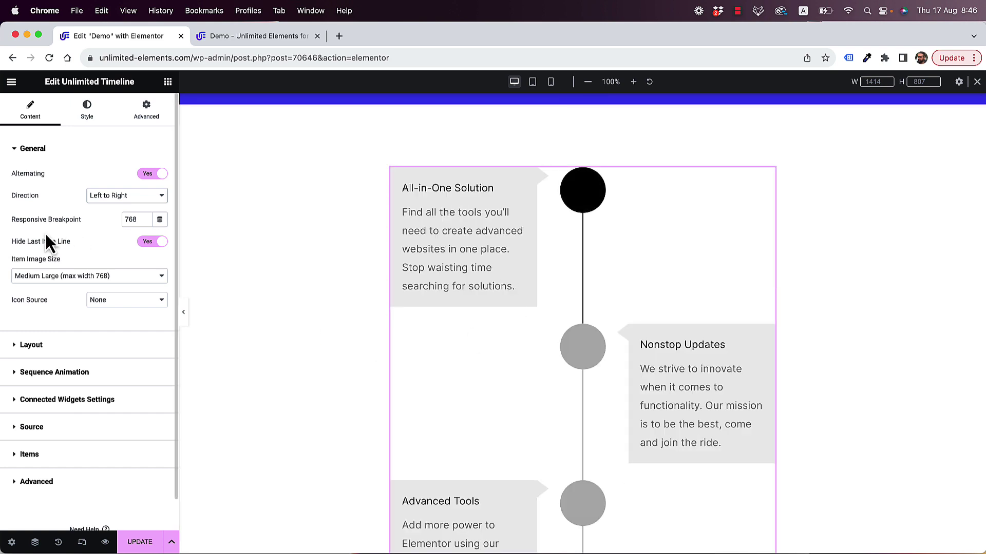
# - Set the timeline's responsive breakpoint to 0 while previewing it in mobile portrait, and return to the desktop view
pyautogui.click(551, 82)
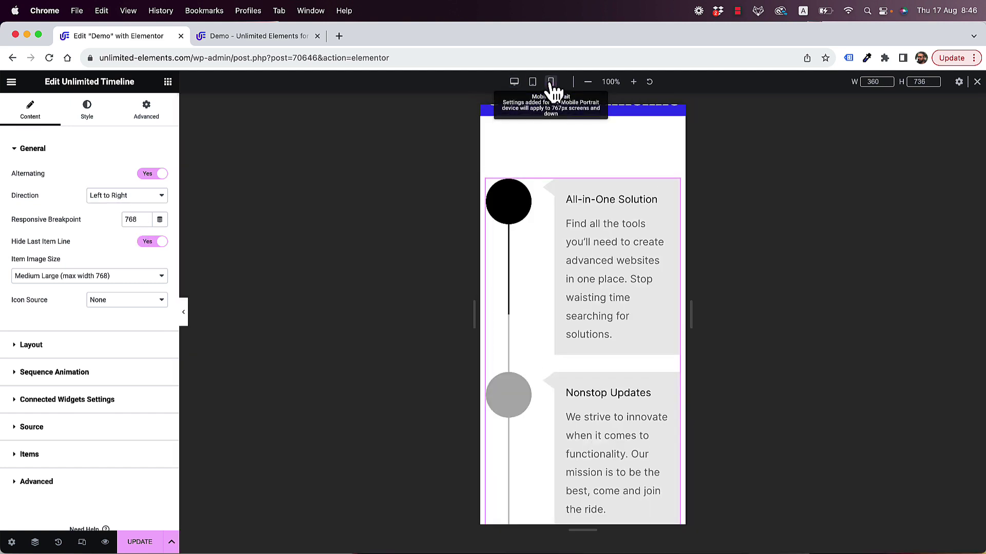
pyautogui.scroll(-5, 597, 177)
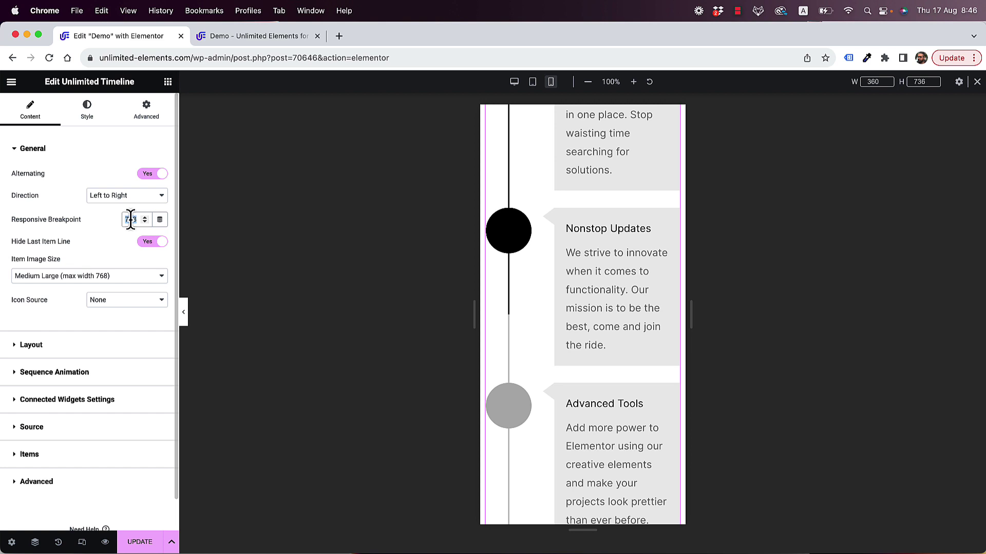
pyautogui.write('0')
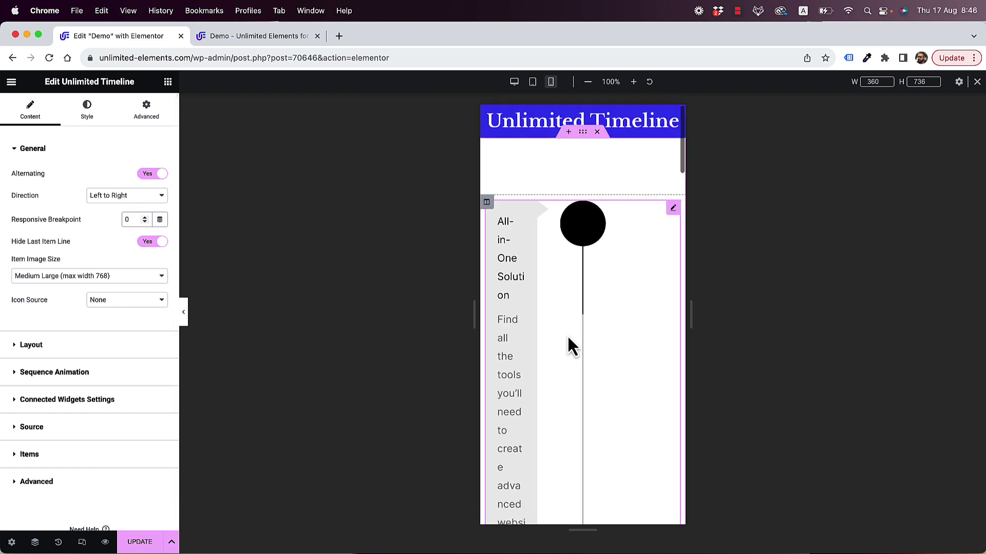
pyautogui.scroll(-9, 568, 335)
pyautogui.scroll(-10, 567, 336)
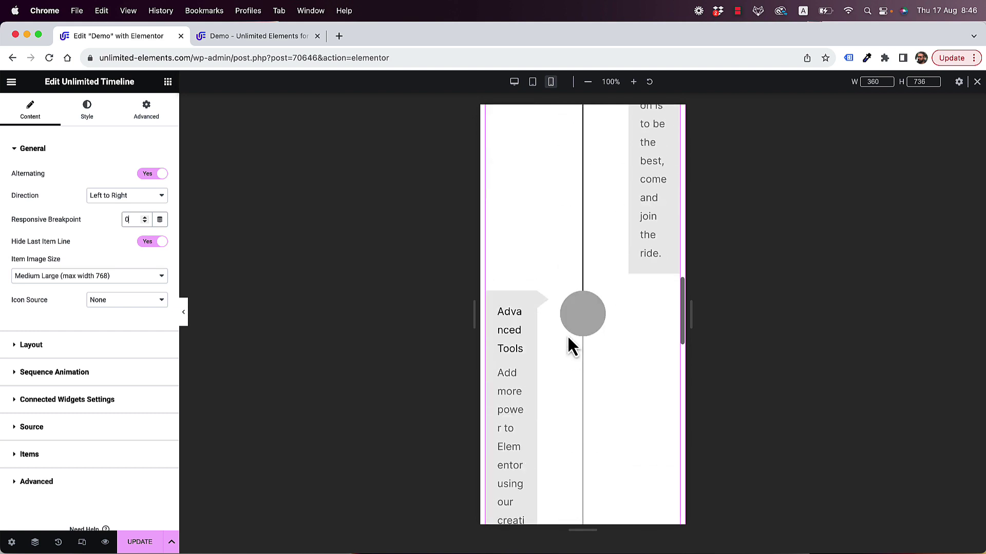
pyautogui.scroll(5, 568, 335)
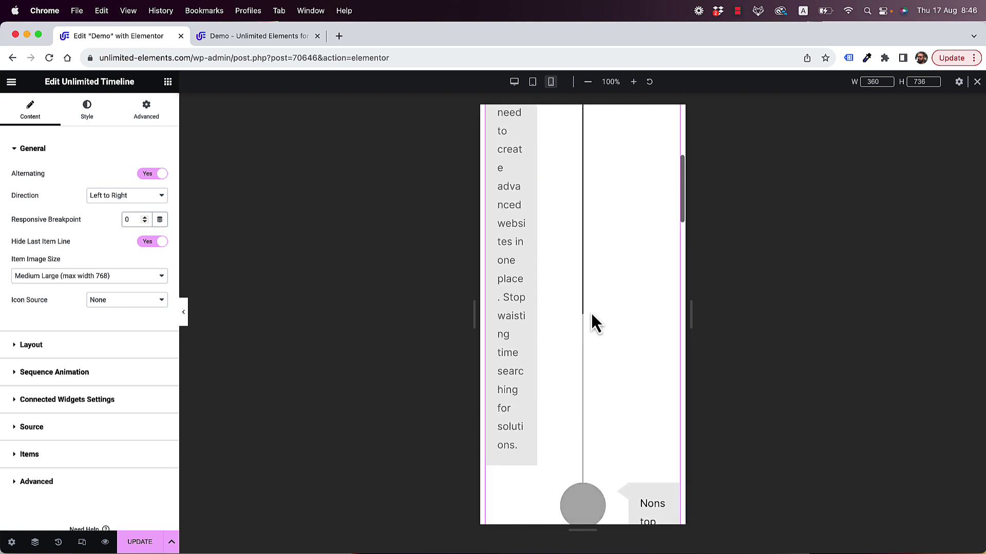
pyautogui.click(137, 222)
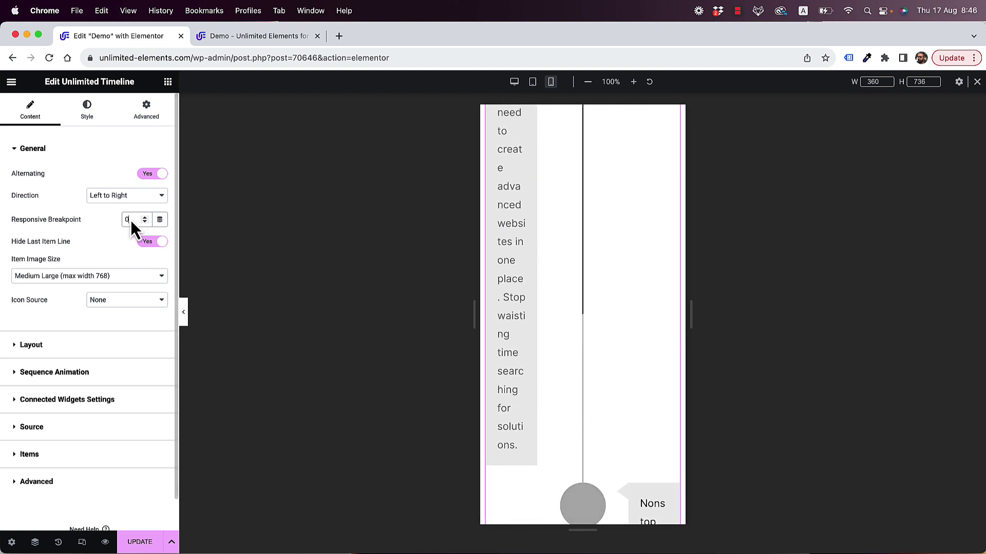
pyautogui.click(515, 82)
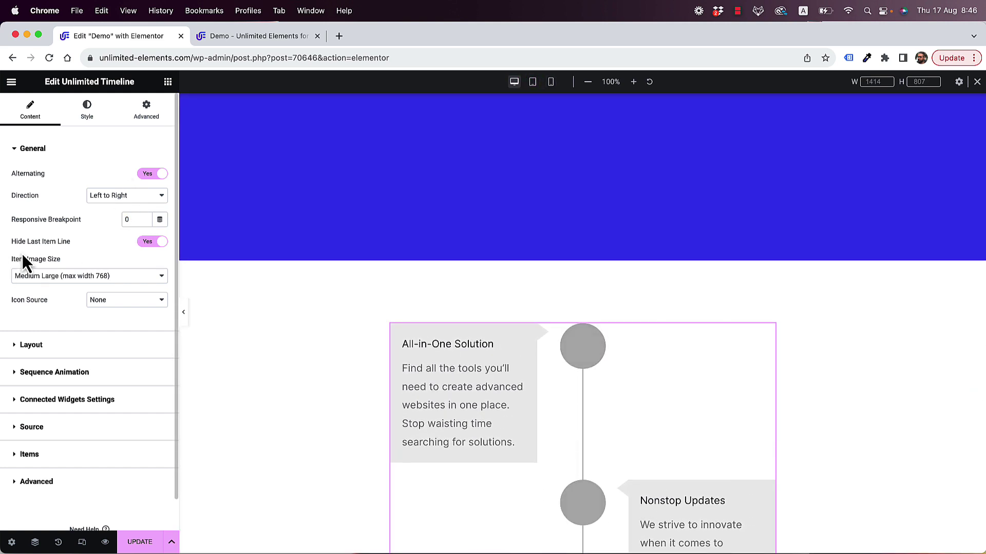
# - Turn off hiding of the last item's line to check the timeline's end, and turn the option back on
pyautogui.scroll(-10, 480, 258)
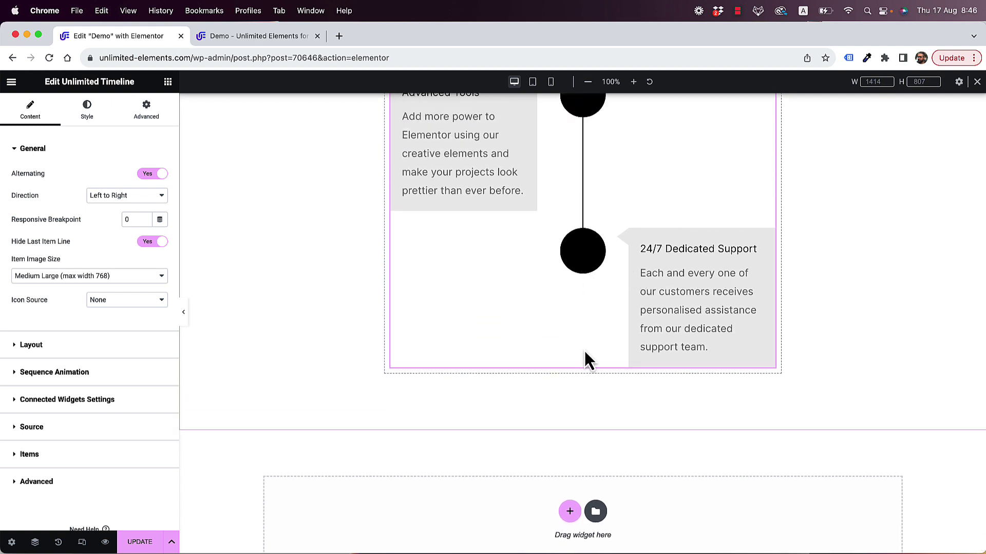
pyautogui.click(153, 245)
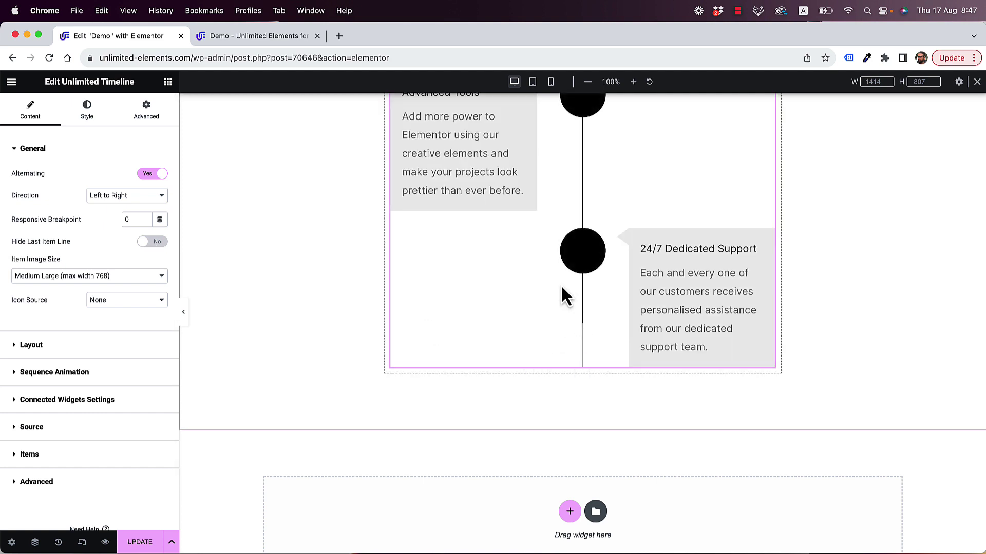
pyautogui.click(146, 243)
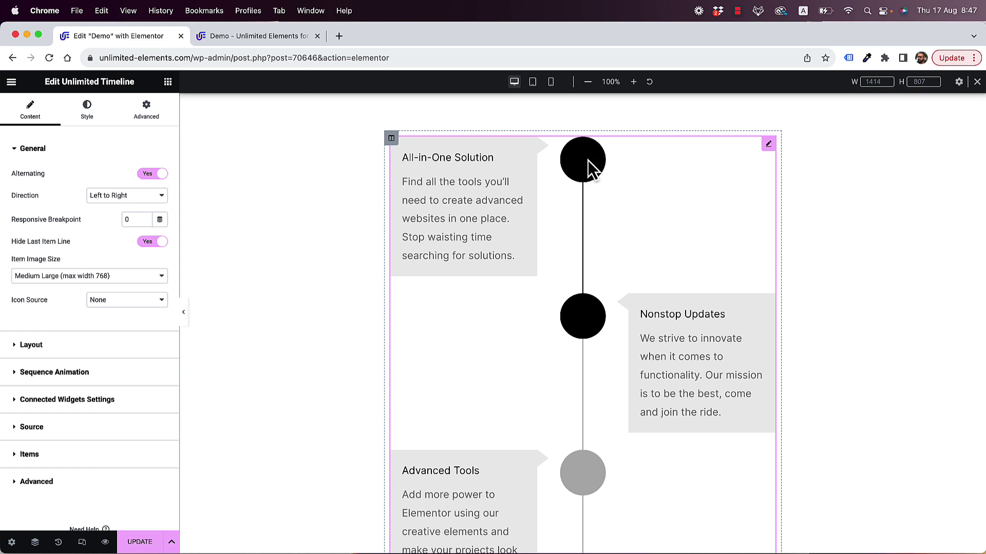
# - Try Image as the timeline's icon source, and settle on Icon per Item
pyautogui.click(131, 305)
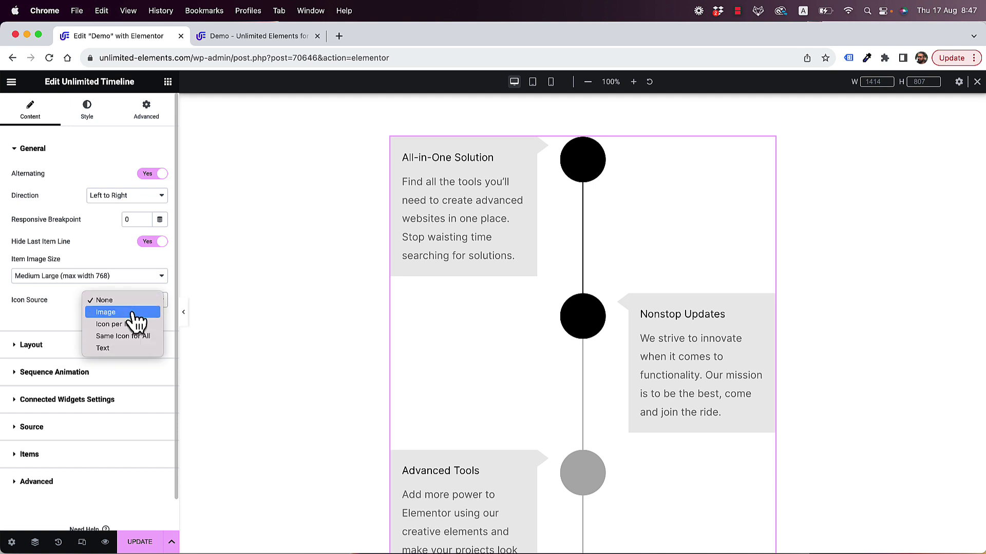
pyautogui.click(124, 312)
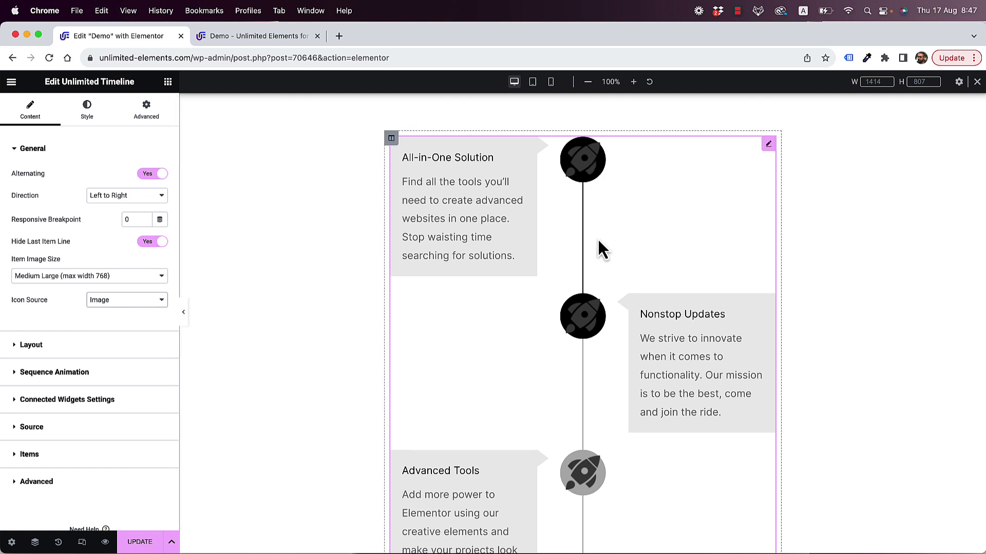
pyautogui.click(97, 301)
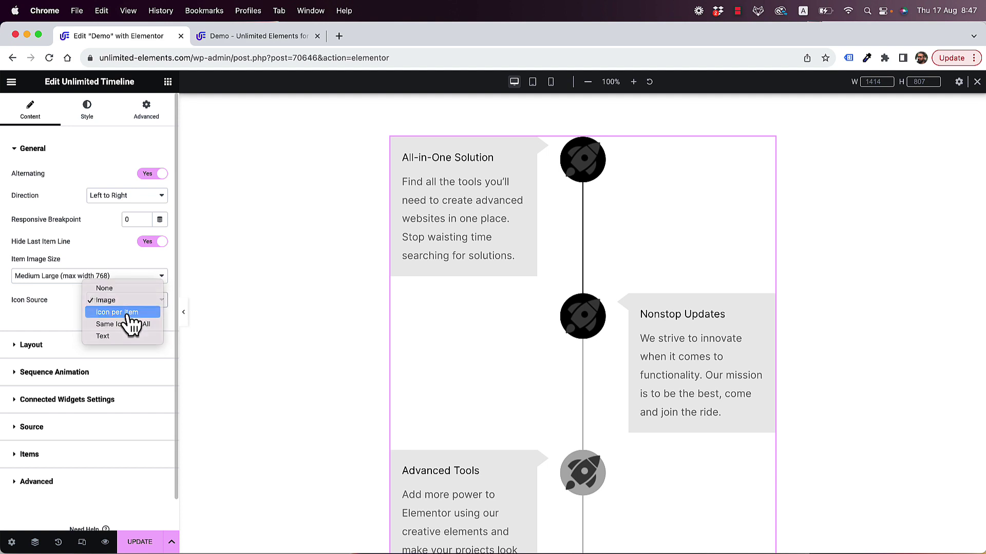
pyautogui.click(128, 312)
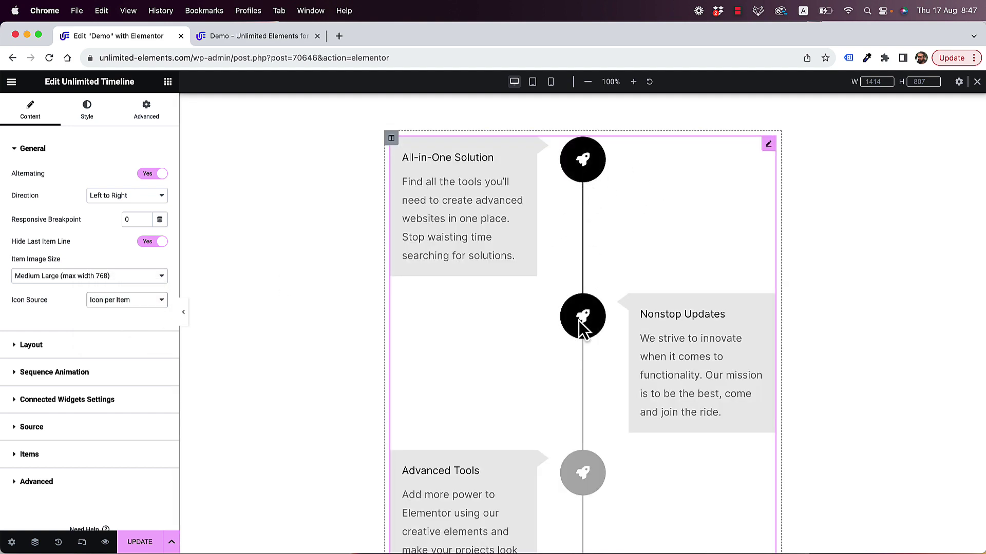
pyautogui.scroll(-5, 577, 331)
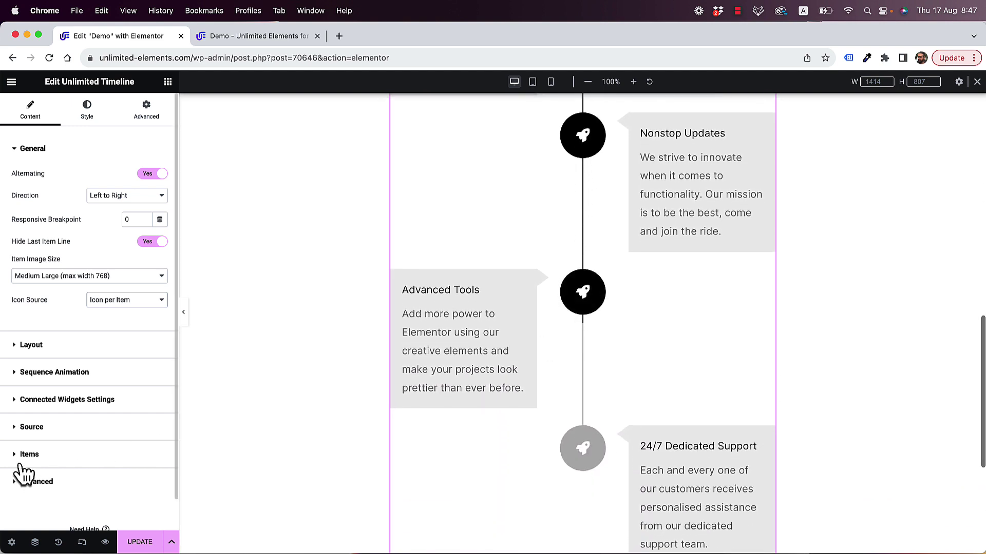
pyautogui.click(134, 303)
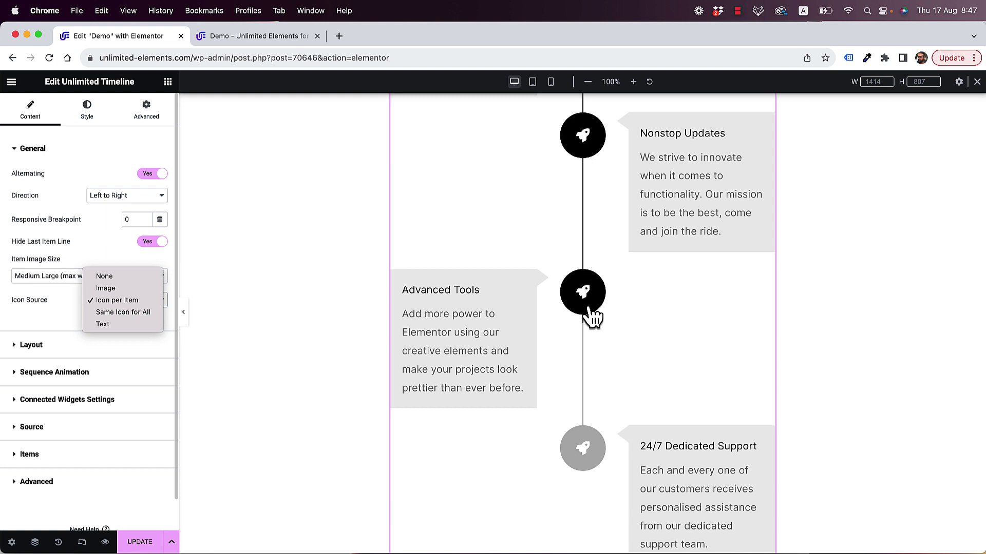
pyautogui.click(292, 255)
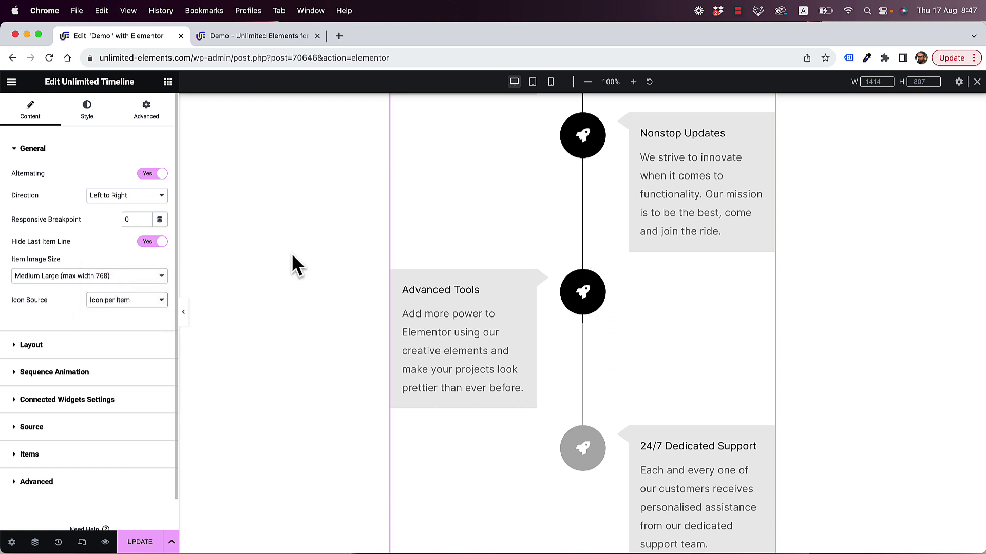
pyautogui.scroll(5, 292, 254)
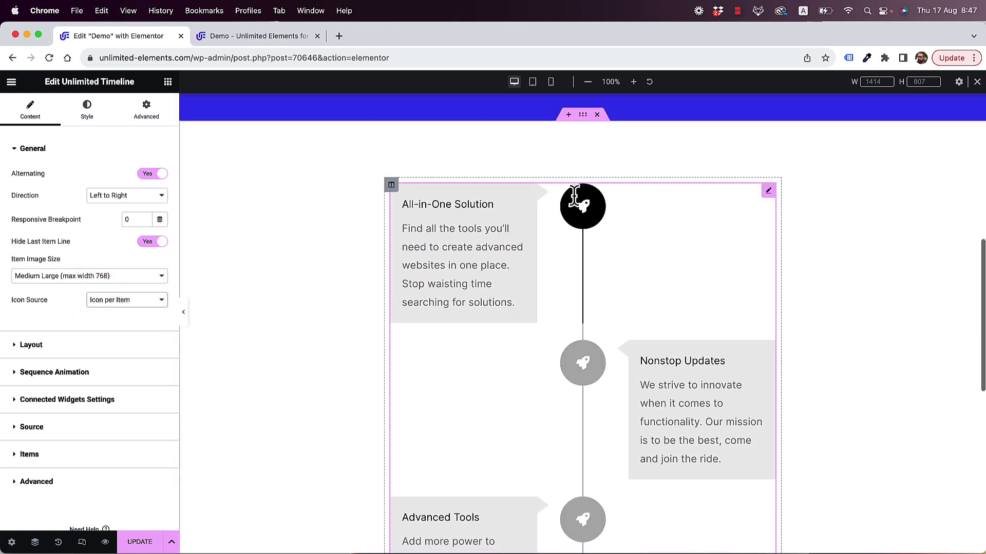
pyautogui.scroll(-1, 575, 195)
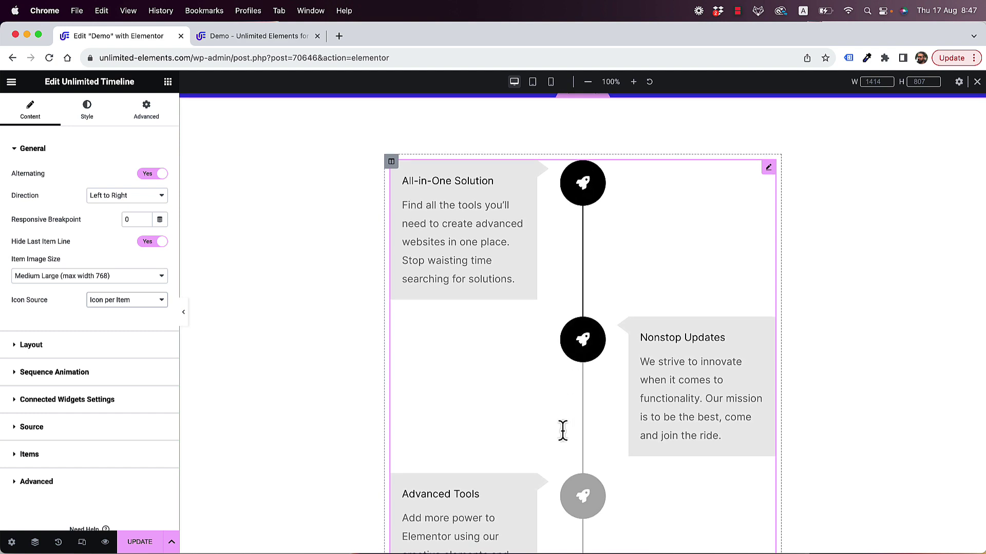
# - Set the timeline's icon source to Text and check the circles along the timeline
pyautogui.click(123, 302)
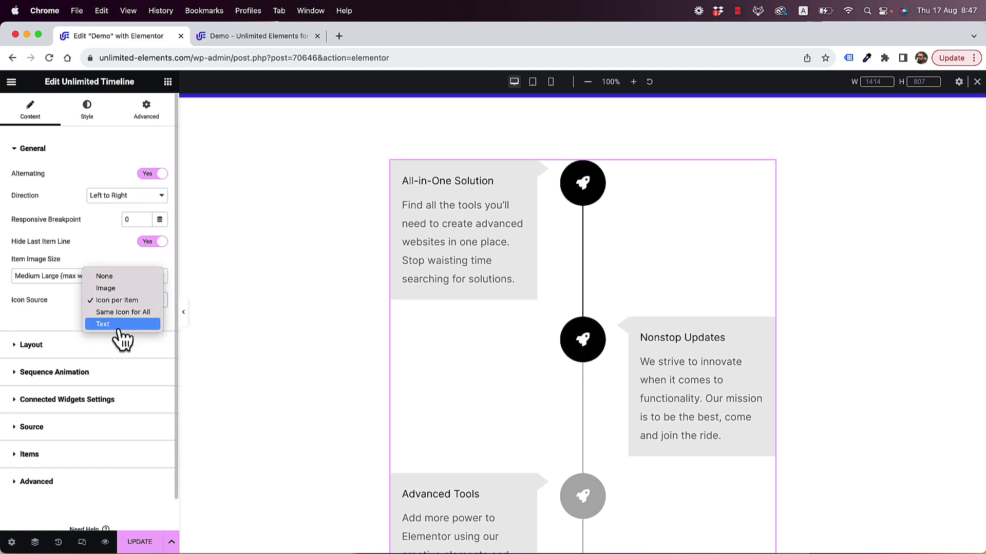
pyautogui.click(119, 326)
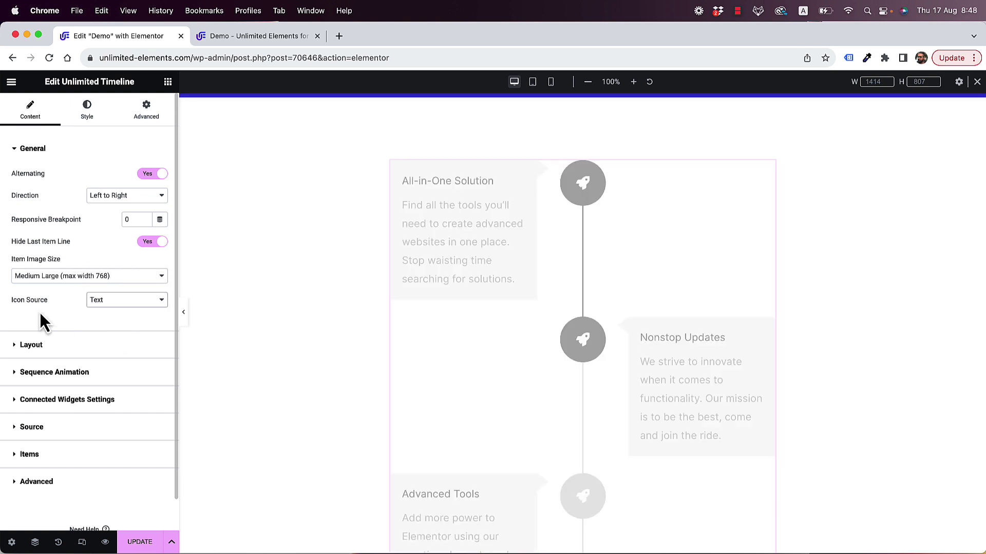
pyautogui.scroll(-4, 657, 298)
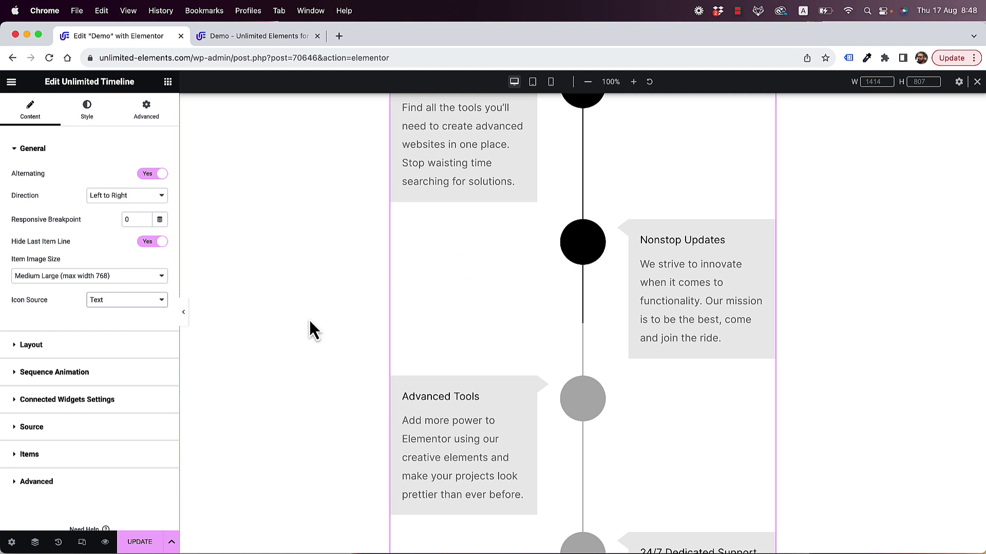
pyautogui.scroll(3, 697, 333)
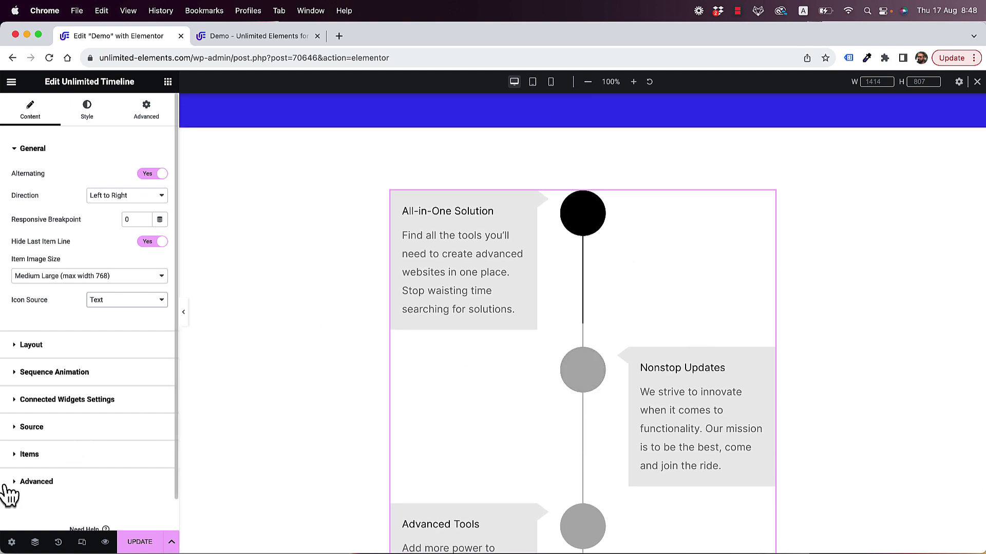
# - Give the All-in-One Solution item the icon texts 26, May and 2025 on its three lines
pyautogui.click(36, 457)
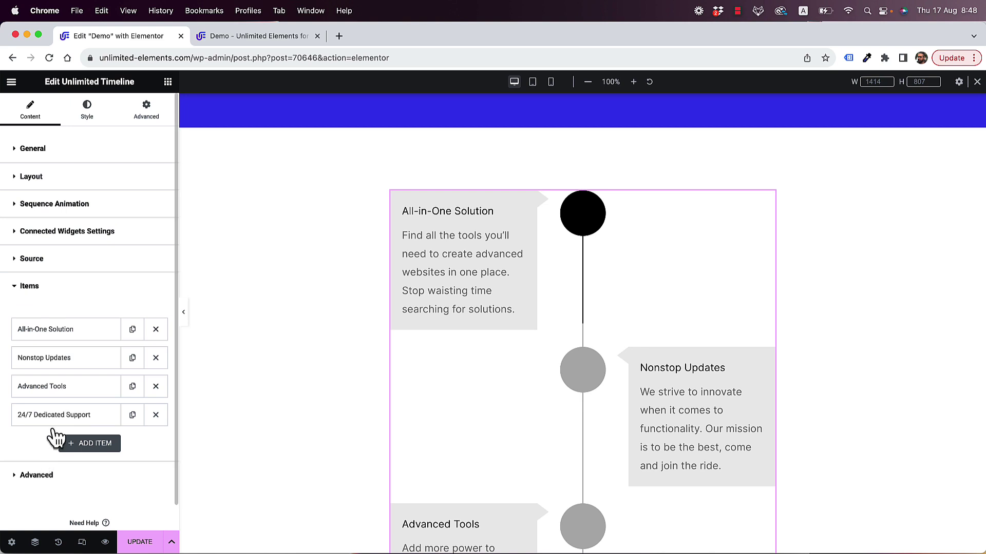
pyautogui.click(61, 340)
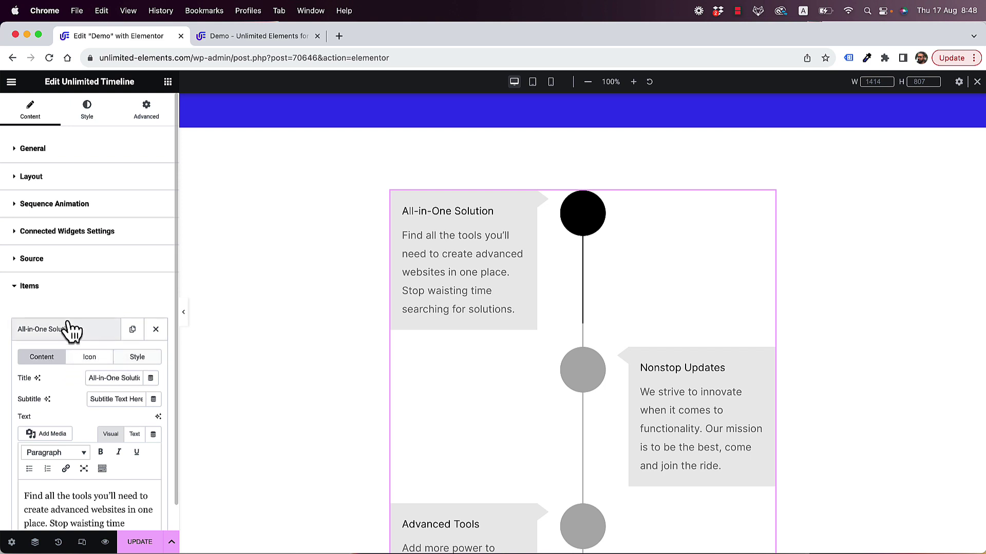
pyautogui.scroll(-4, 72, 328)
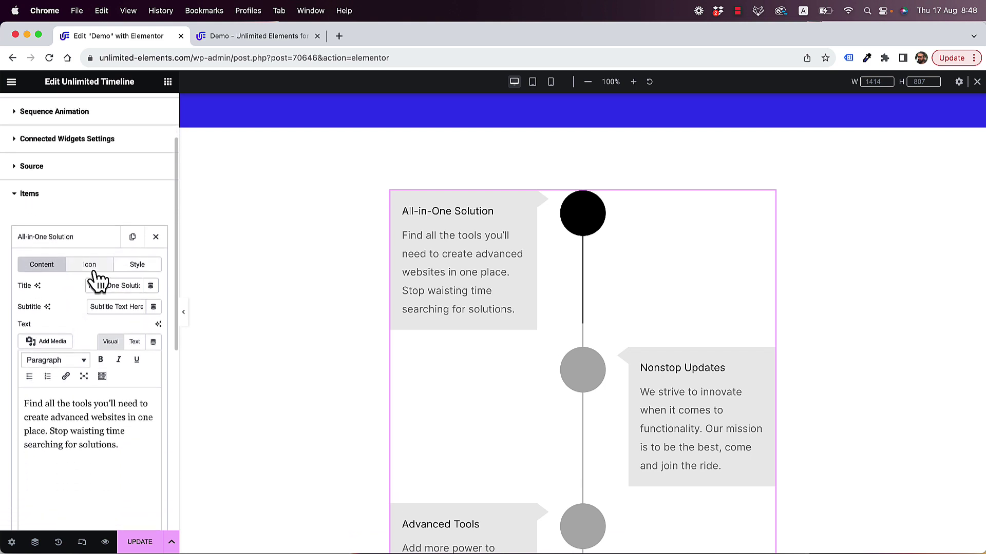
pyautogui.click(92, 267)
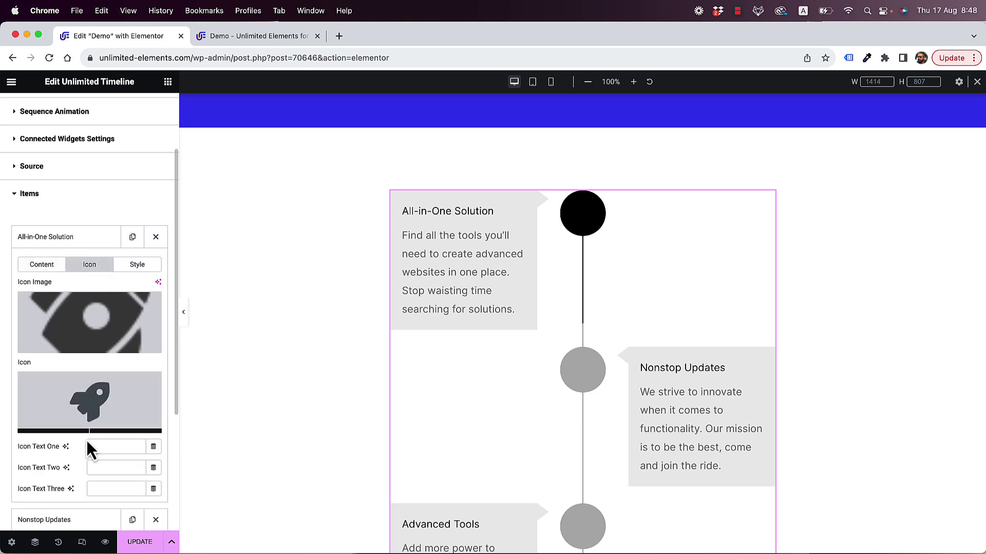
pyautogui.moveTo(84, 321)
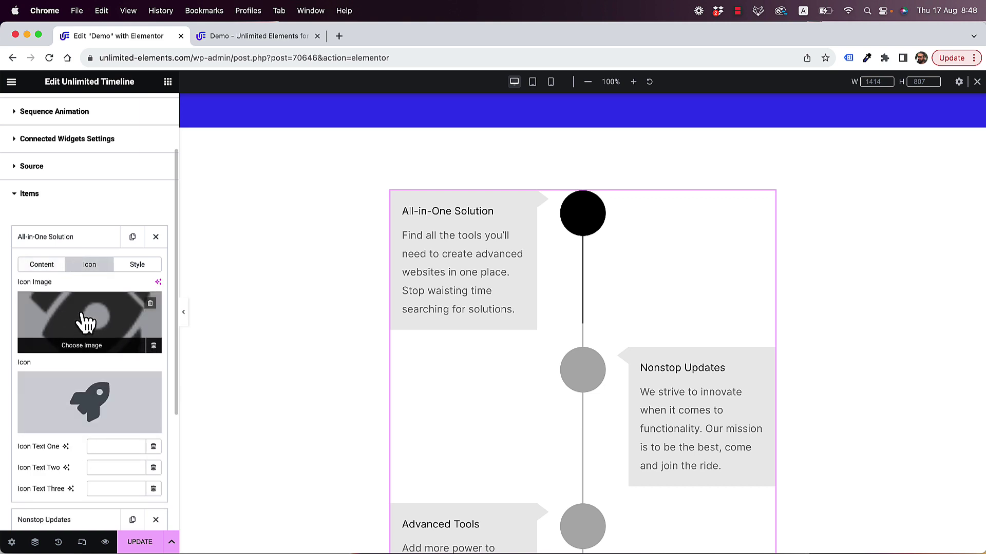
pyautogui.moveTo(91, 399)
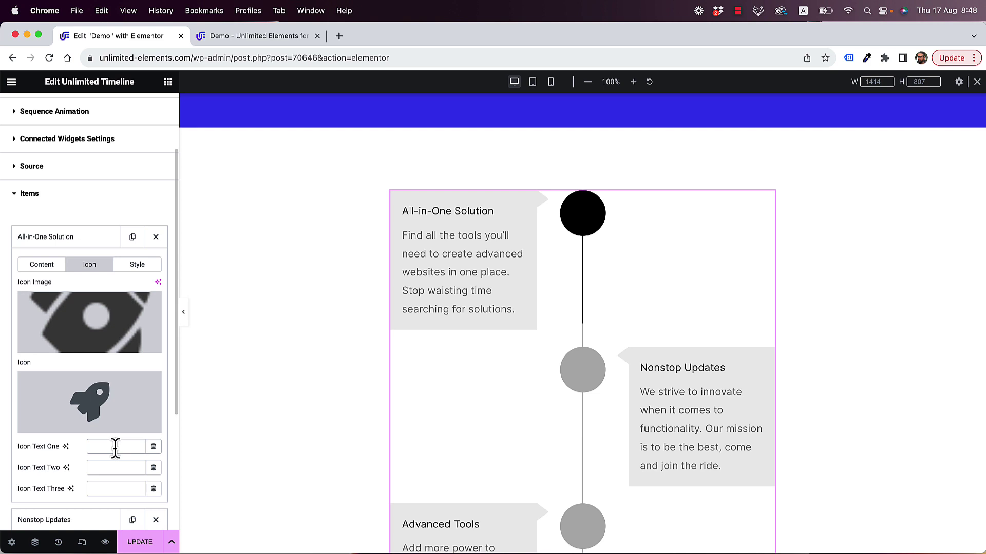
pyautogui.write('26')
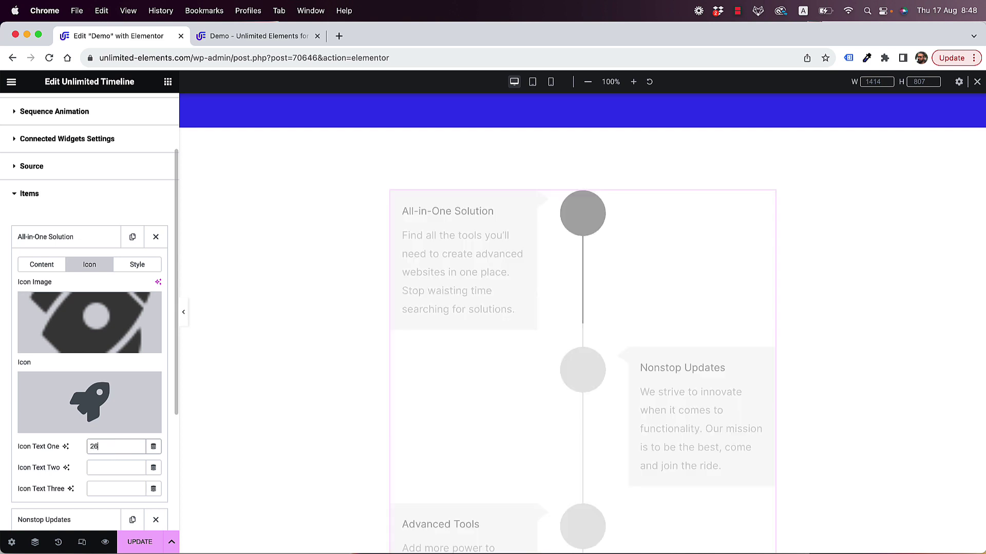
pyautogui.click(108, 467)
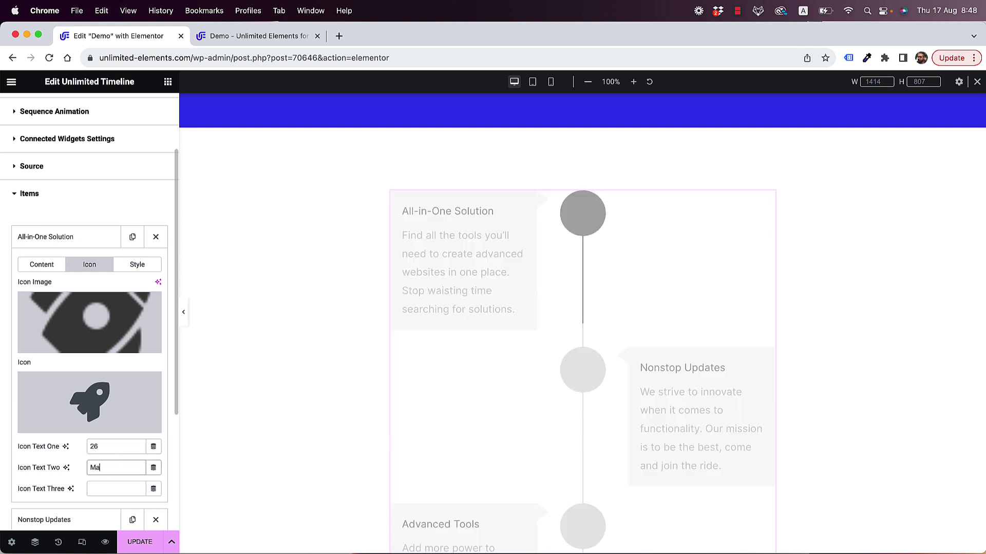
pyautogui.click(121, 489)
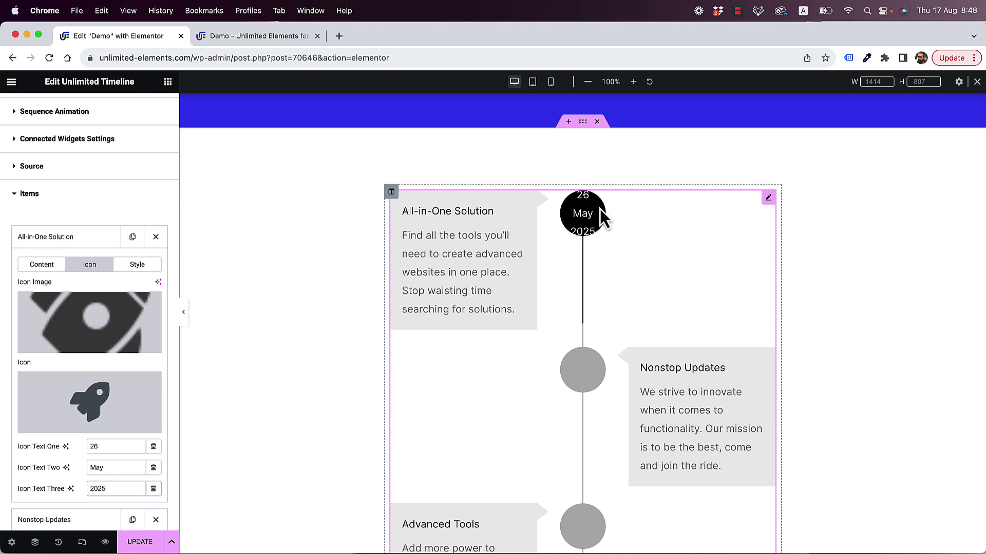
pyautogui.scroll(-4, 596, 216)
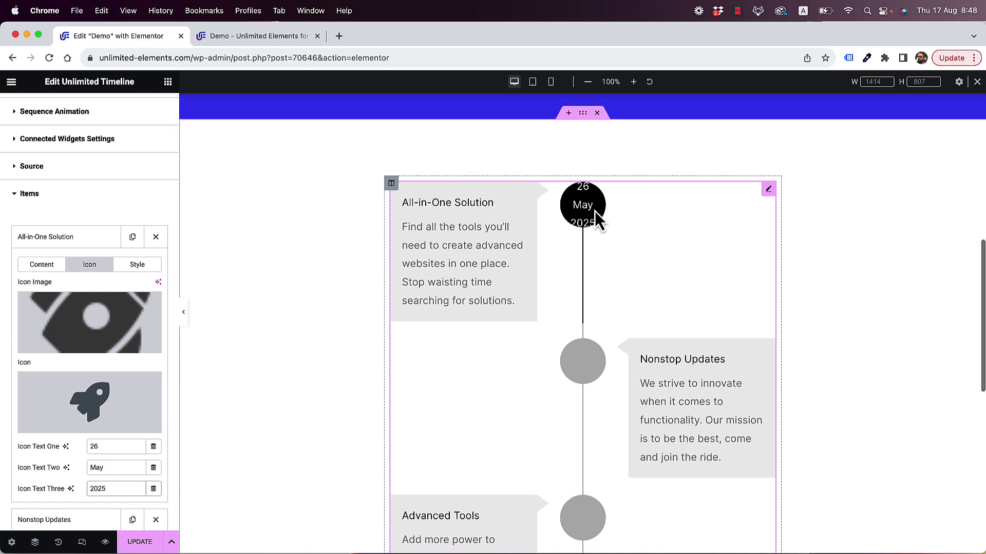
pyautogui.scroll(4, 595, 218)
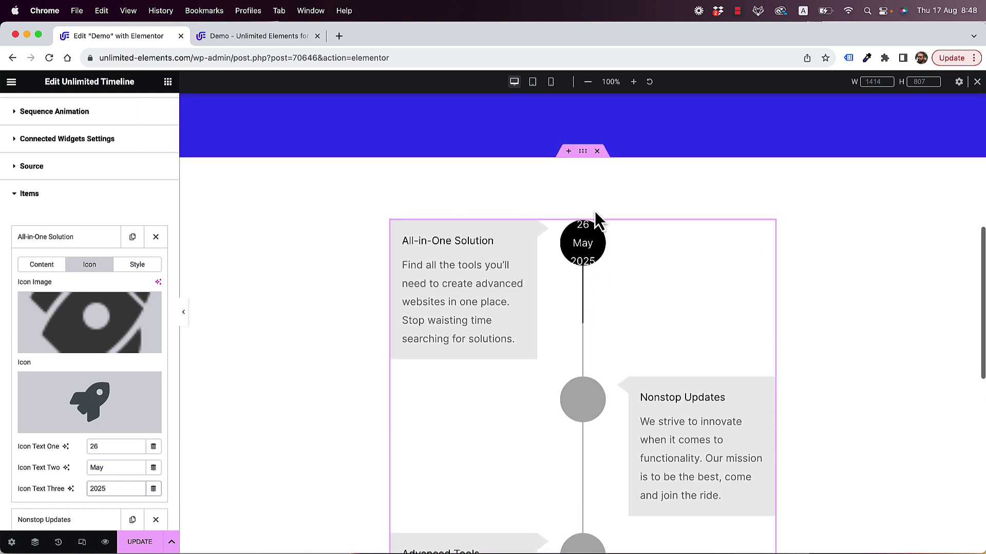
pyautogui.scroll(1, 594, 211)
pyautogui.scroll(-4, 595, 208)
pyautogui.scroll(-5, 593, 207)
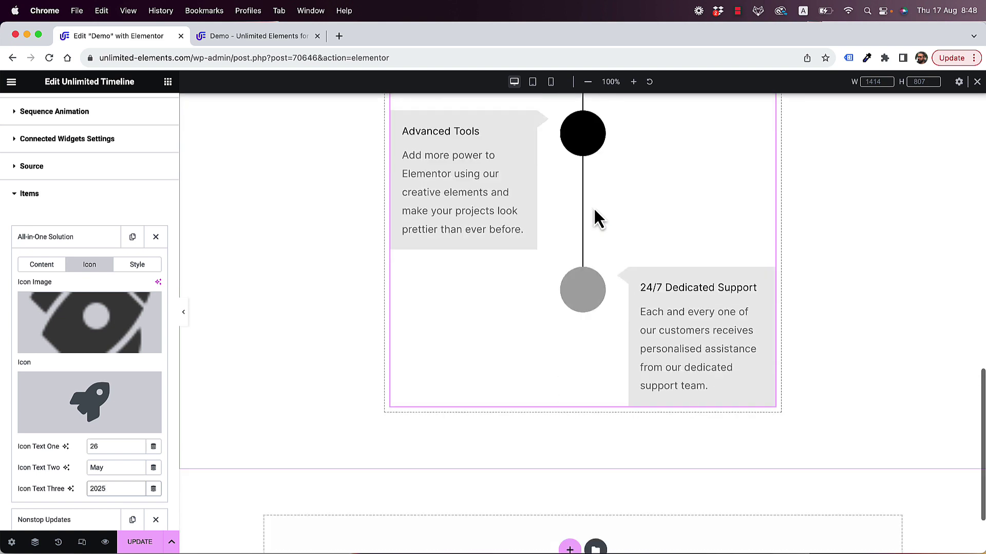
pyautogui.scroll(8, 593, 208)
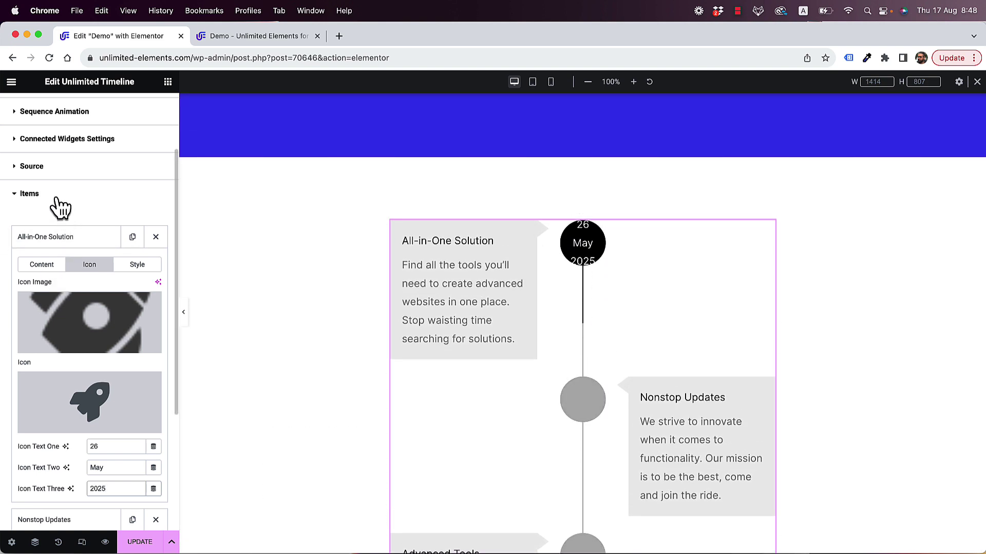
# - Enable the style overrides for the All-in-One Solution item
pyautogui.click(127, 264)
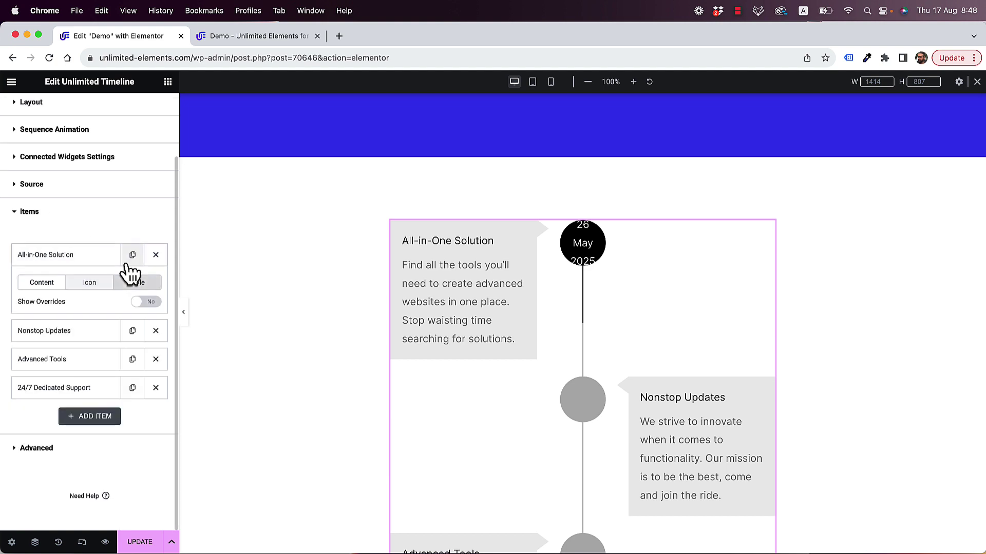
pyautogui.click(145, 303)
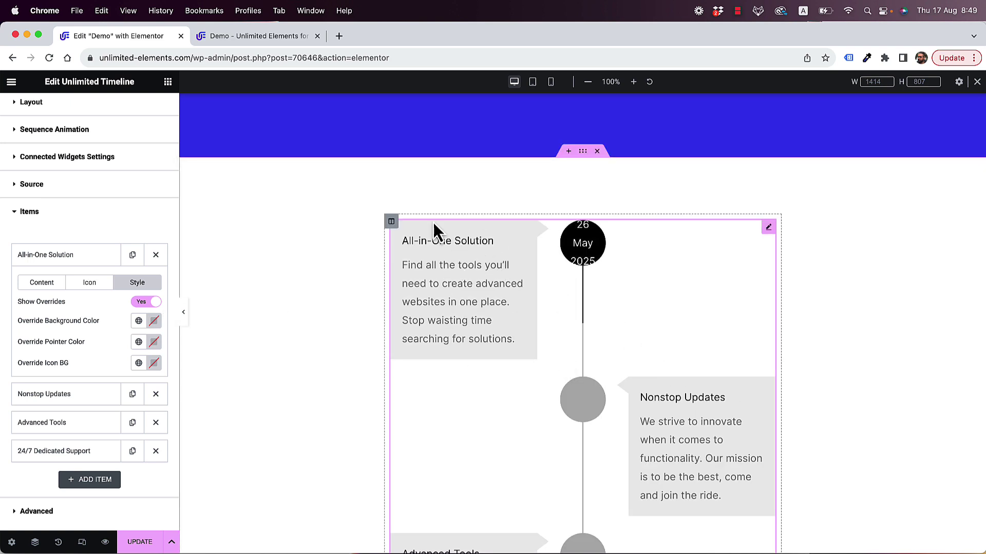
pyautogui.scroll(-2, 698, 405)
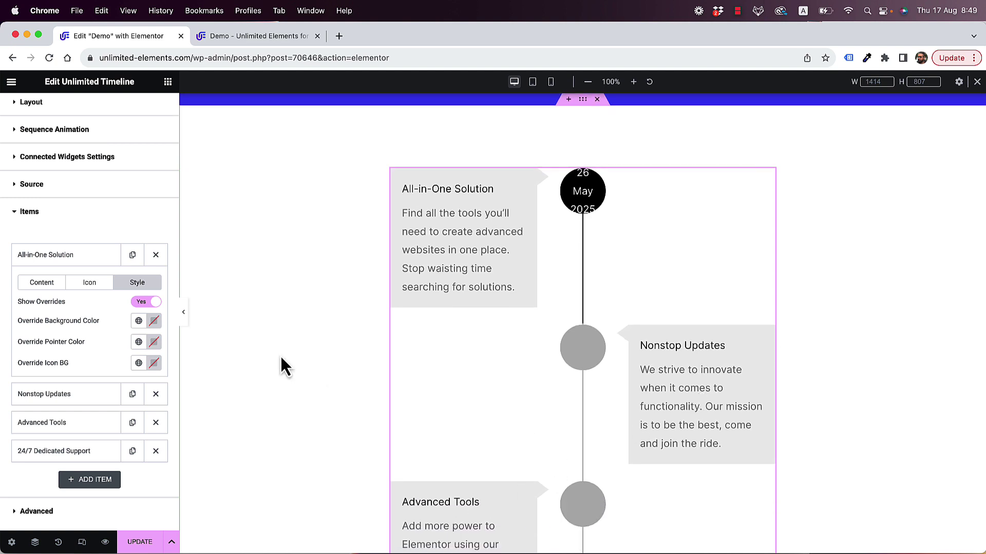
# - Collapse the All-in-One Solution item and move the Nonstop Updates item above it
pyautogui.click(36, 255)
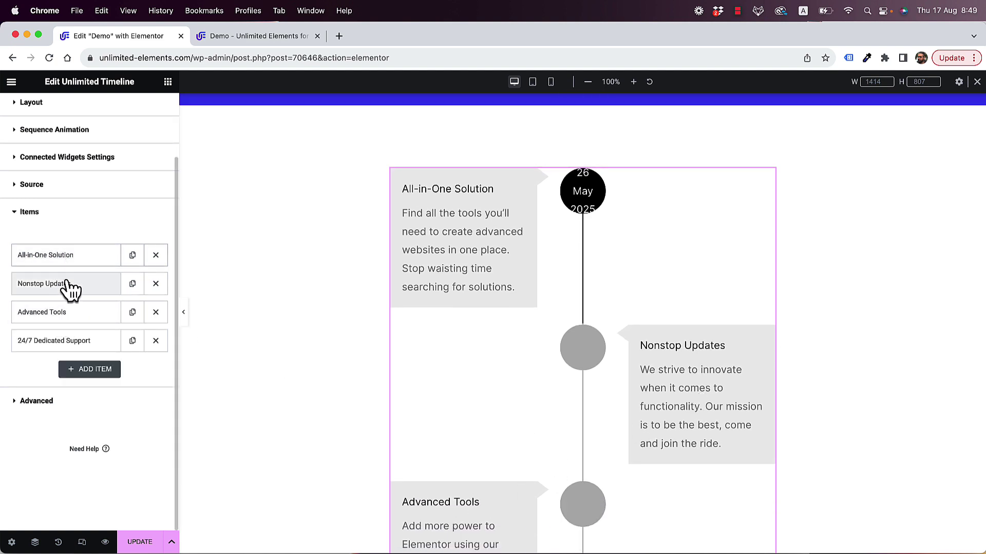
pyautogui.moveTo(55, 288); pyautogui.dragTo(115, 252)
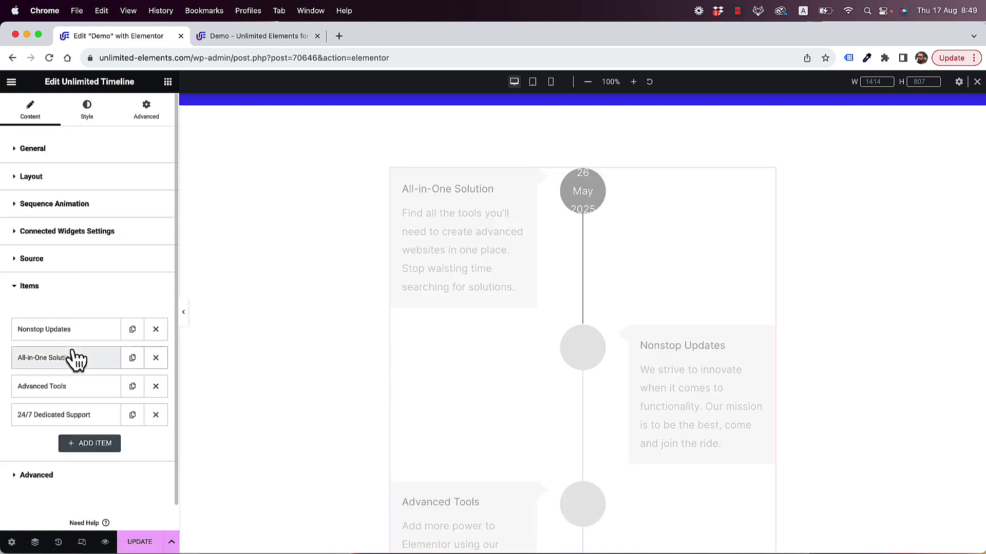
pyautogui.scroll(-1, 76, 360)
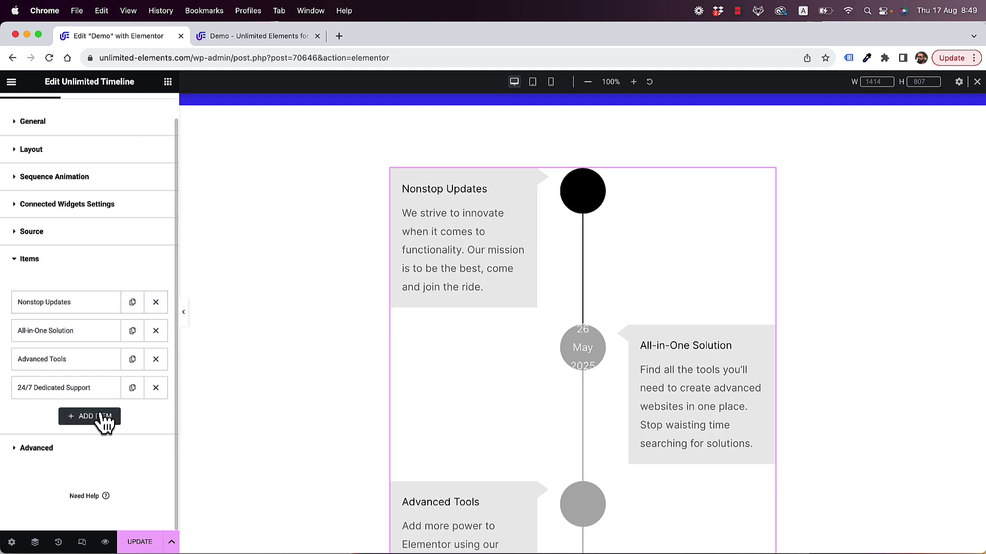
# - Examine the Nonstop Updates item's content settings, including its title, subtitle, text, image and link
pyautogui.click(79, 313)
pyautogui.scroll(-5, 70, 330)
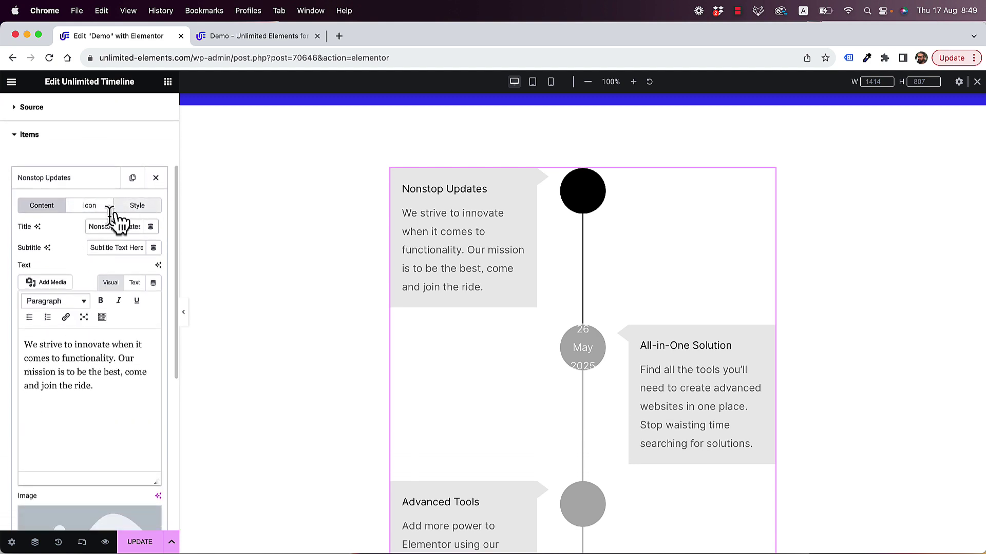
pyautogui.scroll(-1, 45, 228)
pyautogui.scroll(-4, 45, 227)
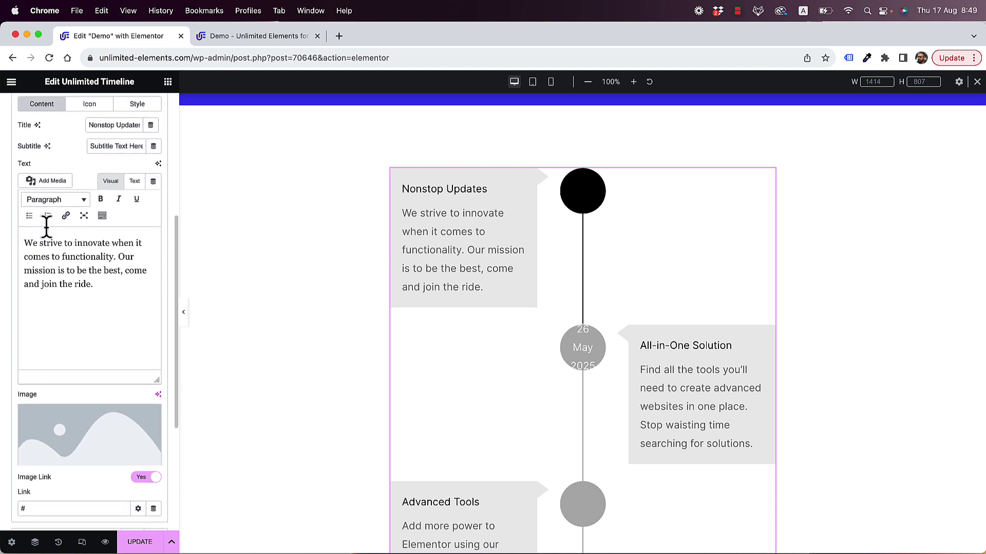
pyautogui.scroll(3, 46, 225)
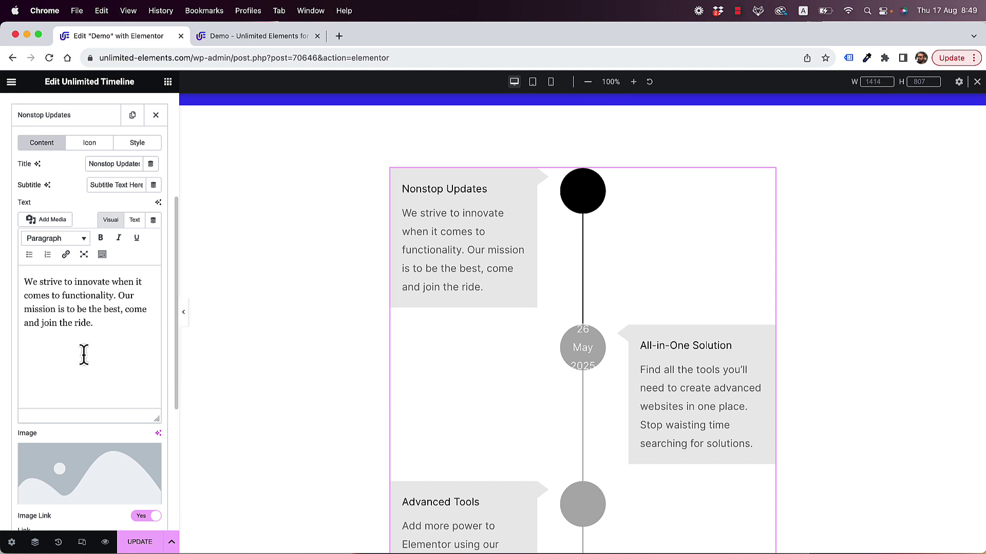
pyautogui.scroll(10, 347, 268)
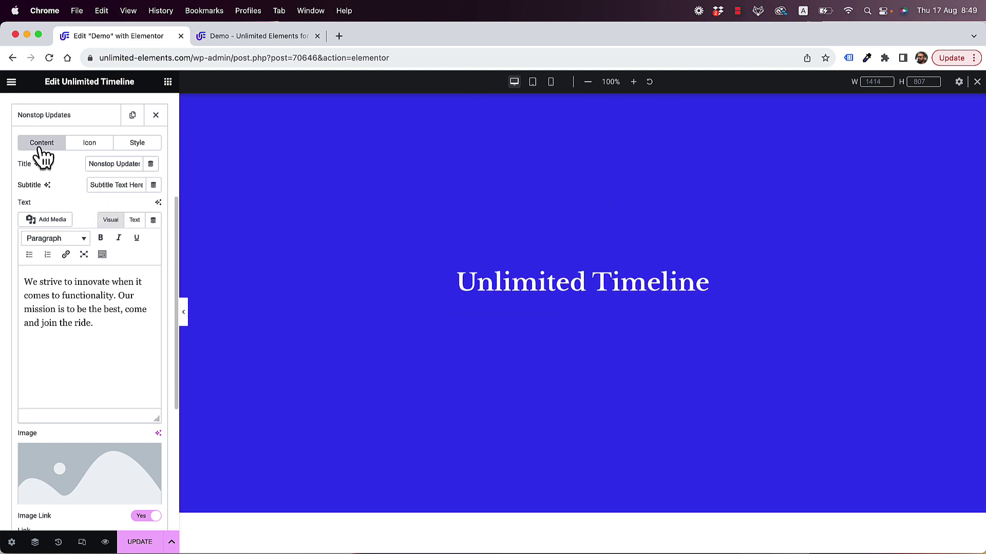
pyautogui.scroll(5, 10, 134)
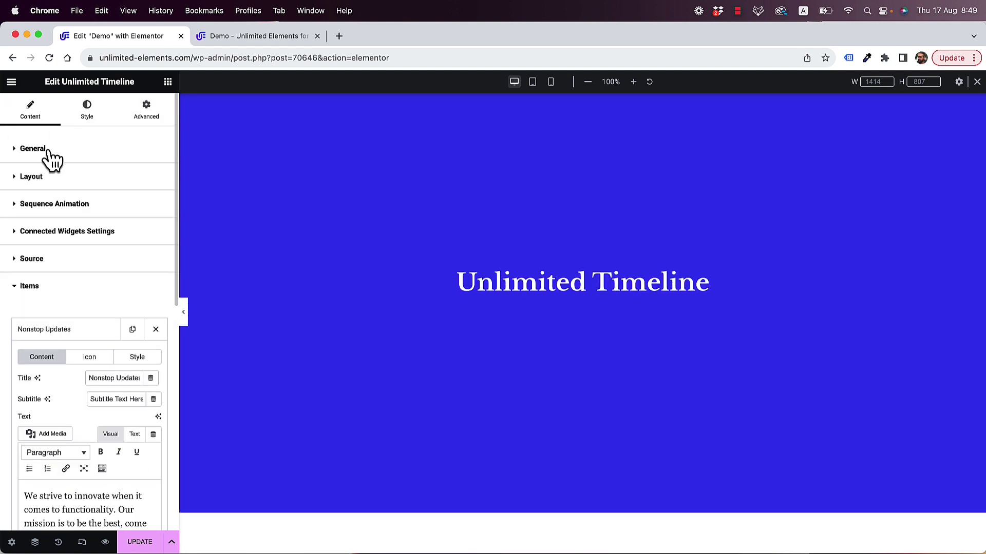
# - Set the timeline layout's Show Sub Title option to After Title
pyautogui.click(38, 174)
pyautogui.scroll(-8, 480, 227)
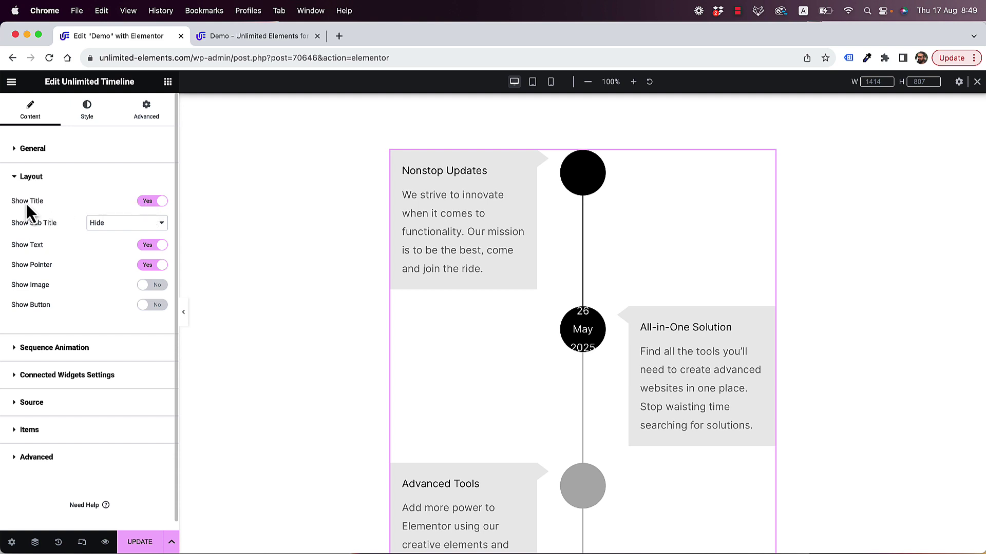
pyautogui.click(91, 222)
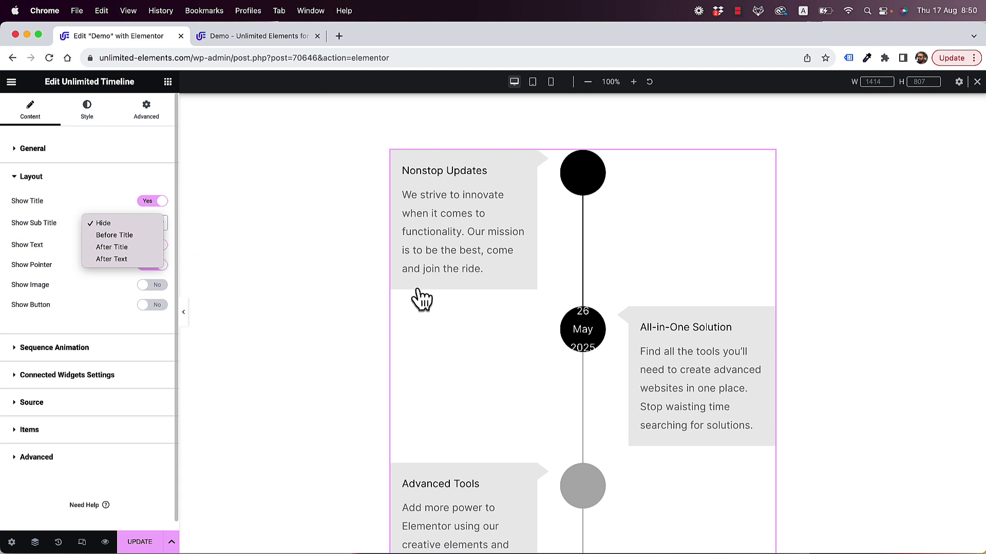
pyautogui.click(34, 231)
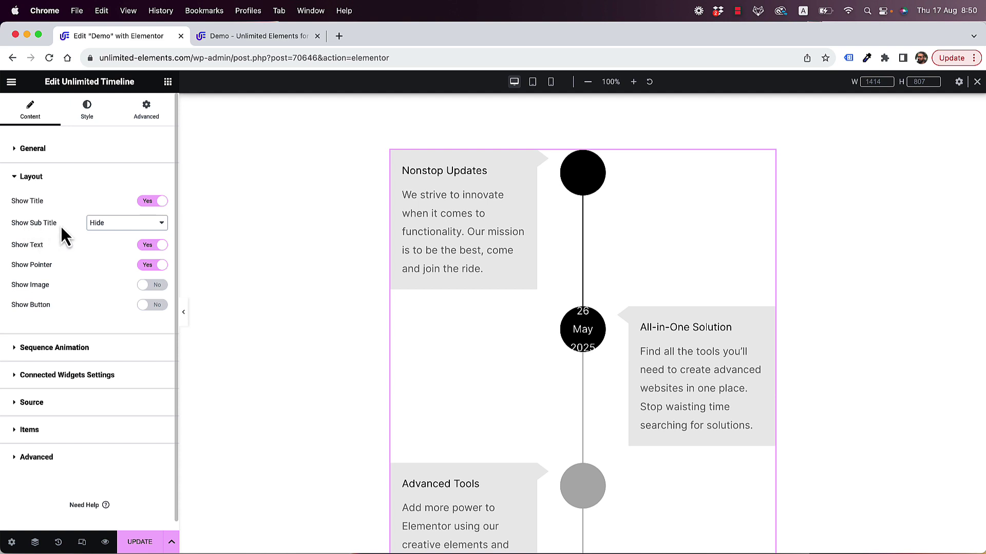
pyautogui.click(110, 229)
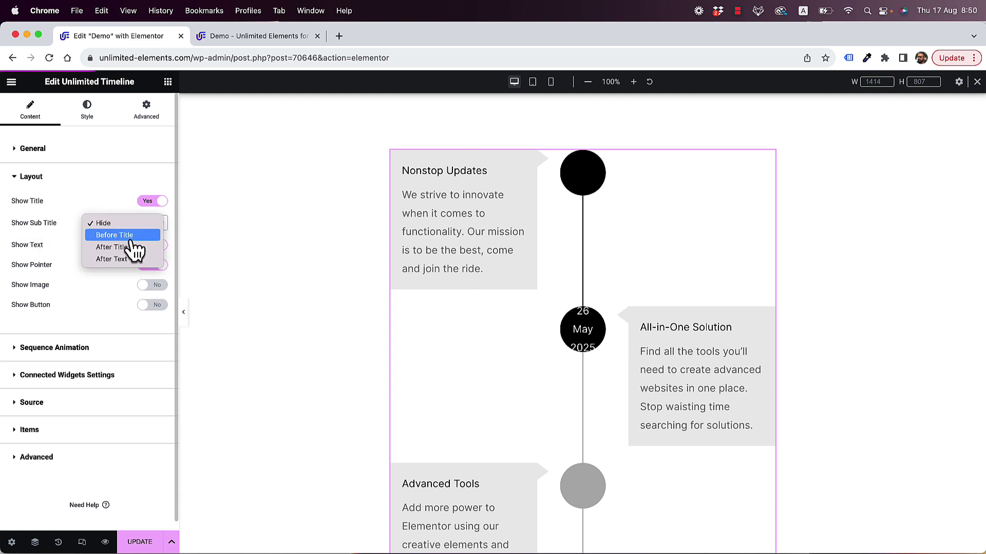
pyautogui.click(128, 247)
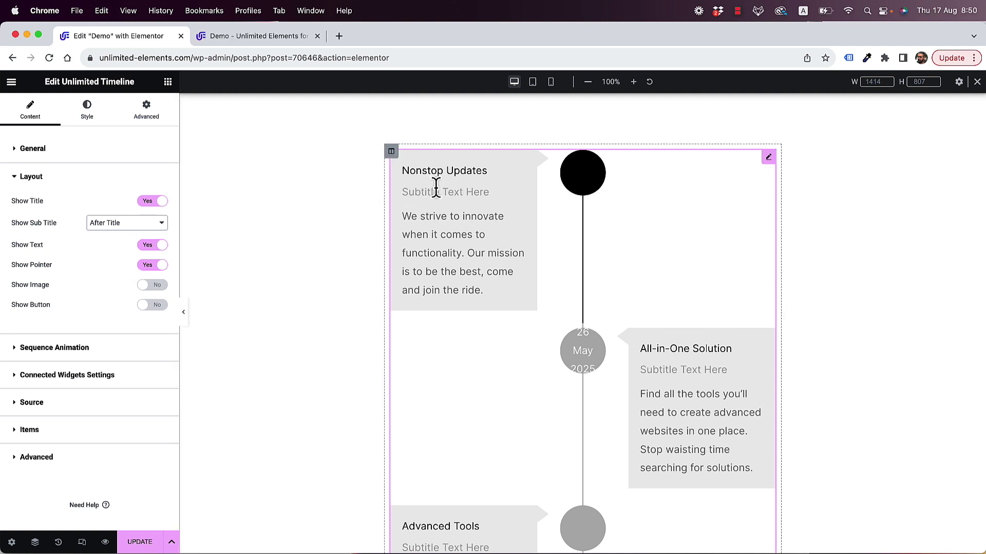
# - Enable the image and the button for the timeline items in the layout settings
pyautogui.click(152, 286)
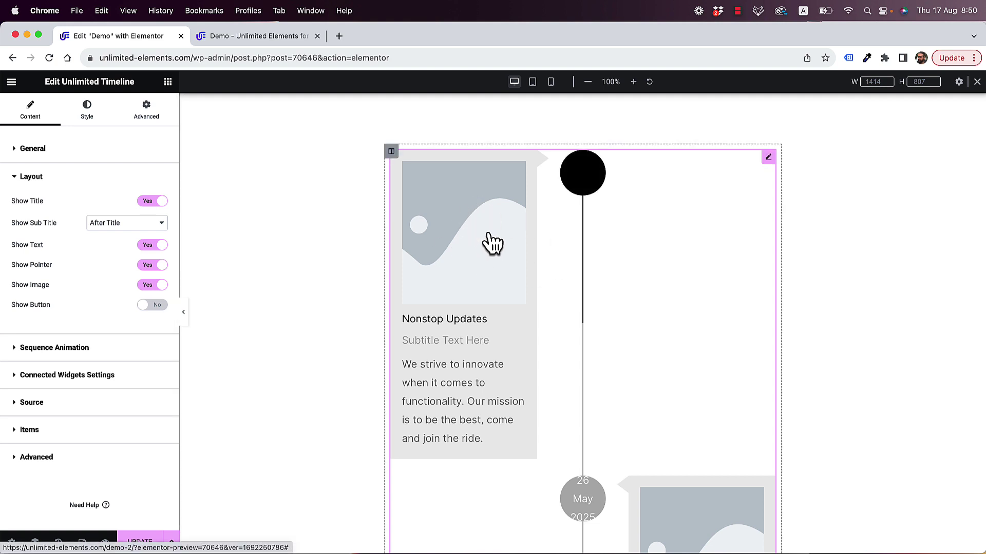
pyautogui.click(152, 306)
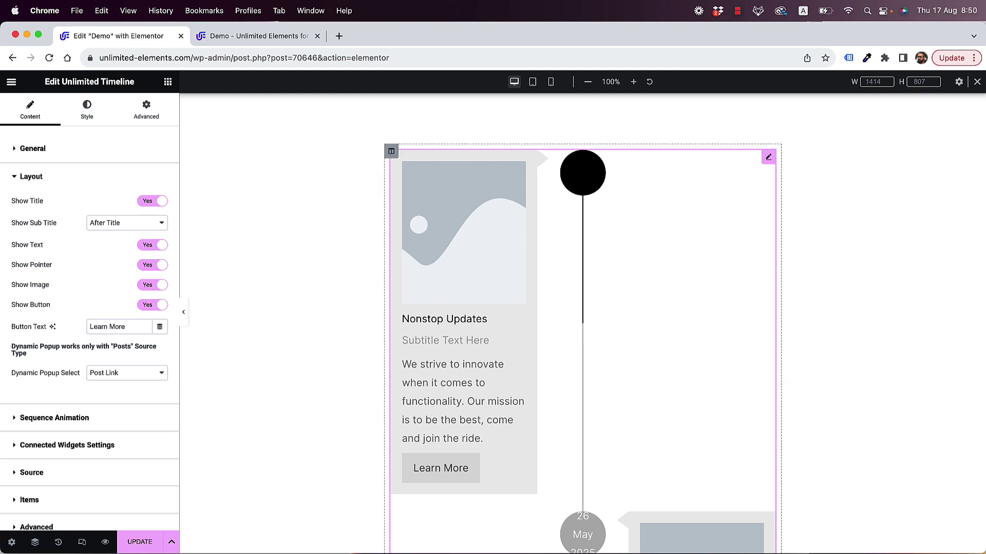
# - Examine the timeline preview, checking how the item cards display their image, title, subtitle, text and button
pyautogui.scroll(-2, 447, 211)
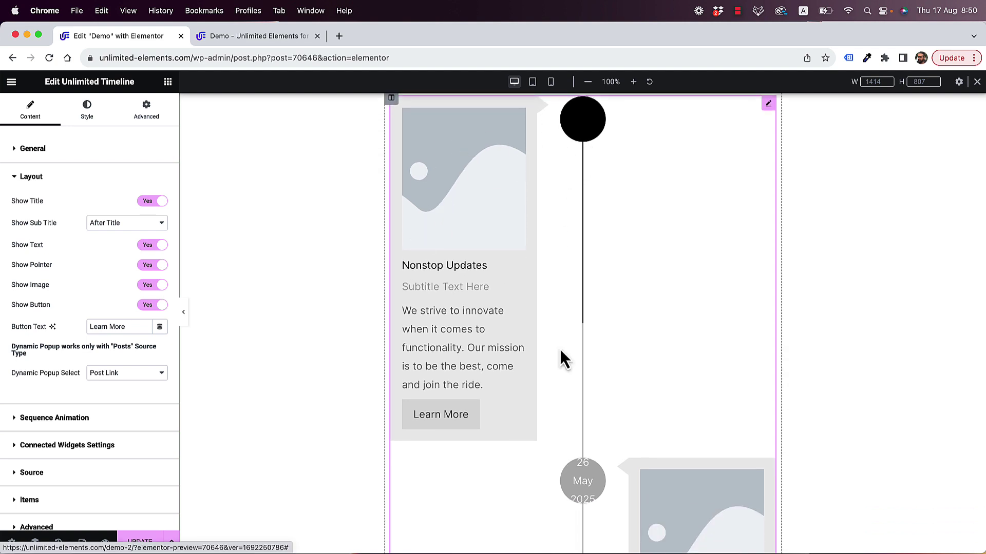
pyautogui.scroll(-1, 522, 203)
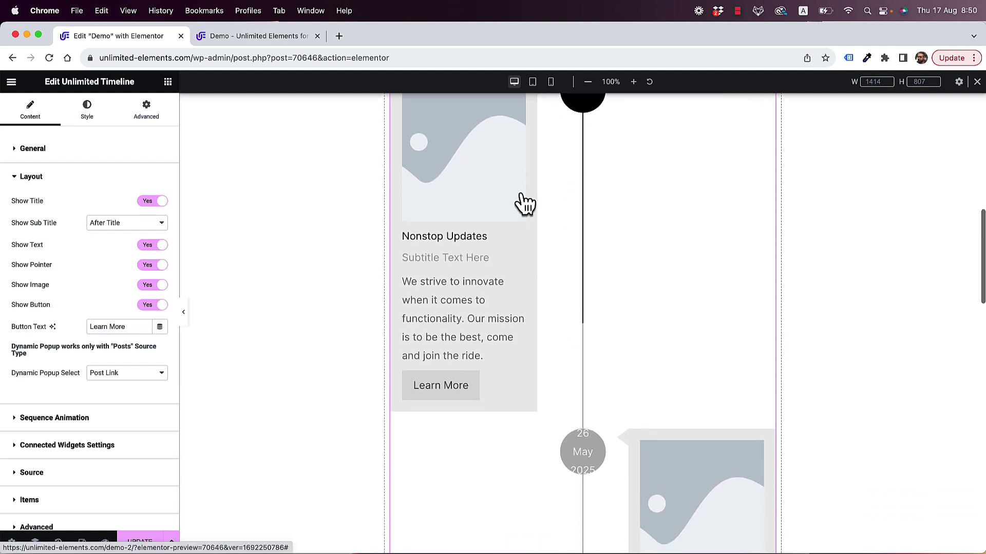
pyautogui.scroll(2, 532, 168)
pyautogui.scroll(2, 530, 165)
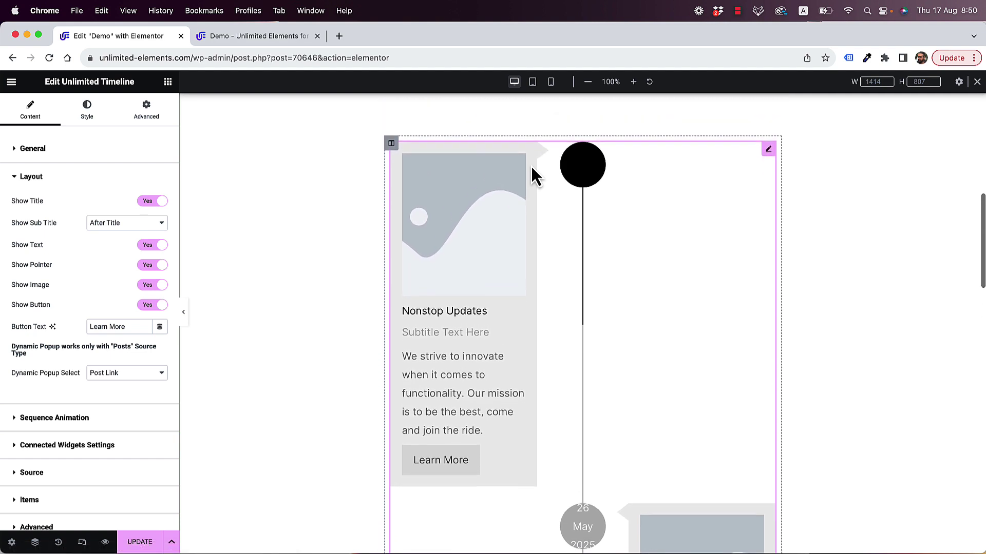
pyautogui.scroll(-1, 531, 166)
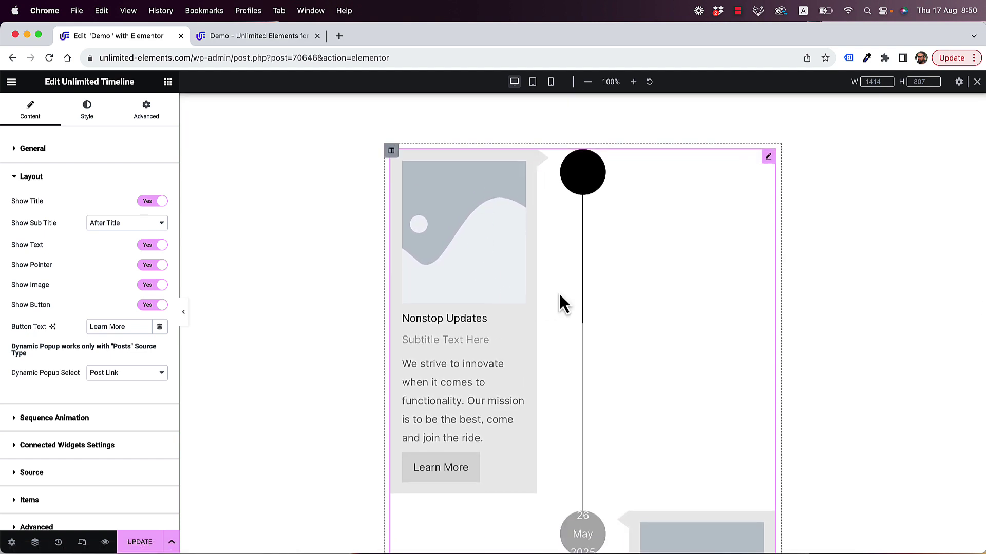
pyautogui.scroll(-2, 560, 296)
pyautogui.scroll(-5, 560, 296)
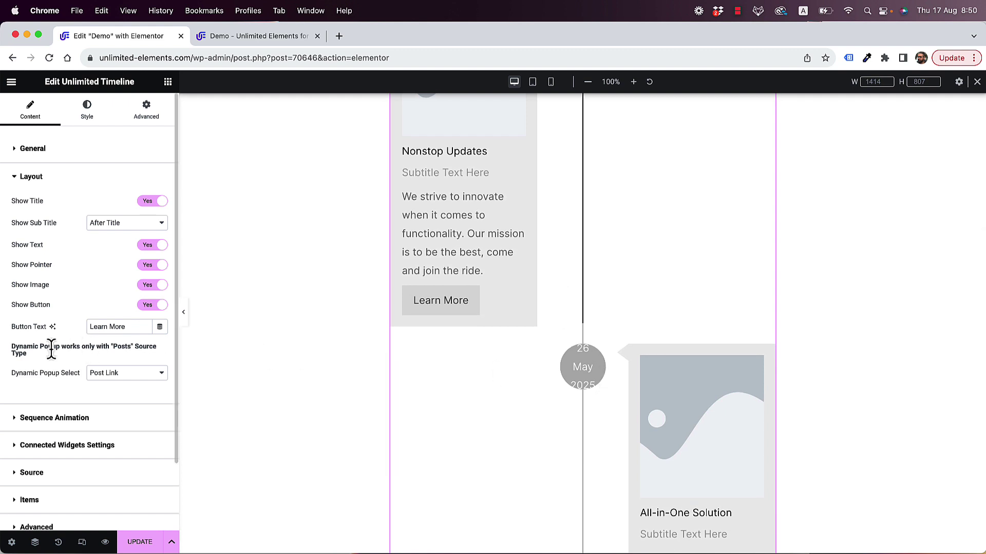
pyautogui.scroll(5, 441, 308)
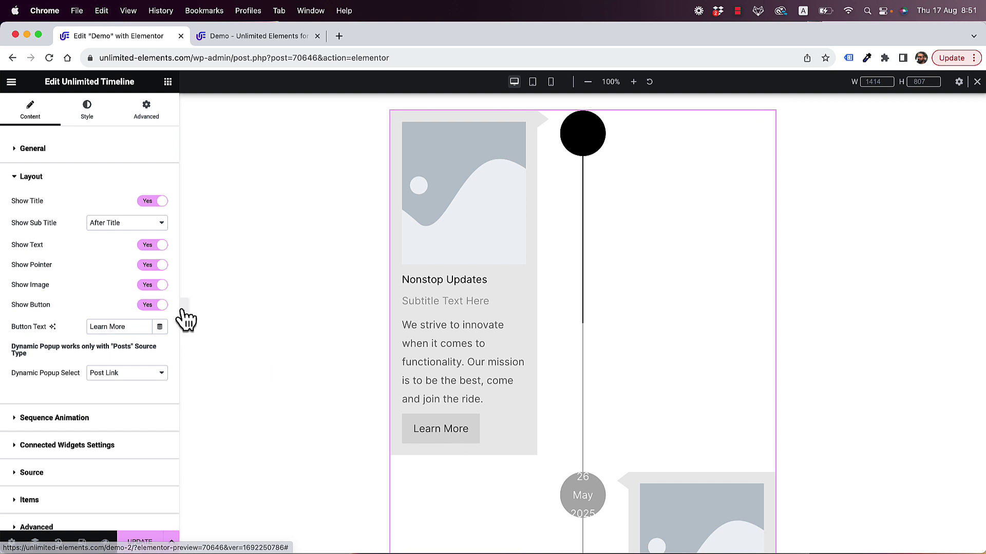
# - Disable the images of the timeline items in the layout settings
pyautogui.click(46, 179)
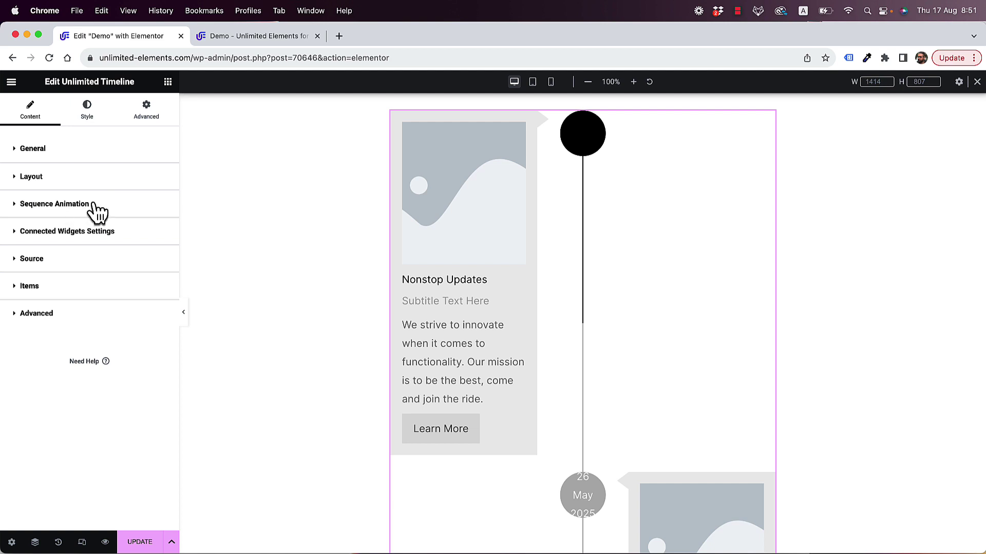
pyautogui.click(98, 210)
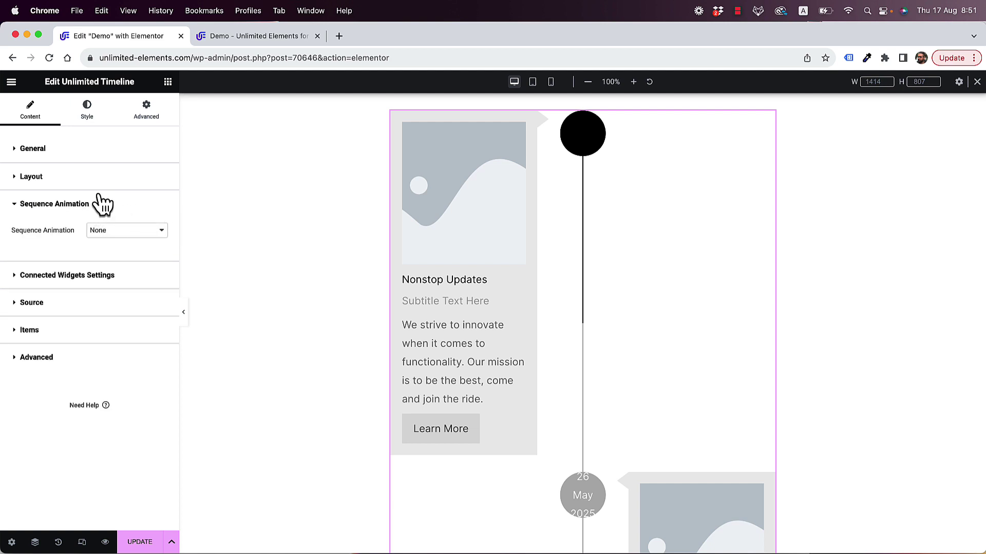
pyautogui.click(65, 180)
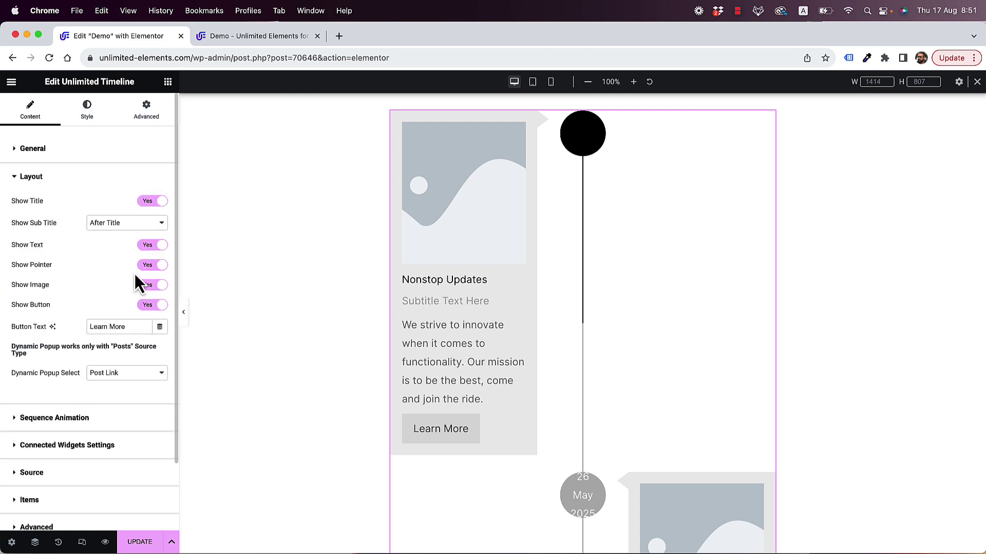
pyautogui.click(151, 288)
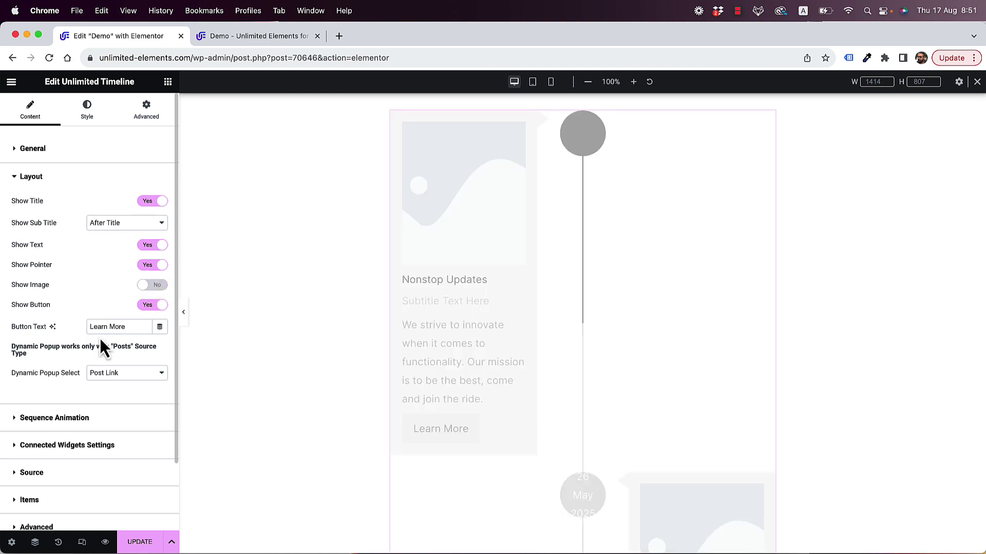
# - Set the timeline's sequence animation to Appear and check the items in the preview
pyautogui.click(68, 416)
pyautogui.click(139, 237)
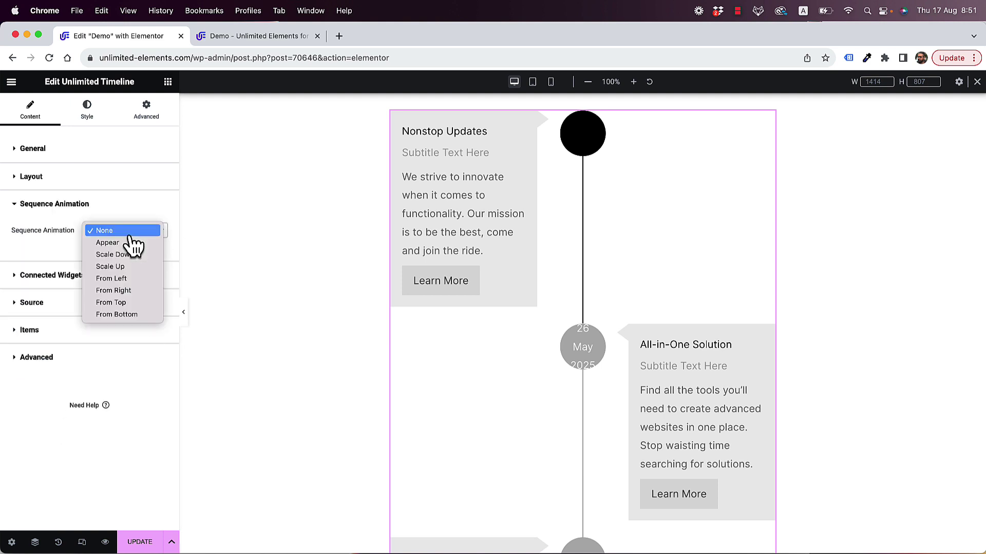
pyautogui.click(126, 240)
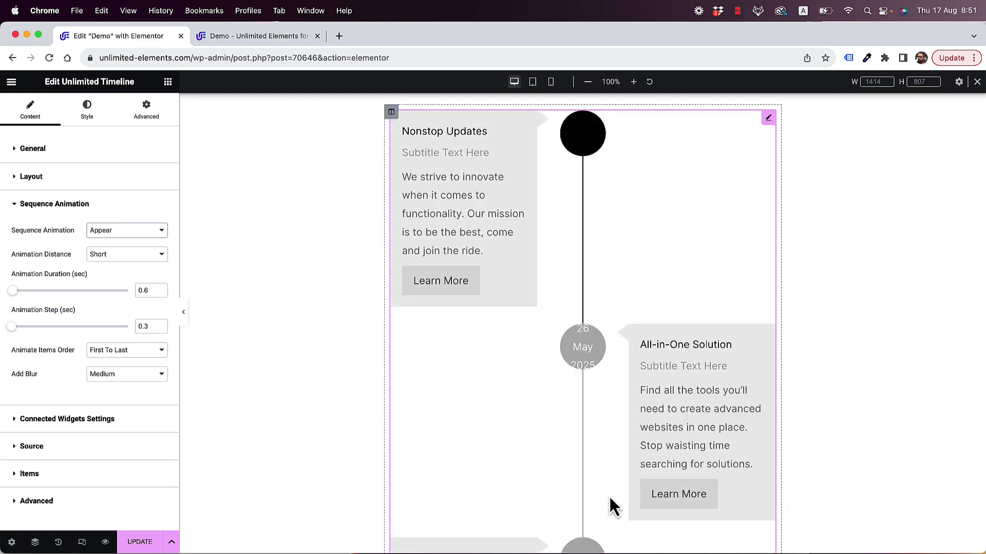
pyautogui.scroll(-3, 601, 410)
pyautogui.scroll(-3, 602, 410)
pyautogui.scroll(8, 601, 410)
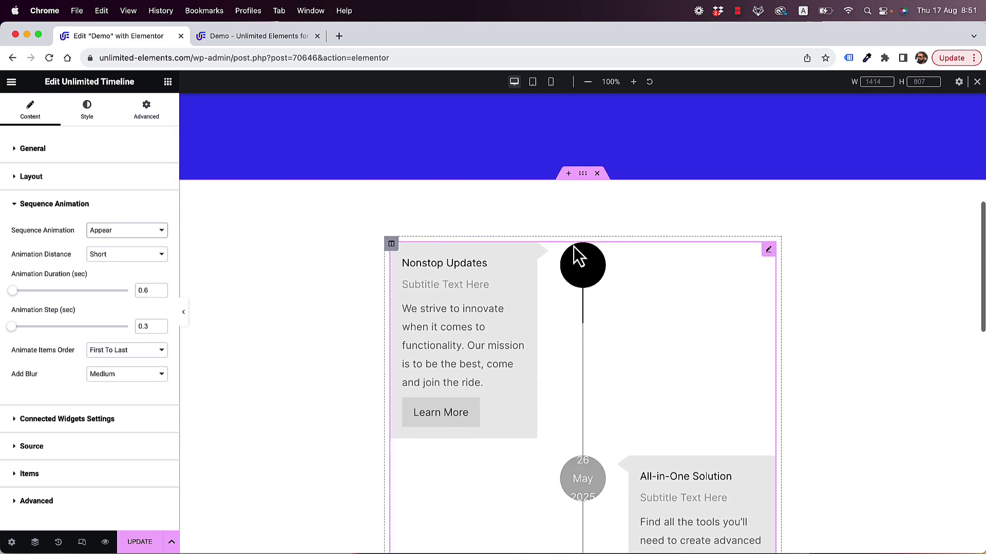
pyautogui.scroll(-1, 641, 388)
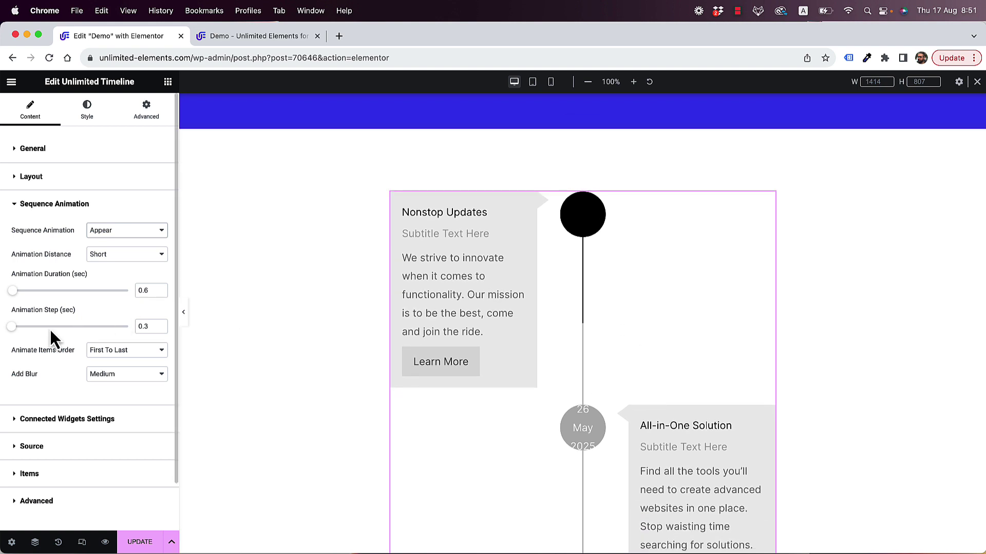
pyautogui.click(108, 231)
pyautogui.click(59, 369)
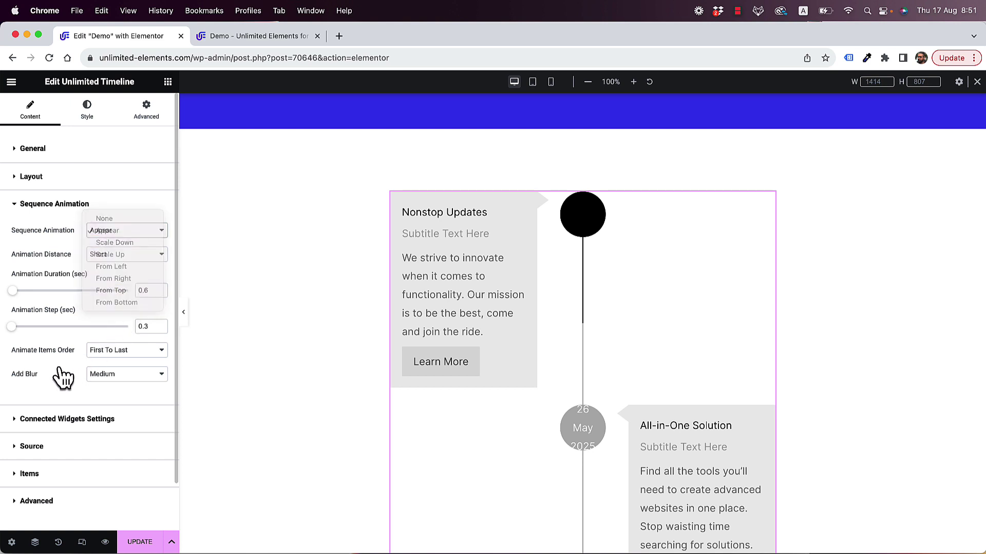
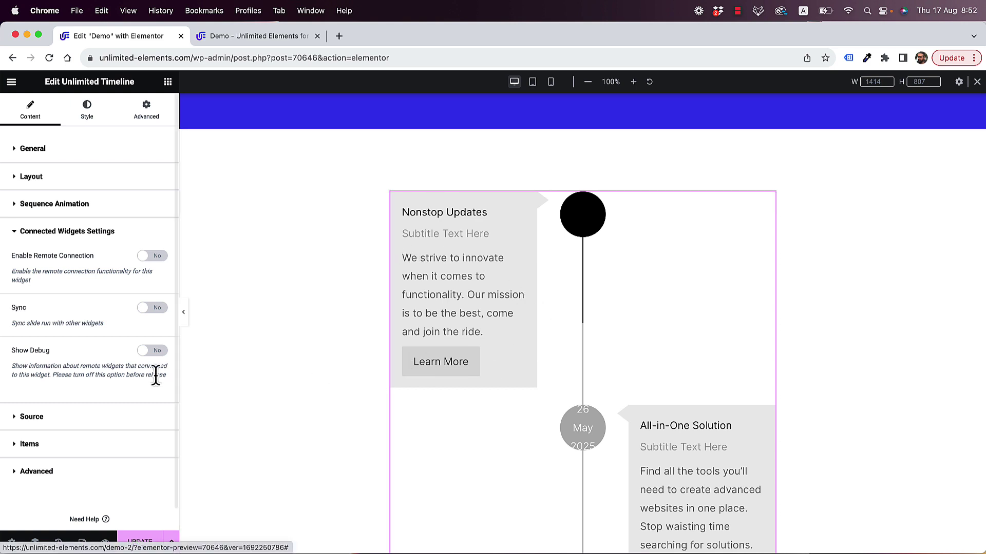
# - Change the timeline's items source to Posts and review the source fields it offers
pyautogui.click(46, 420)
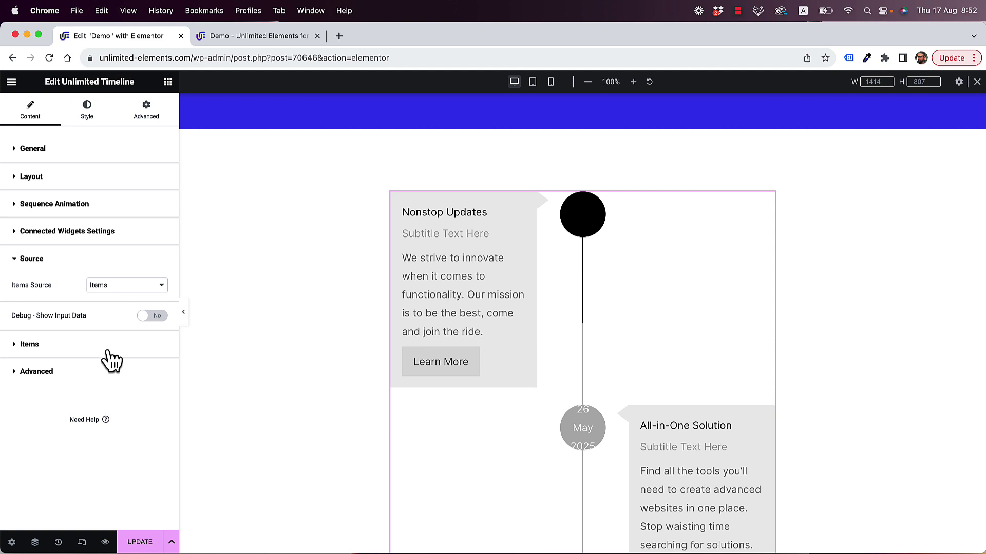
pyautogui.click(116, 290)
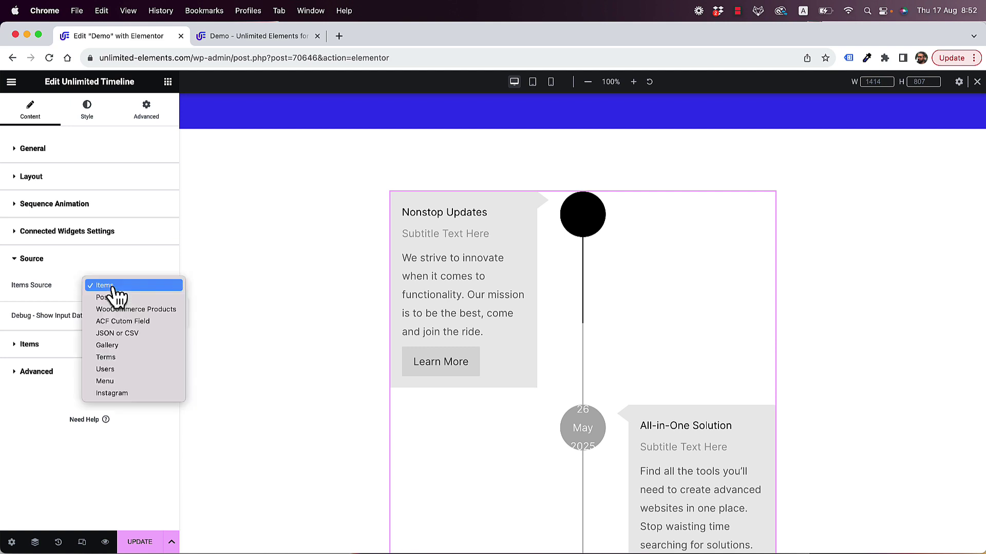
pyautogui.click(143, 300)
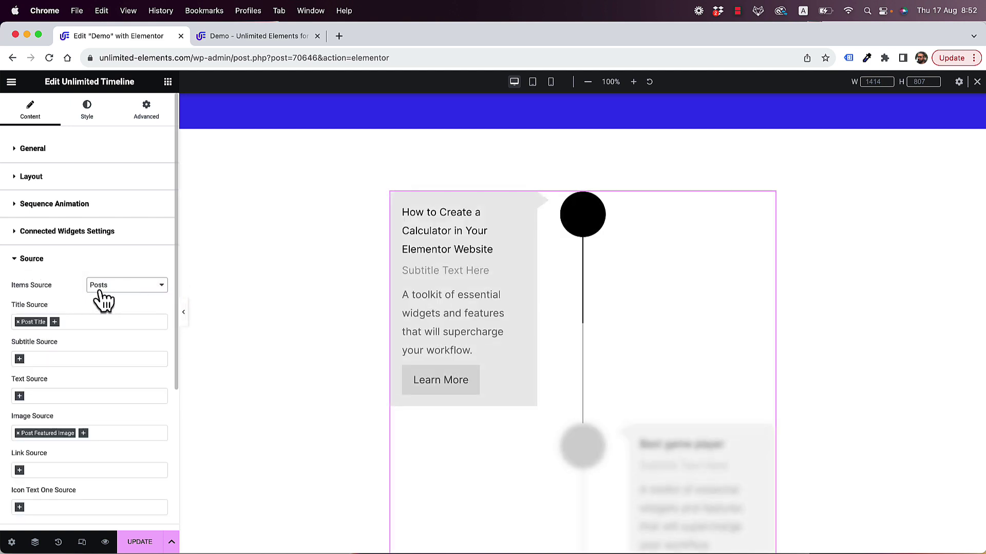
pyautogui.scroll(-3, 101, 290)
pyautogui.scroll(-1, 100, 288)
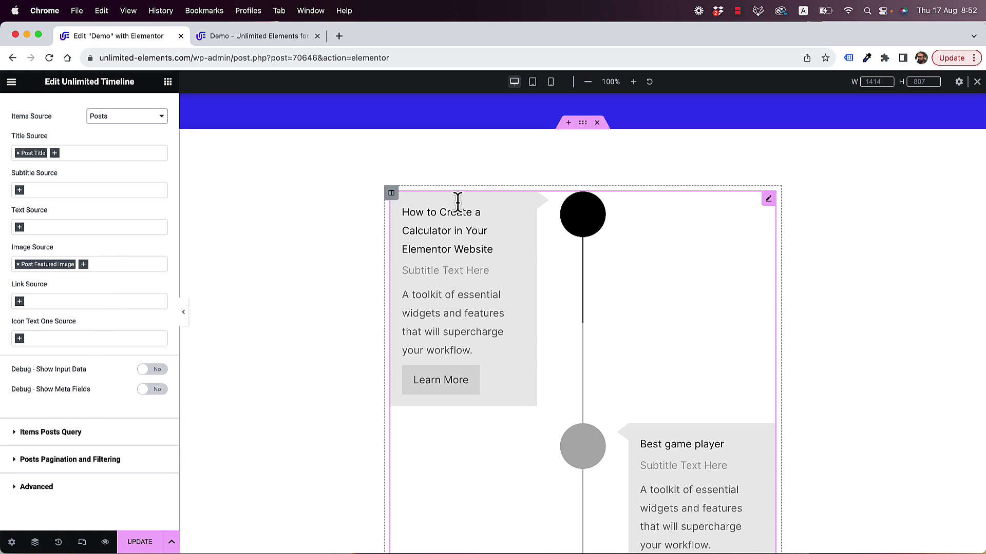
# - Set the post type in the items posts query to Movie
pyautogui.click(50, 434)
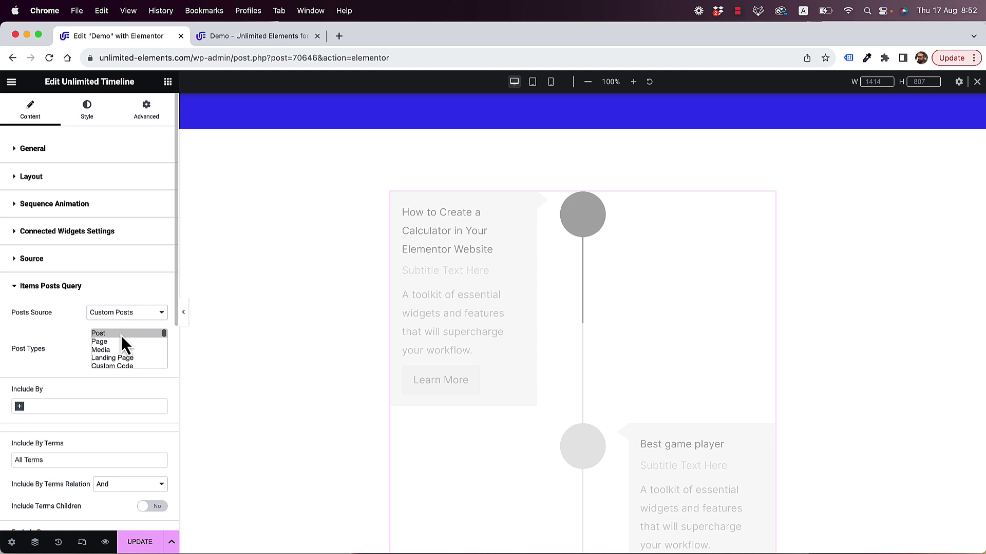
pyautogui.scroll(-1, 119, 340)
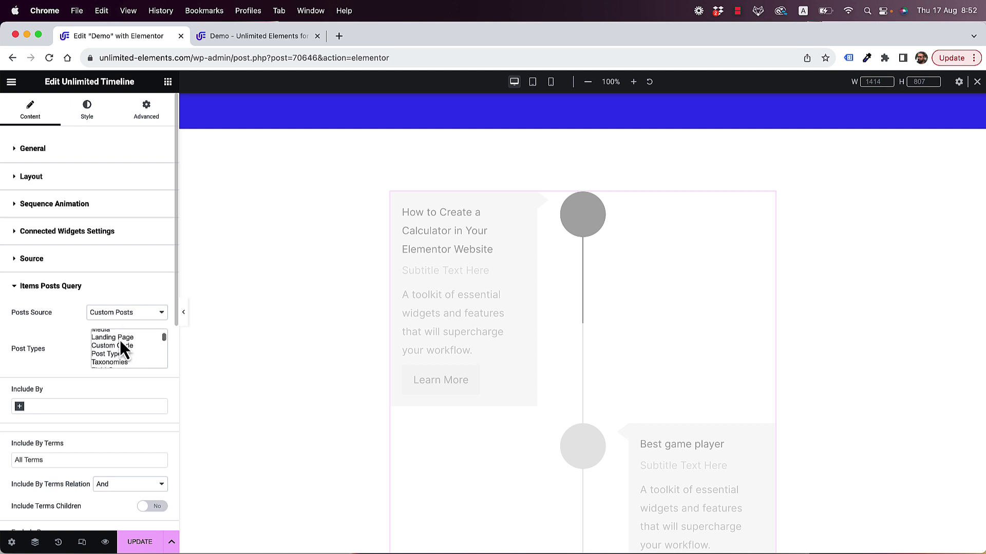
pyautogui.scroll(-5, 119, 340)
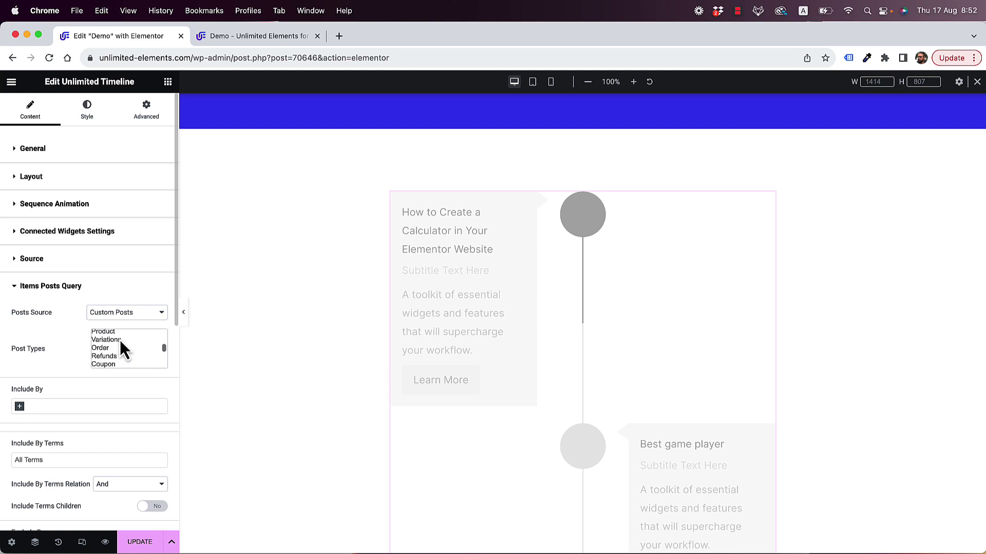
pyautogui.scroll(-2, 119, 338)
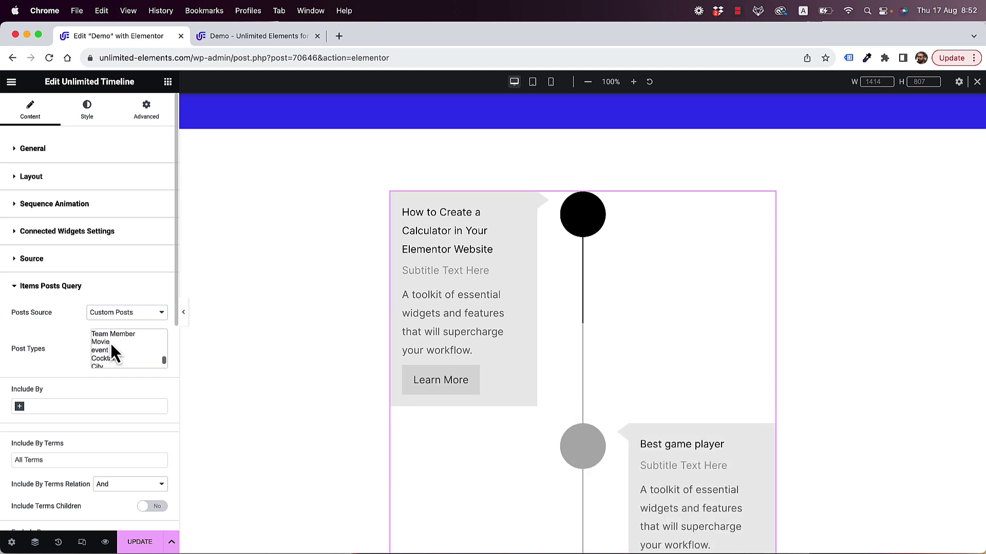
pyautogui.click(110, 342)
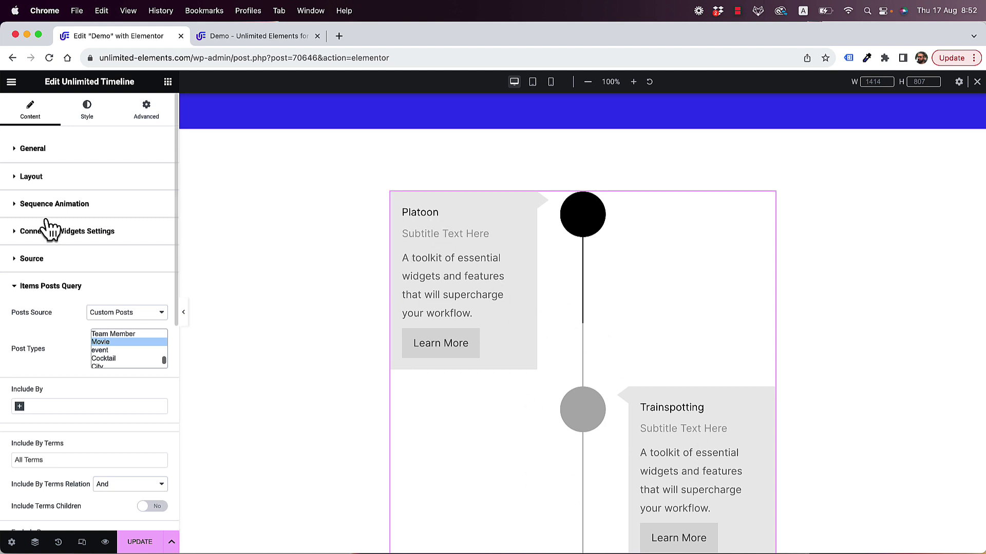
pyautogui.click(56, 288)
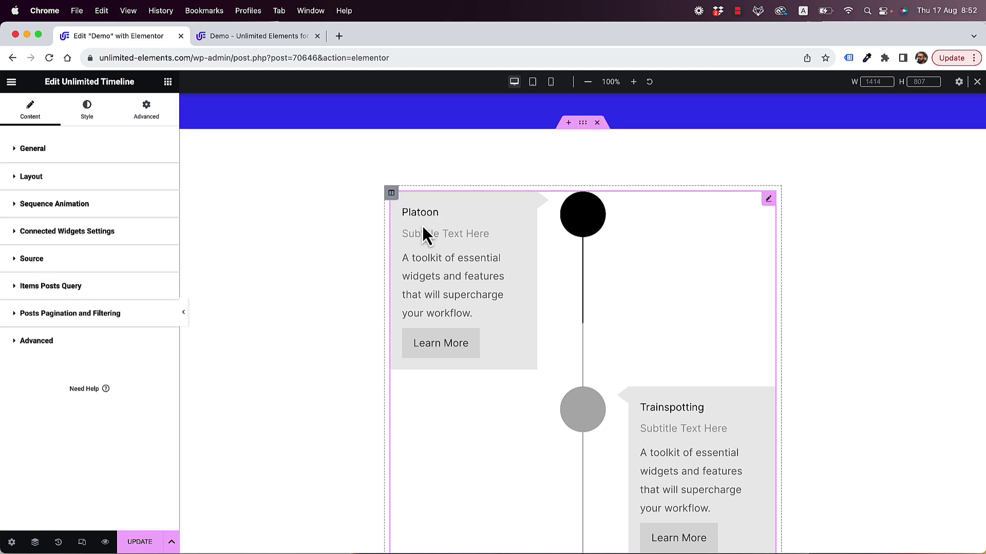
# - Try Post Content as the text source of the timeline items and check the item text in the preview
pyautogui.click(46, 262)
pyautogui.scroll(-3, 99, 267)
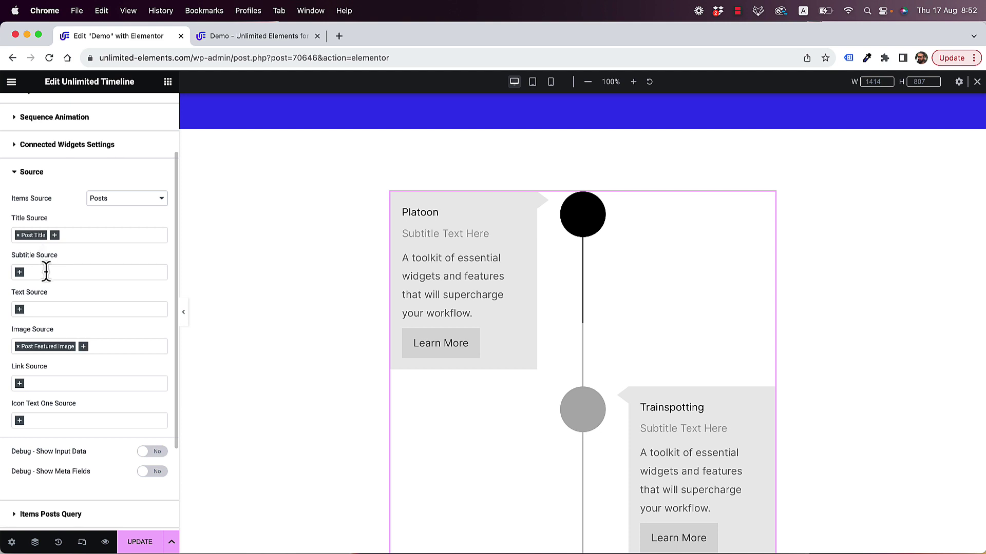
pyautogui.click(49, 309)
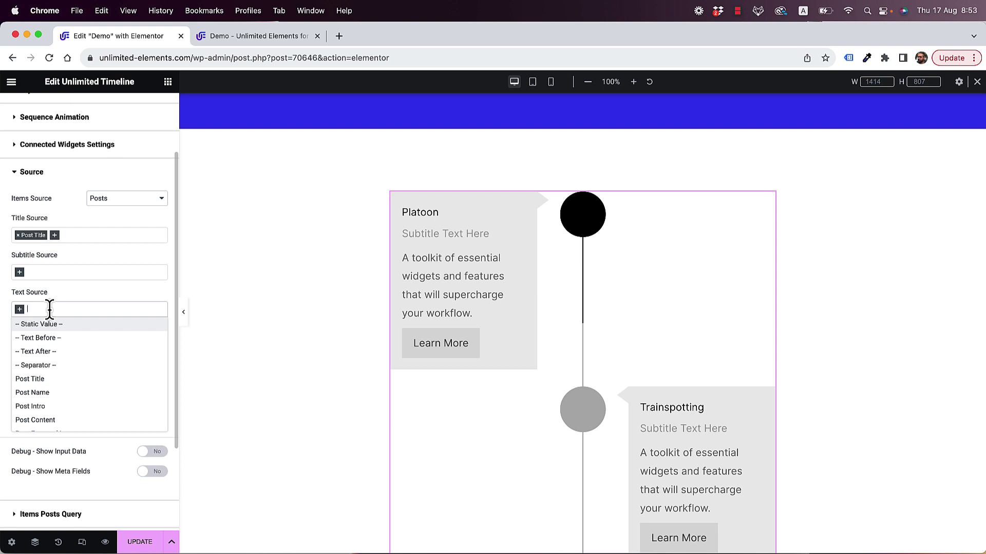
pyautogui.scroll(-1, 88, 406)
pyautogui.click(66, 406)
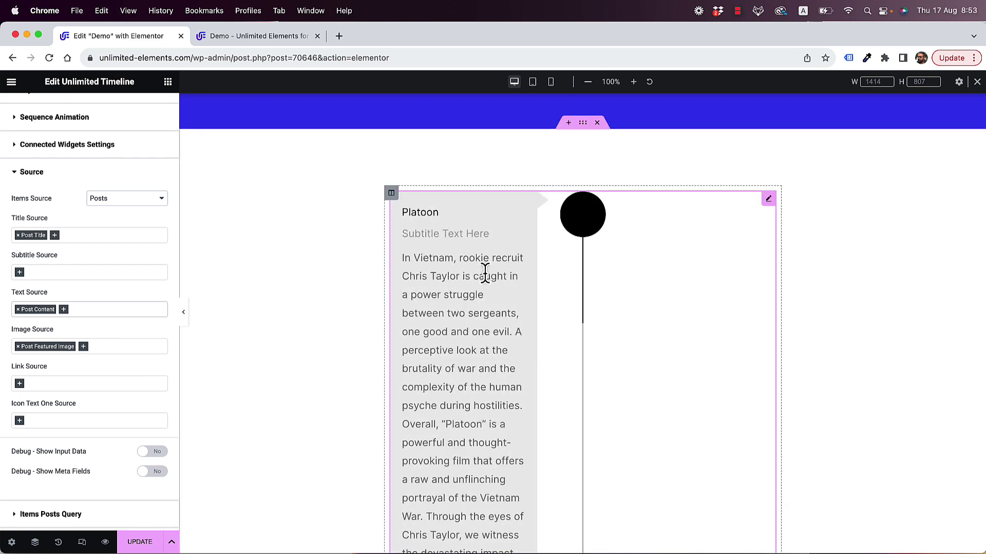
pyautogui.scroll(-1, 468, 271)
pyautogui.scroll(-10, 468, 269)
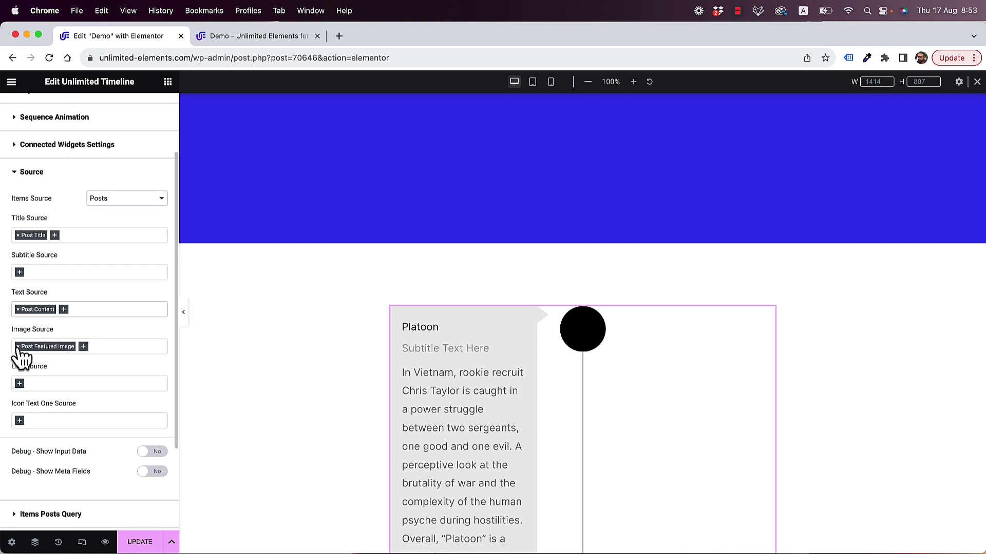
# - Replace Post Content with Post Intro as the text source of the timeline items
pyautogui.click(18, 310)
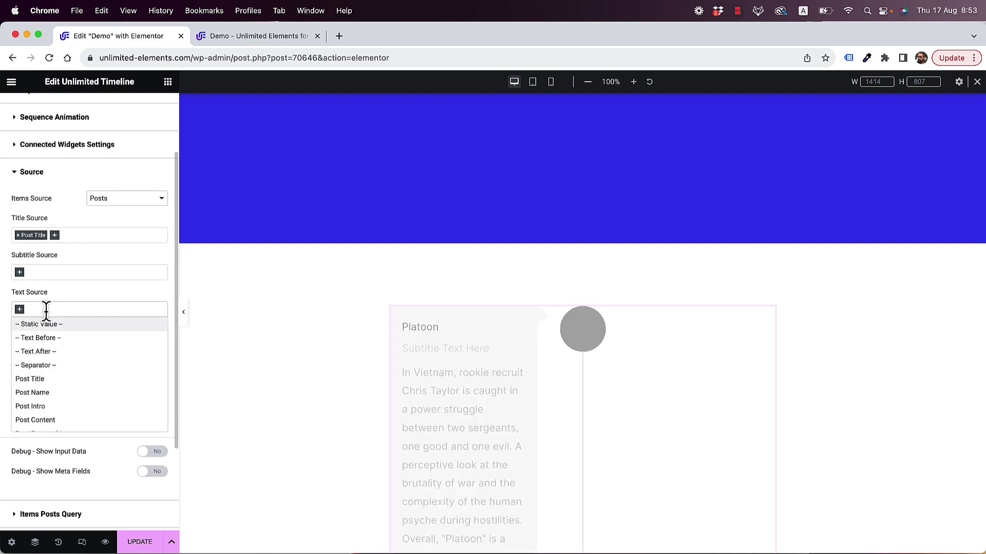
pyautogui.click(51, 406)
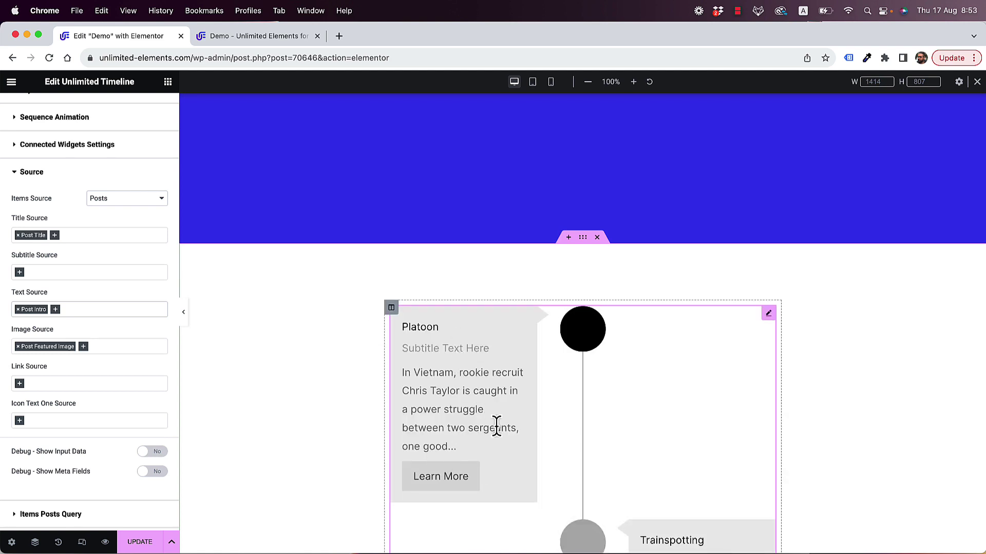
pyautogui.scroll(-3, 495, 426)
pyautogui.scroll(2, 495, 426)
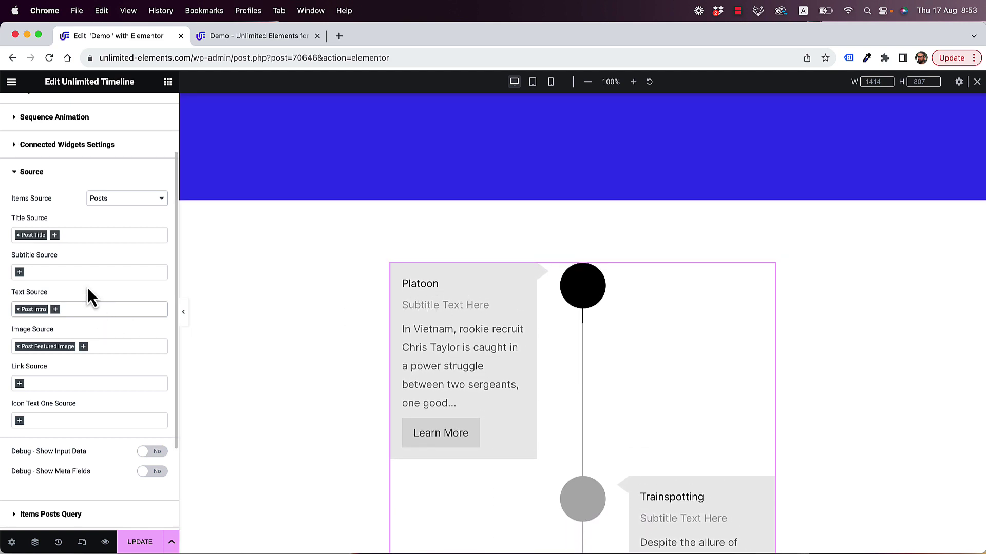
# - Set the subtitle source of the timeline items to Post Term and check the movie subtitles throughout the preview
pyautogui.click(60, 273)
pyautogui.scroll(-5, 87, 345)
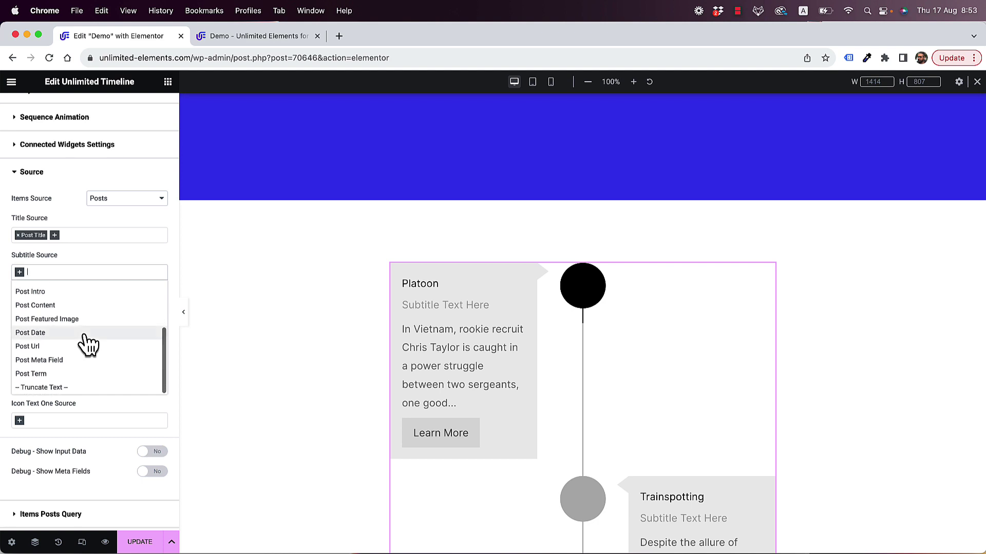
pyautogui.click(69, 374)
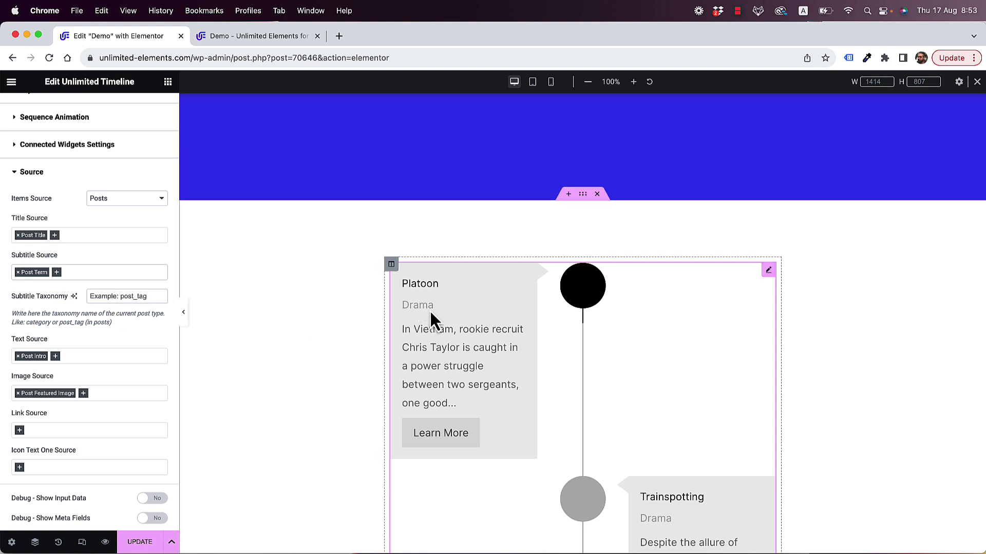
pyautogui.scroll(-5, 769, 505)
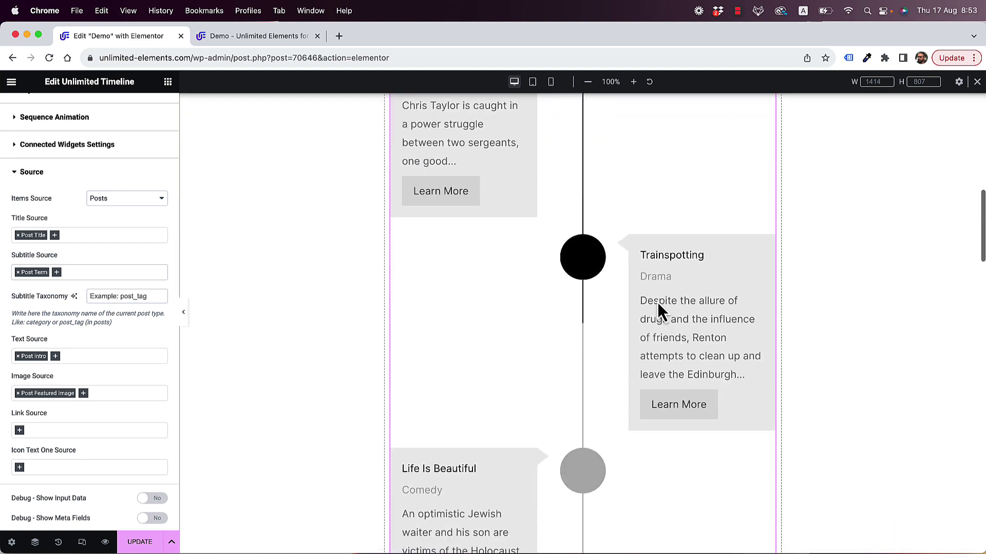
pyautogui.scroll(-6, 428, 486)
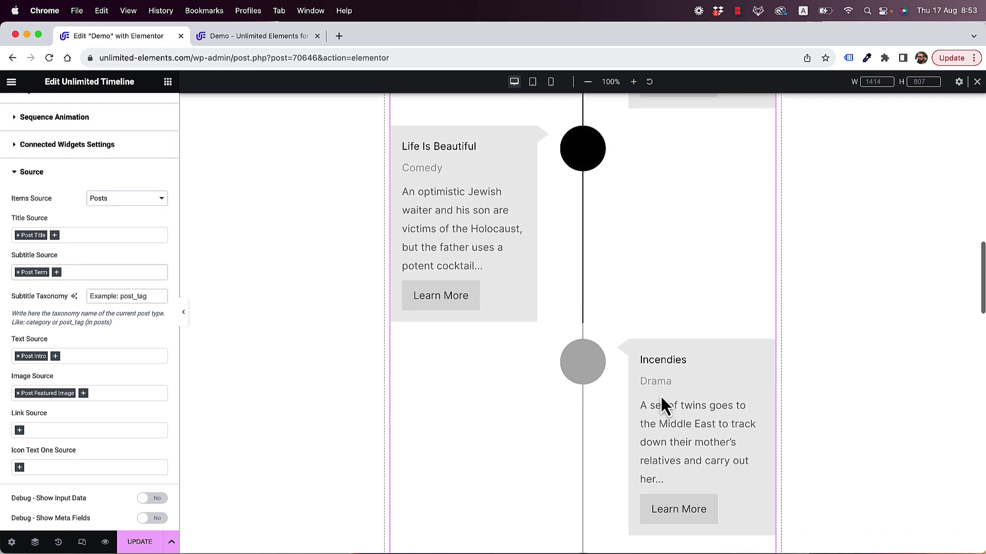
pyautogui.scroll(-6, 660, 406)
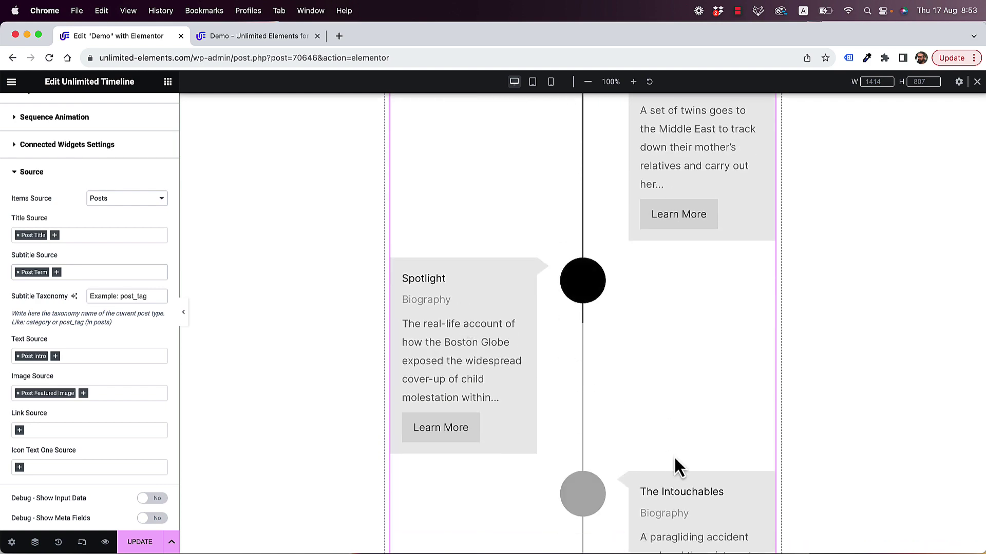
pyautogui.scroll(-7, 675, 462)
pyautogui.scroll(-6, 481, 409)
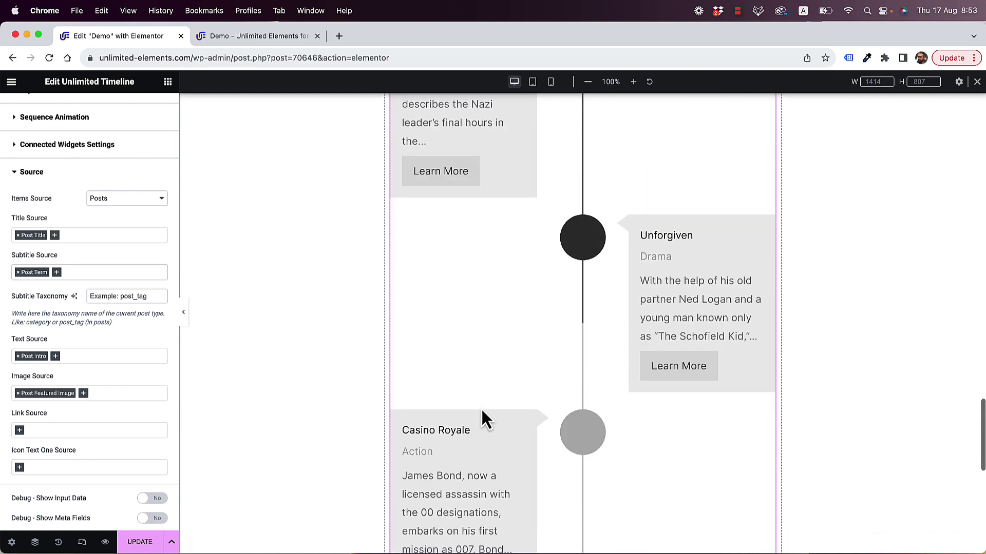
pyautogui.scroll(20, 481, 408)
pyautogui.scroll(10, 481, 408)
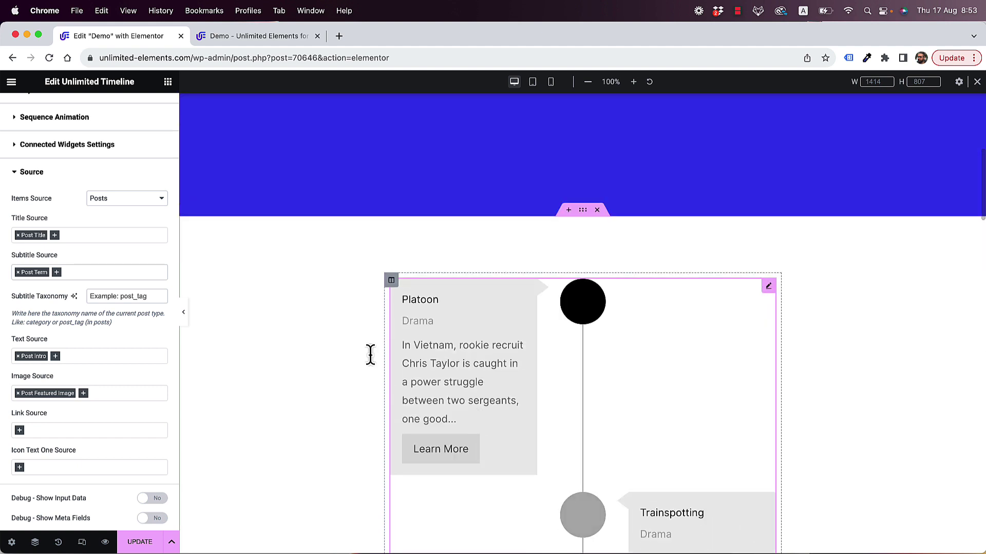
# - Turn off the alternating layout in the timeline's general settings and check the items in the preview
pyautogui.scroll(3, 107, 182)
pyautogui.click(33, 148)
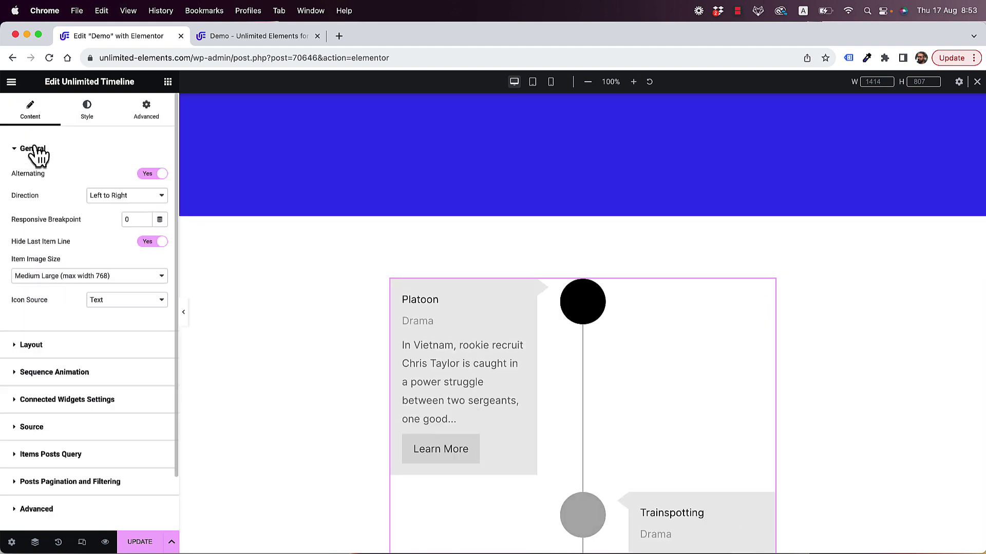
pyautogui.click(155, 243)
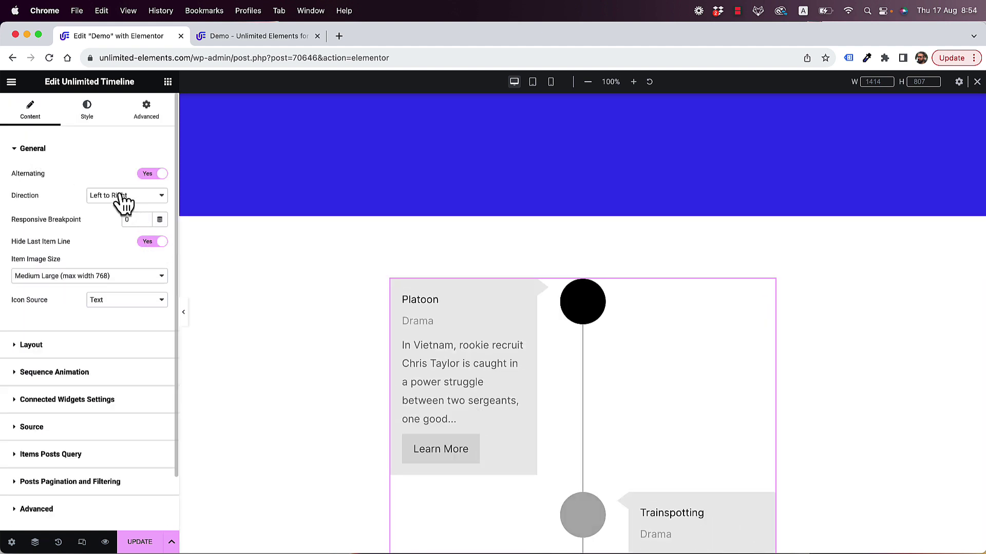
pyautogui.click(154, 175)
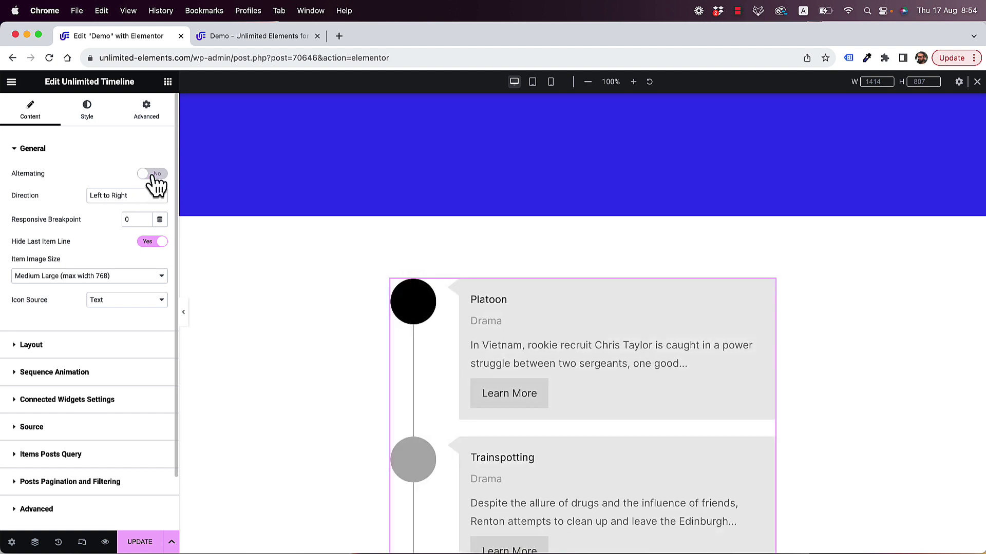
pyautogui.scroll(-15, 470, 261)
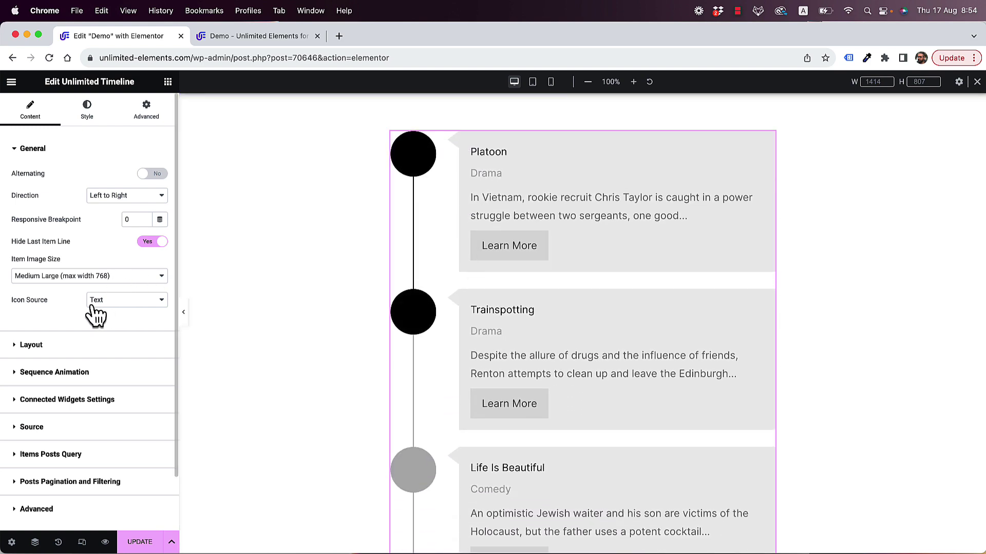
# - Set the Icon Text One source of the timeline items to Post Meta Field
pyautogui.click(47, 433)
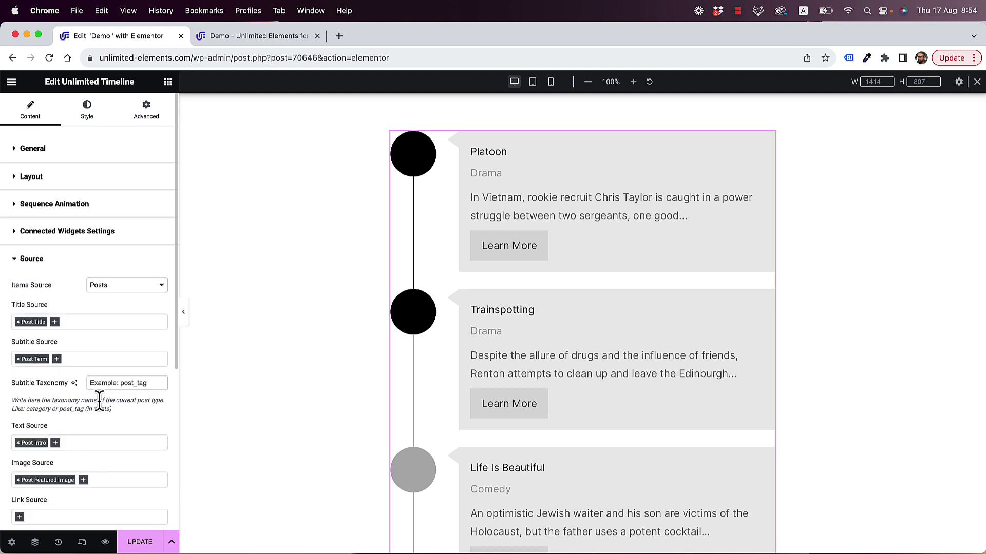
pyautogui.scroll(-5, 99, 399)
pyautogui.scroll(-3, 100, 403)
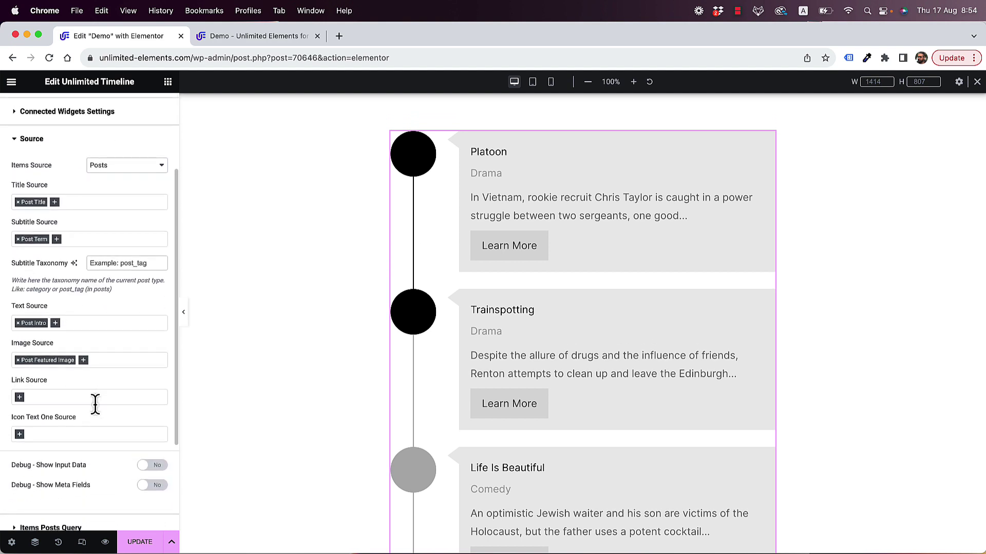
pyautogui.click(69, 435)
pyautogui.scroll(-2, 67, 371)
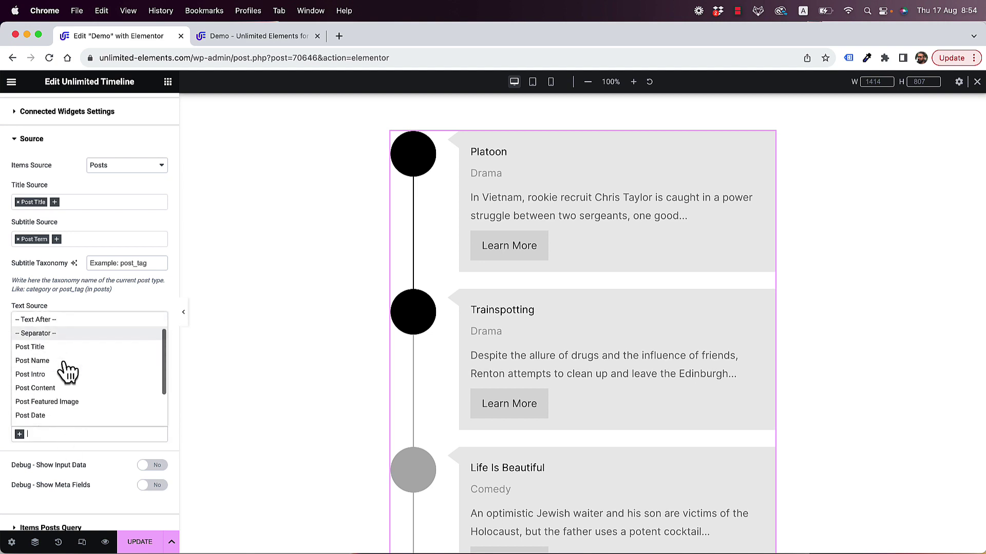
pyautogui.scroll(-3, 67, 370)
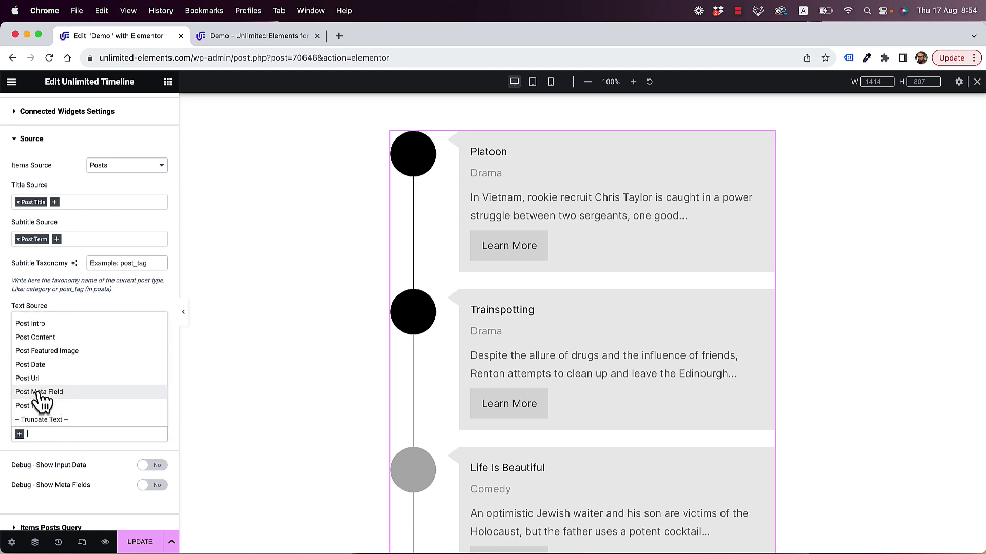
pyautogui.click(57, 392)
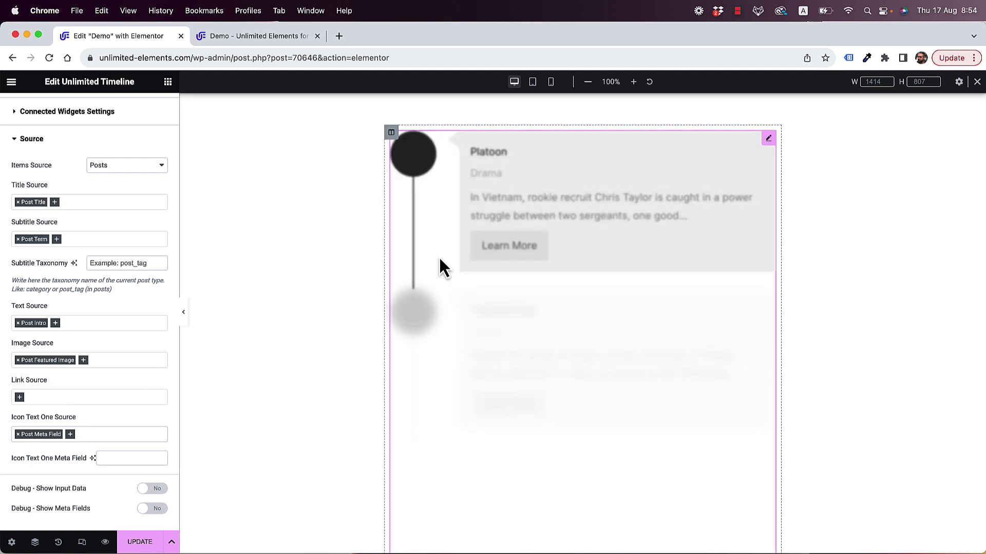
pyautogui.scroll(-3, 425, 403)
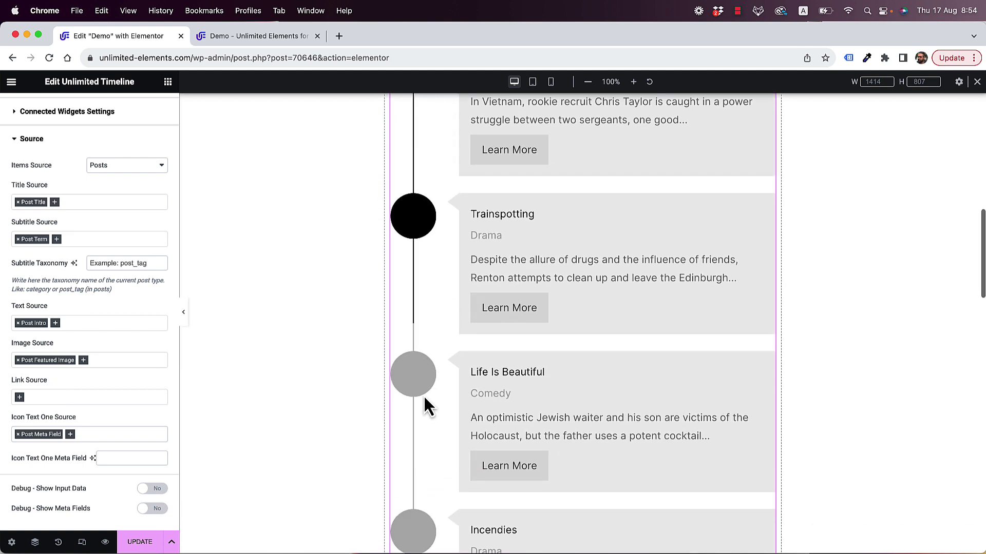
pyautogui.scroll(2, 423, 395)
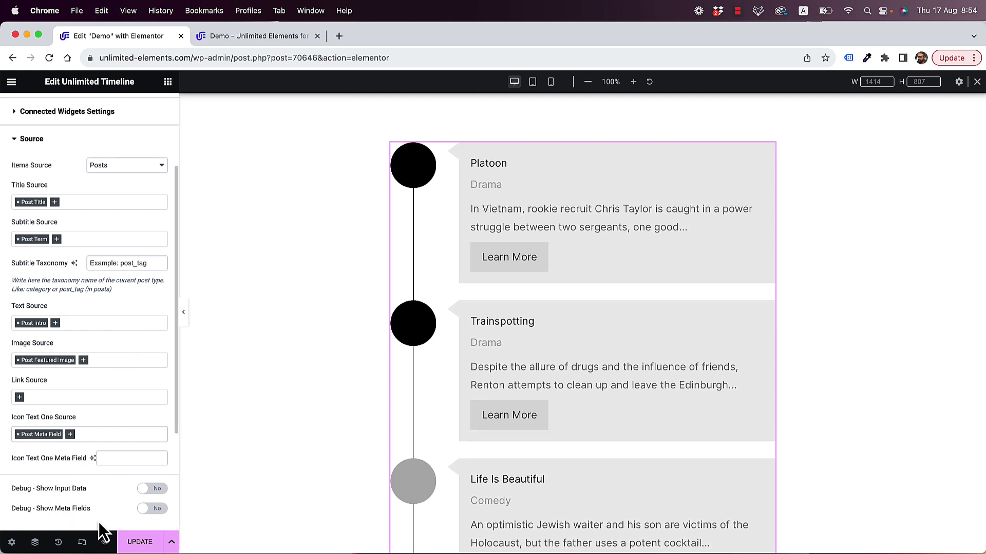
# - Temporarily show the debug list of meta fields to look up the movies' field names, and hide it again
pyautogui.click(144, 509)
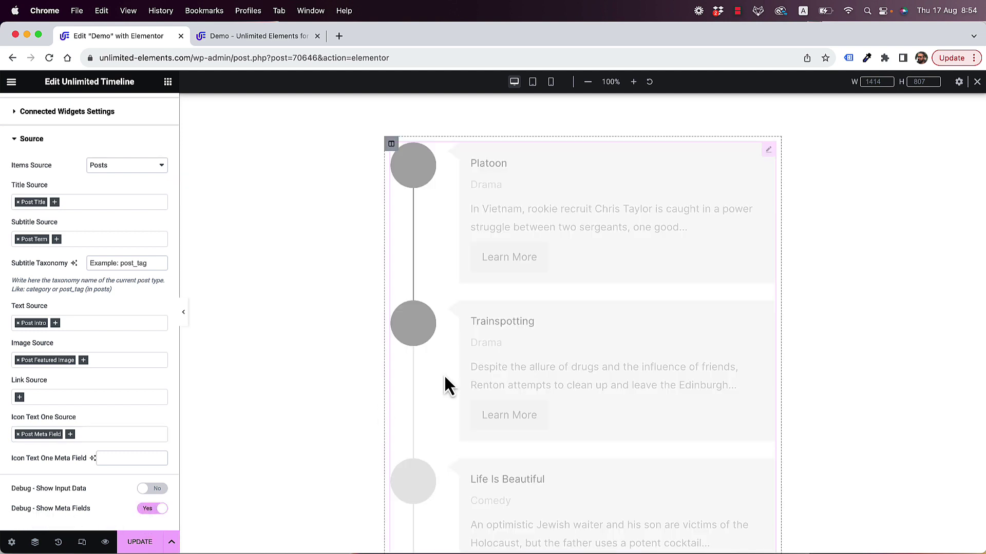
pyautogui.scroll(-5, 449, 251)
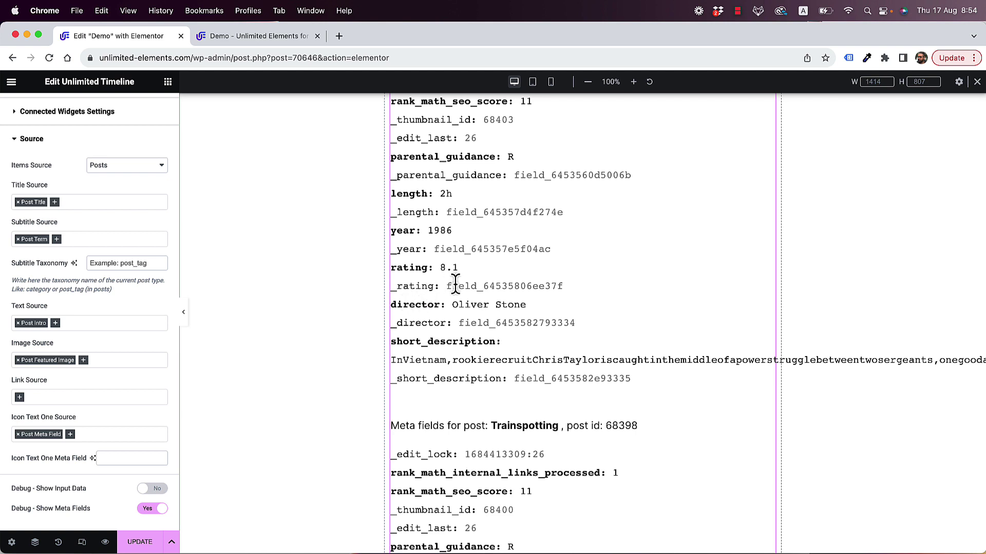
pyautogui.click(159, 511)
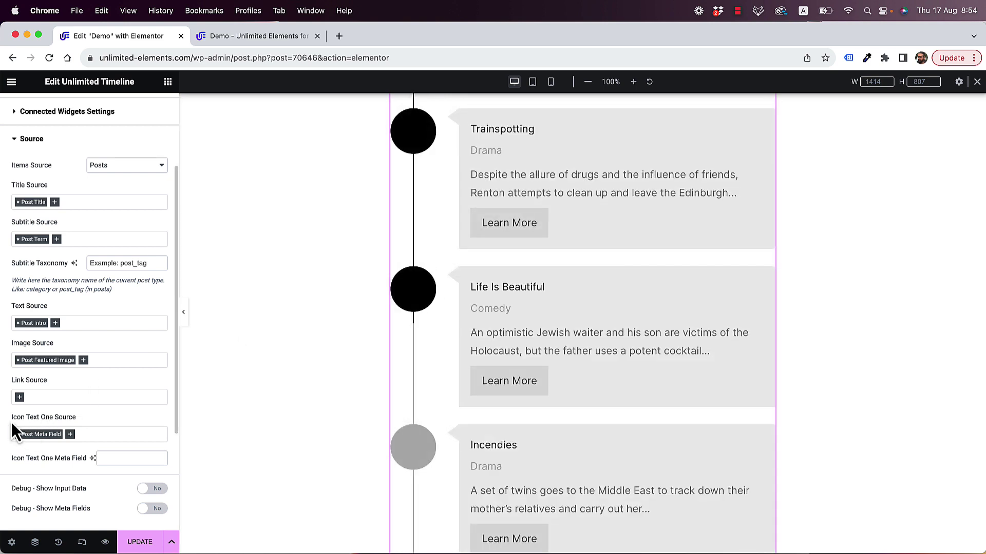
# - Set the Icon Text One meta field to "year" and check the timeline icons in the preview
pyautogui.click(106, 458)
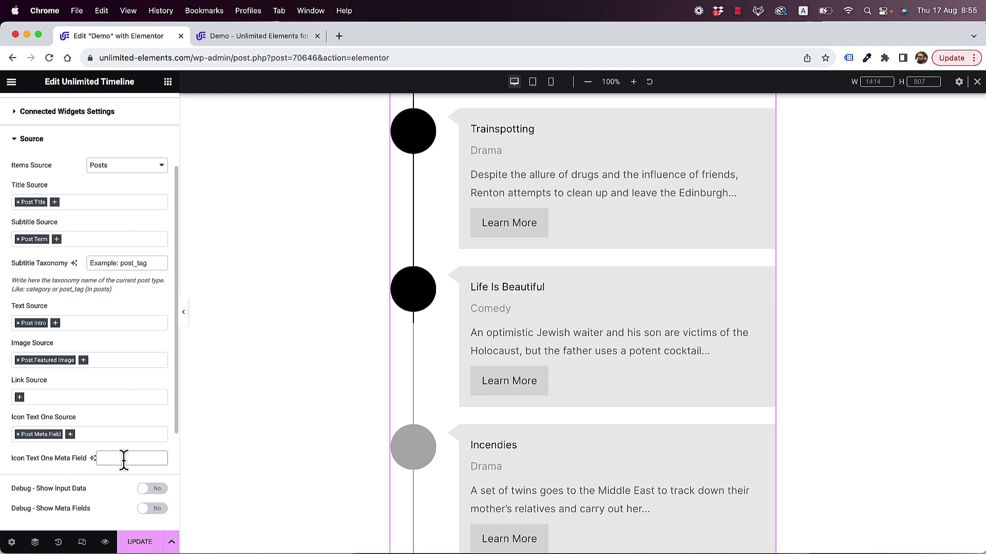
pyautogui.write('year')
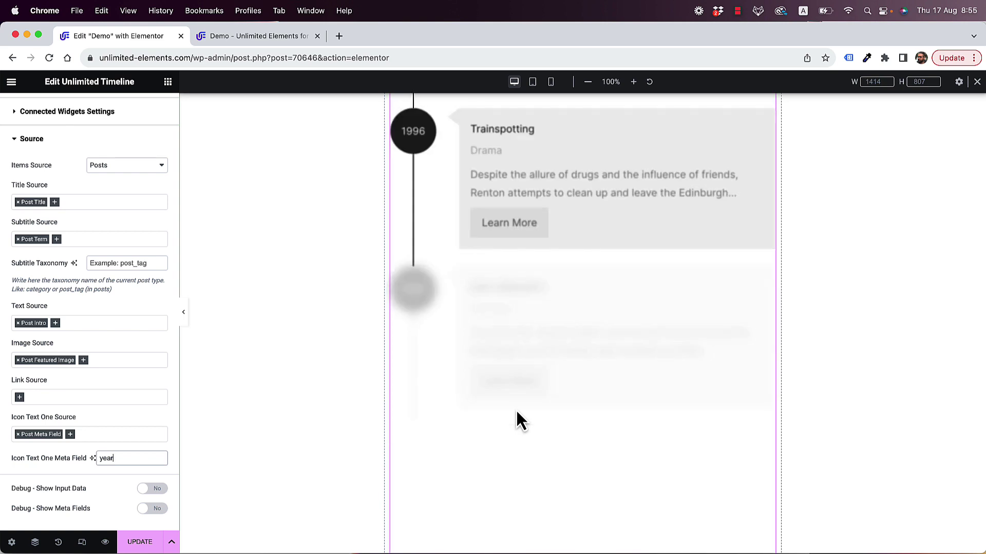
pyautogui.scroll(6, 517, 412)
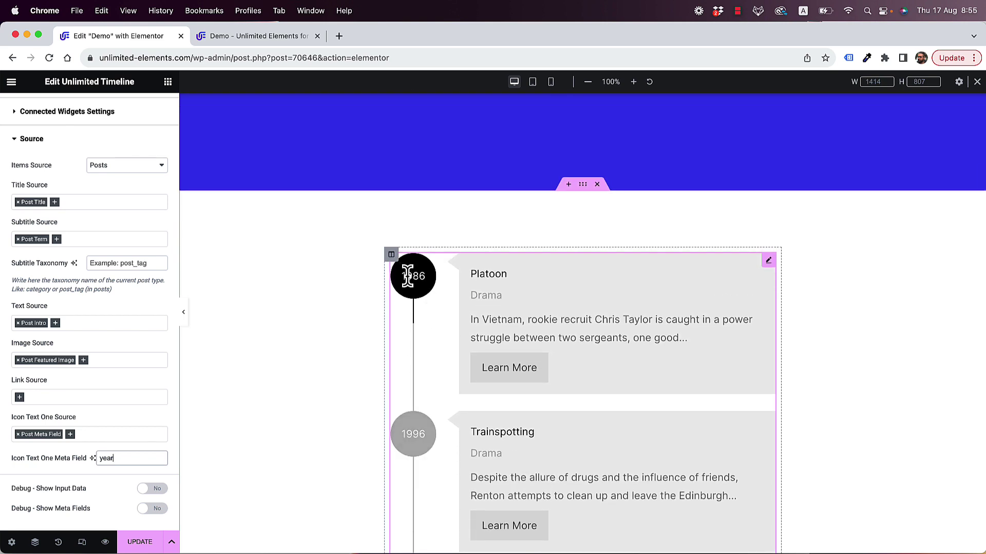
pyautogui.scroll(-2, 418, 470)
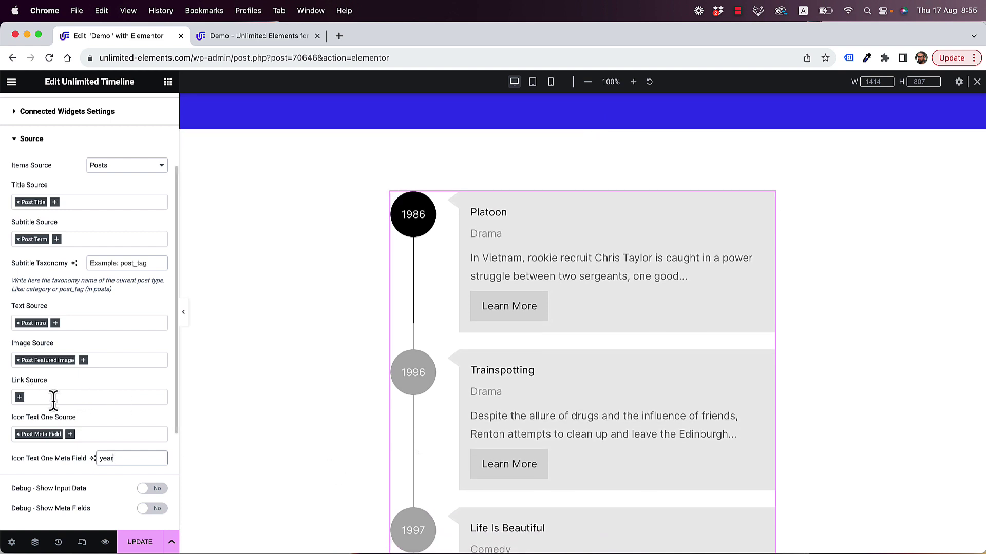
# - Set the link source of the timeline items to Post Url and review the timeline in the preview
pyautogui.click(83, 398)
pyautogui.scroll(-3, 74, 462)
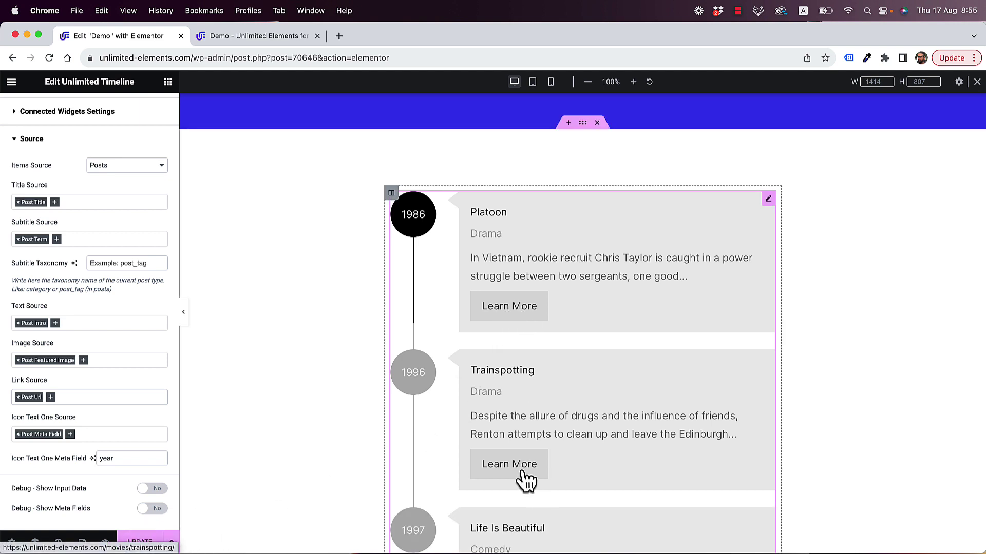
pyautogui.scroll(-3, 675, 340)
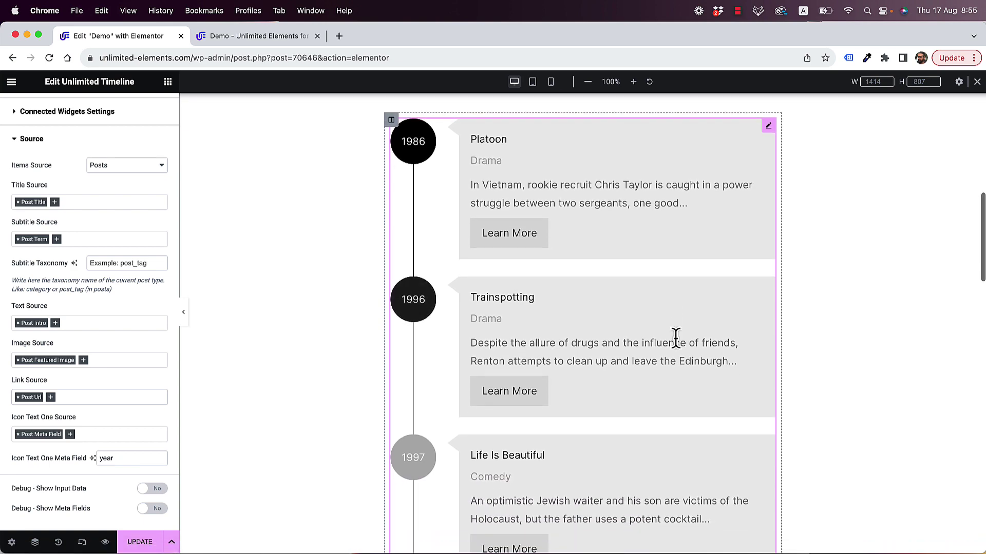
pyautogui.scroll(-5, 676, 339)
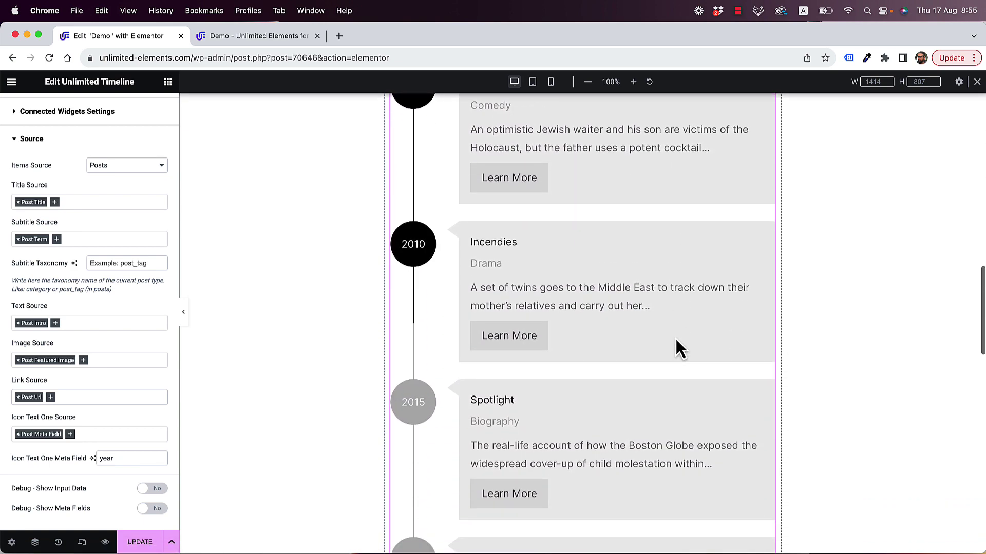
# - Add a new column beside the timeline's column and narrow the empty one to give the timeline more width
pyautogui.scroll(7, 676, 338)
pyautogui.scroll(3, 676, 337)
pyautogui.scroll(-3, 675, 337)
pyautogui.scroll(3, 675, 339)
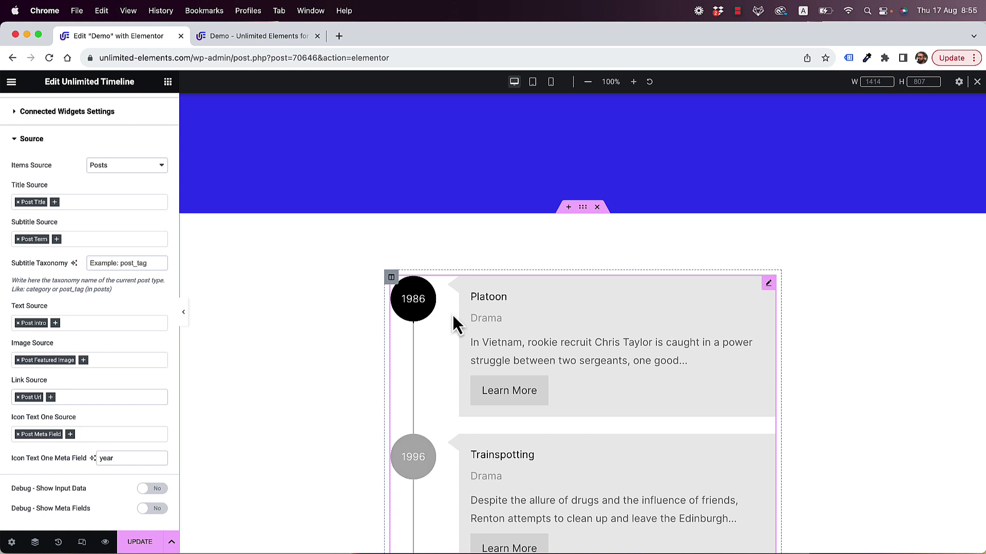
pyautogui.rightClick(392, 279)
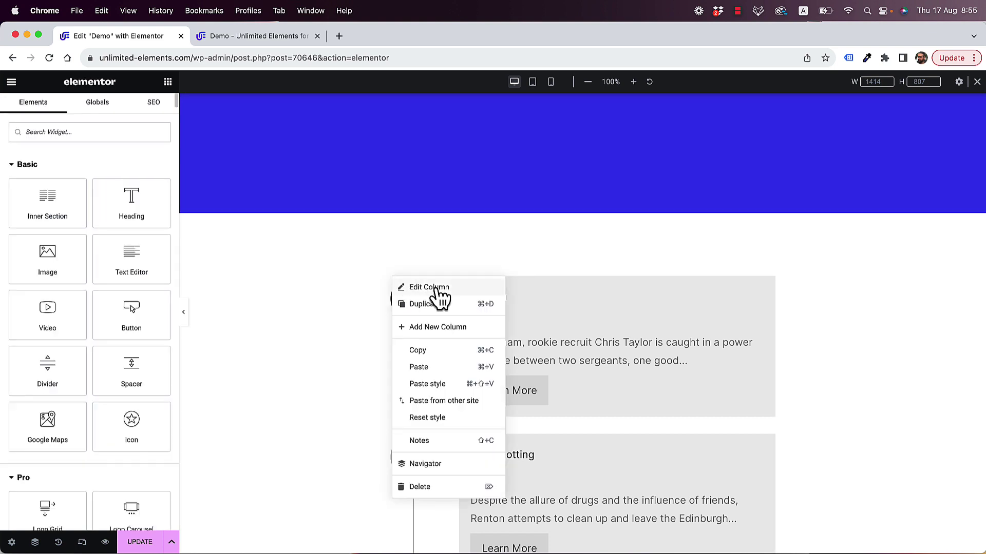
pyautogui.click(430, 327)
pyautogui.moveTo(589, 278); pyautogui.dragTo(503, 338)
# - Review the timeline items and their year icons beside the empty column in the preview
pyautogui.scroll(-10, 791, 284)
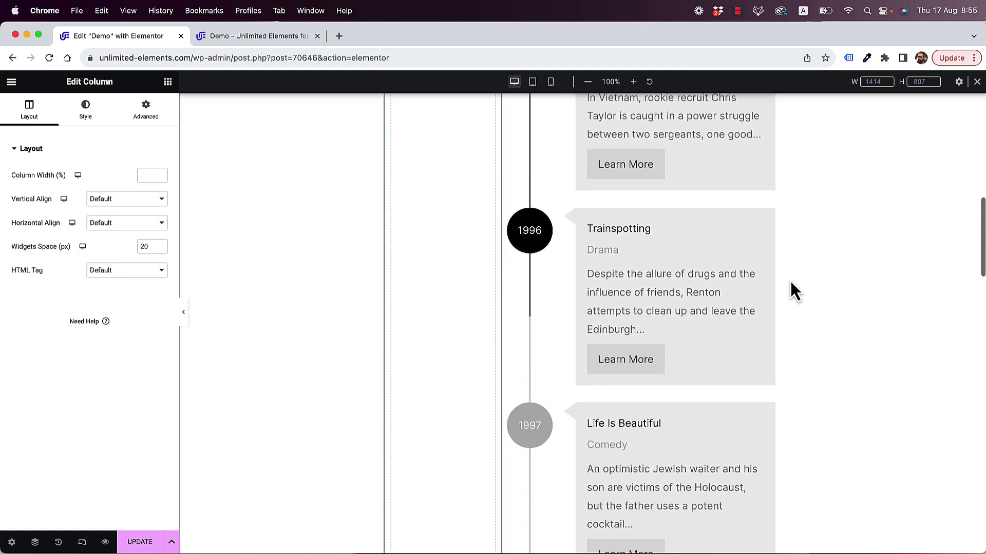
pyautogui.scroll(10, 790, 283)
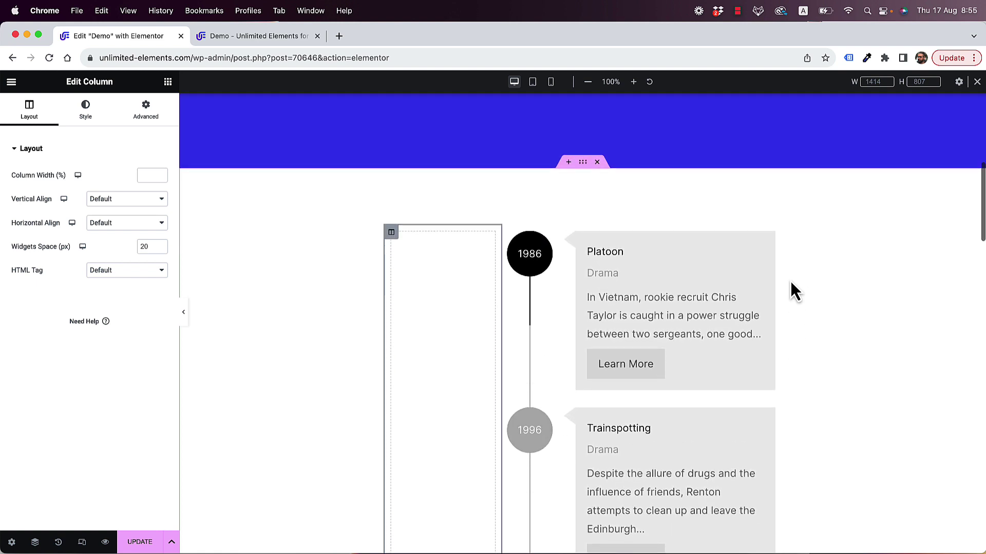
pyautogui.scroll(-3, 791, 283)
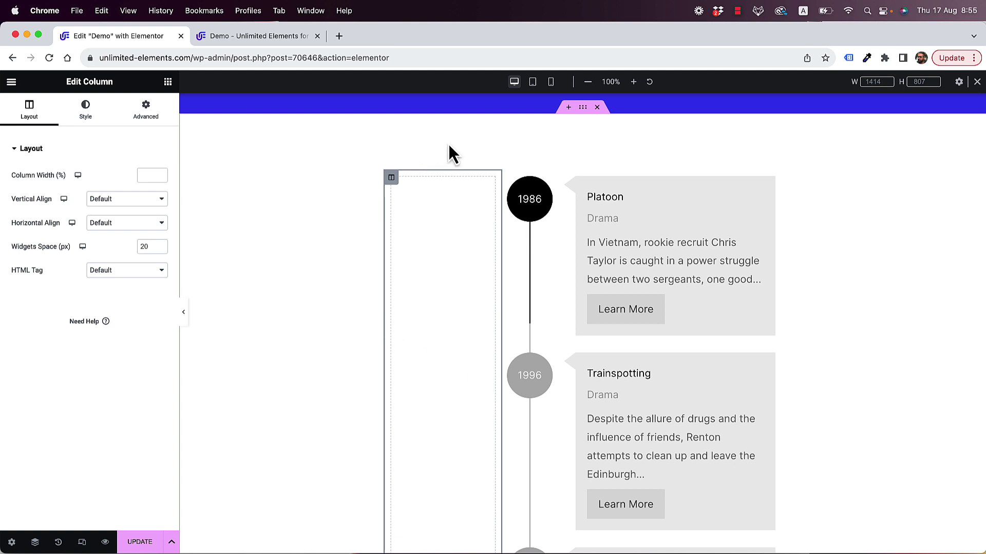
pyautogui.scroll(-3, 529, 181)
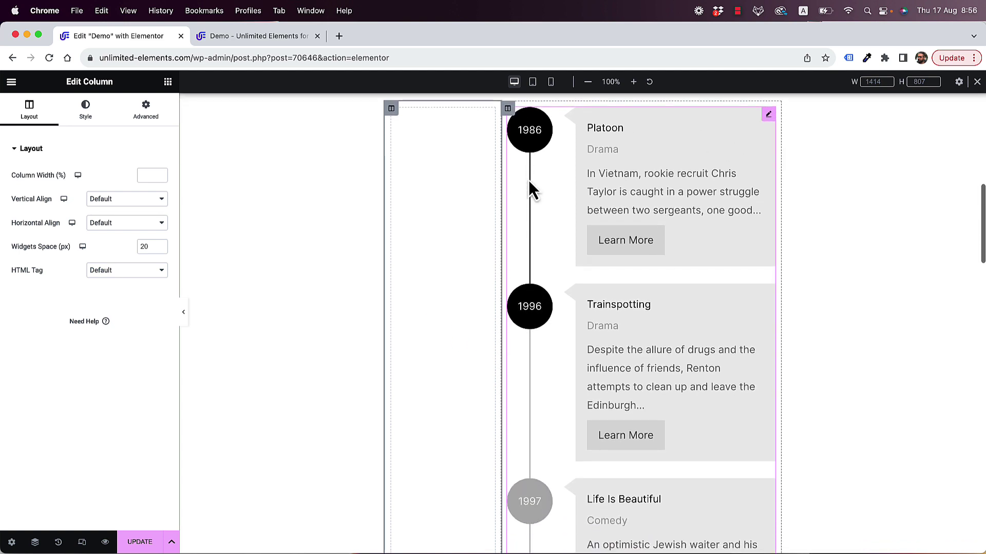
pyautogui.scroll(-5, 529, 184)
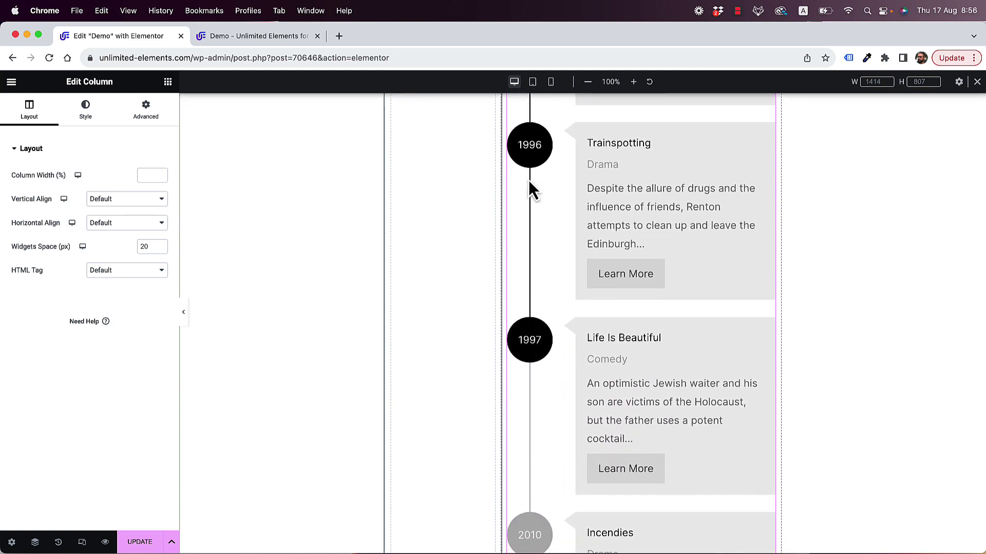
pyautogui.scroll(-4, 528, 180)
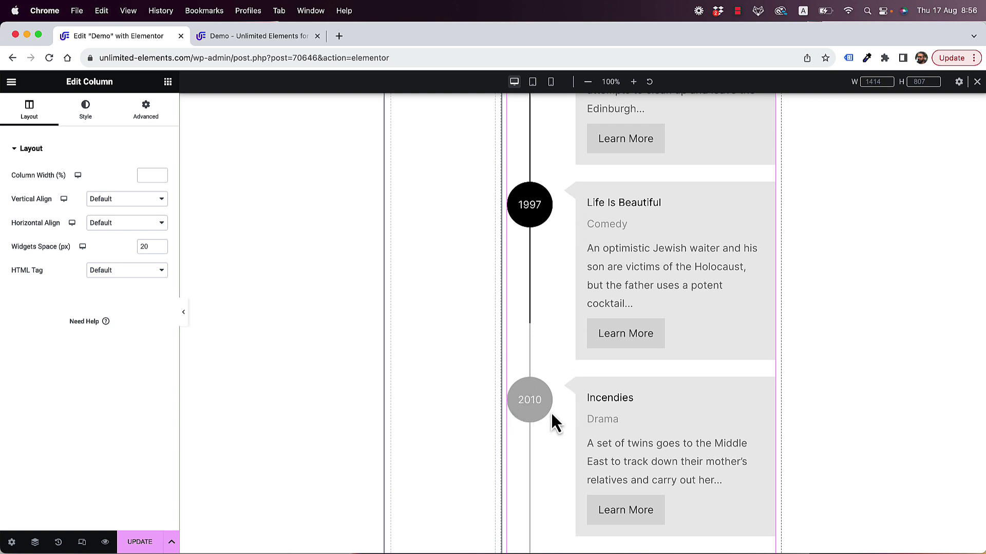
pyautogui.scroll(-2, 596, 385)
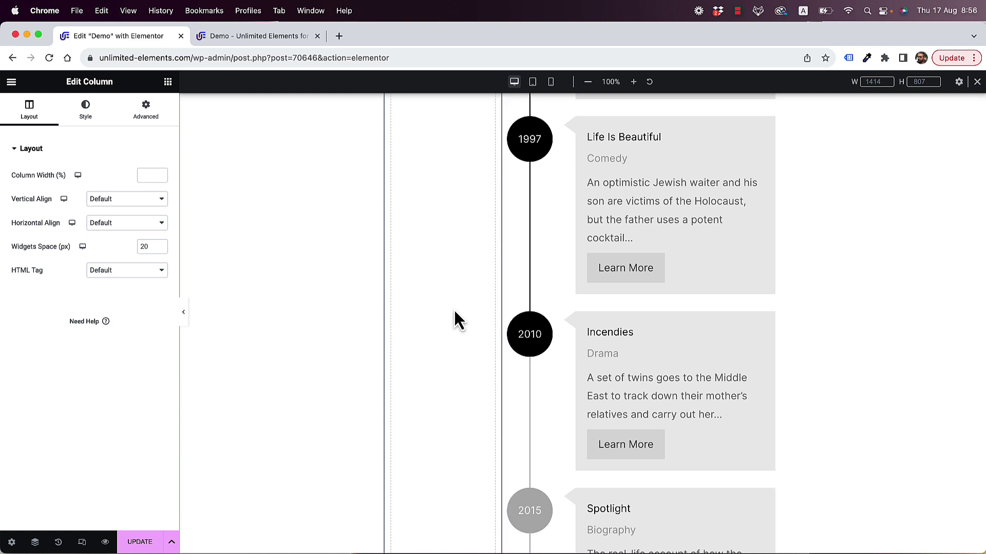
pyautogui.scroll(10, 441, 308)
pyautogui.scroll(3, 440, 303)
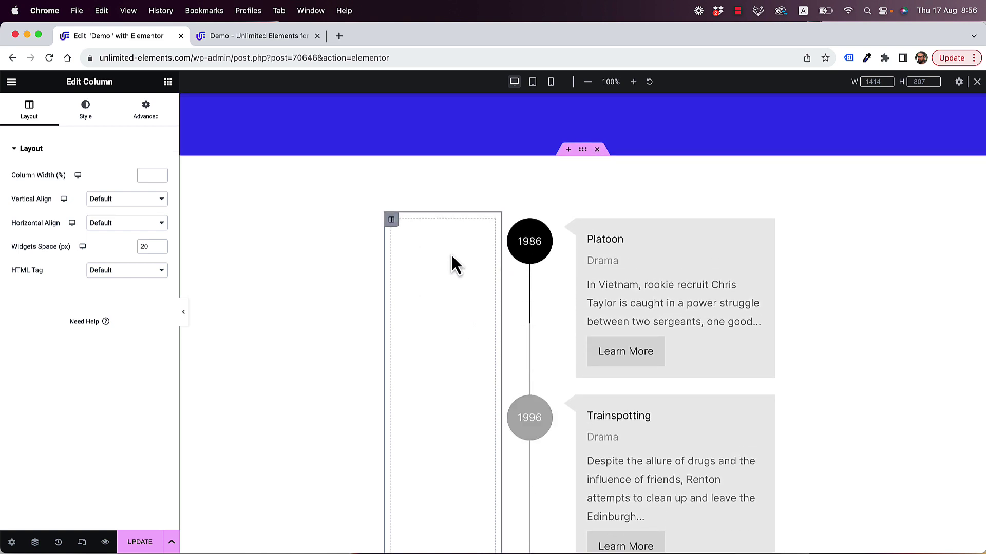
# - Add a Post Carousel widget to the empty column and set its number of items to 1
pyautogui.click(168, 81)
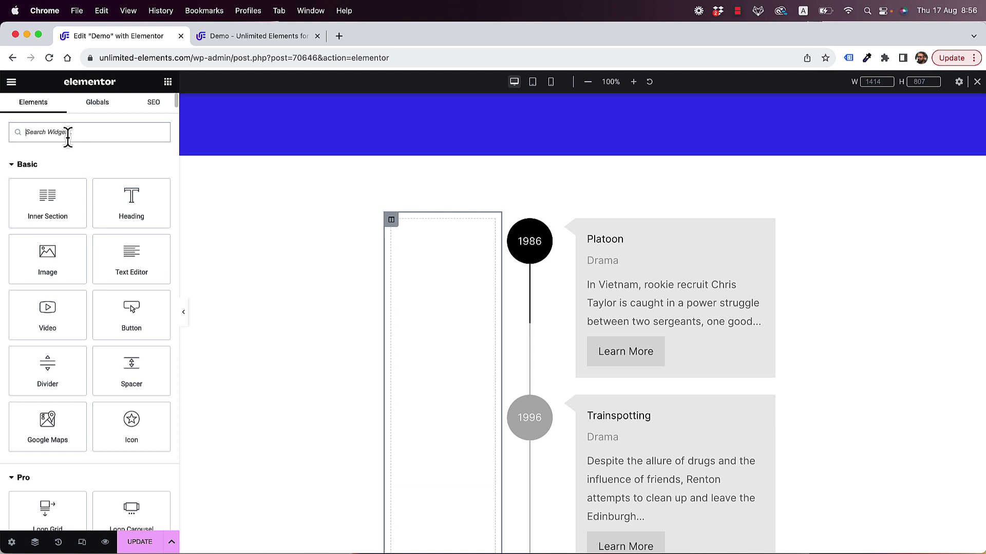
pyautogui.write('post car')
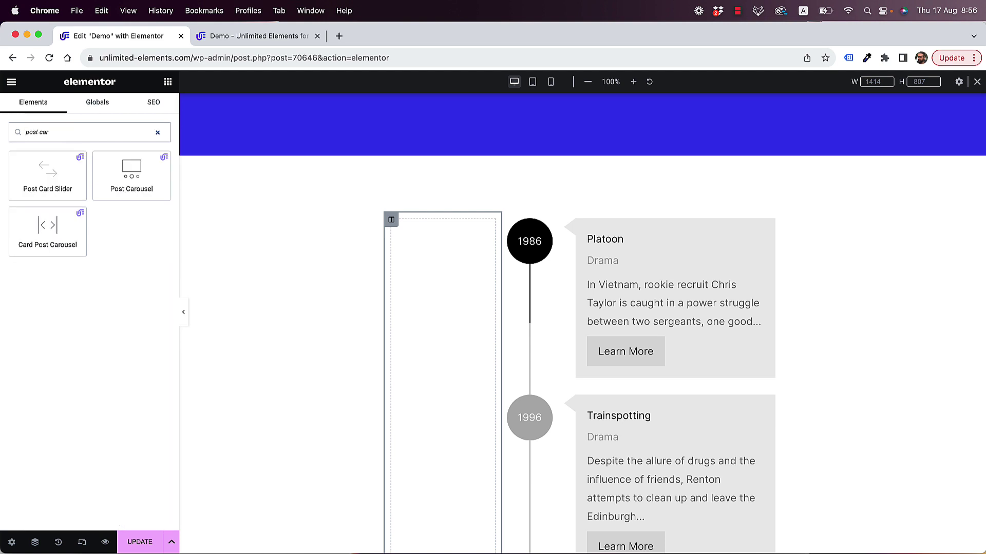
pyautogui.moveTo(131, 177); pyautogui.dragTo(483, 333)
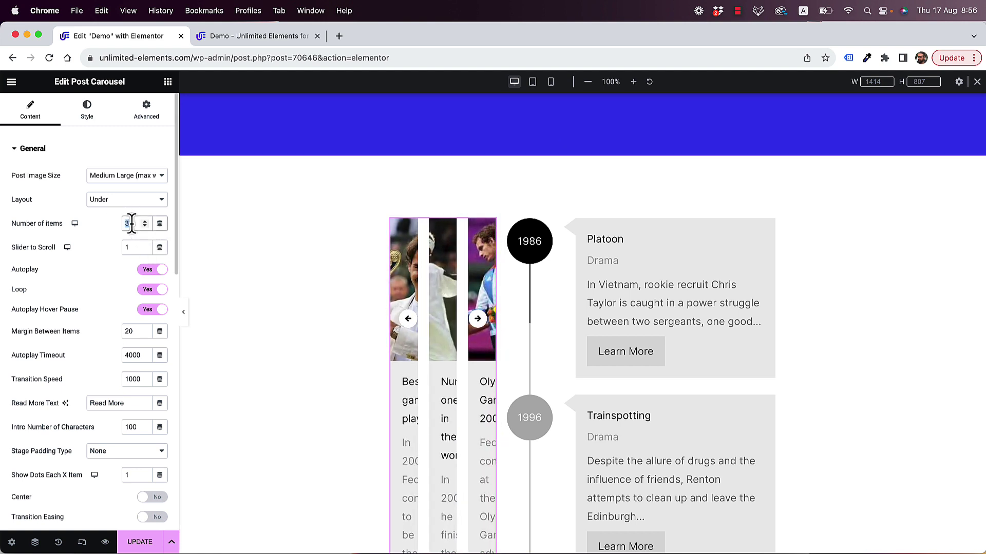
pyautogui.write('1')
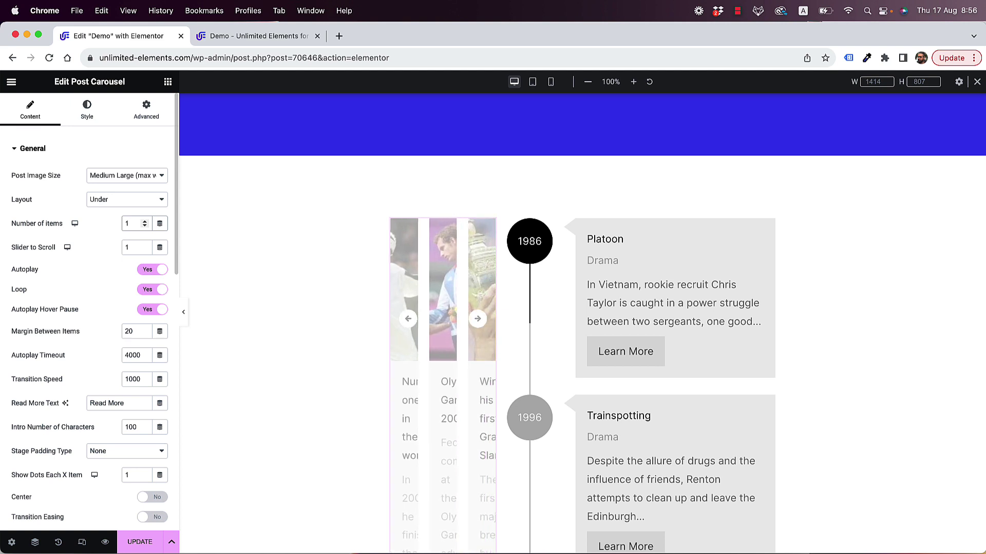
# - Turn off the arrows, dots and content of the post carousel so only images are shown
pyautogui.click(41, 154)
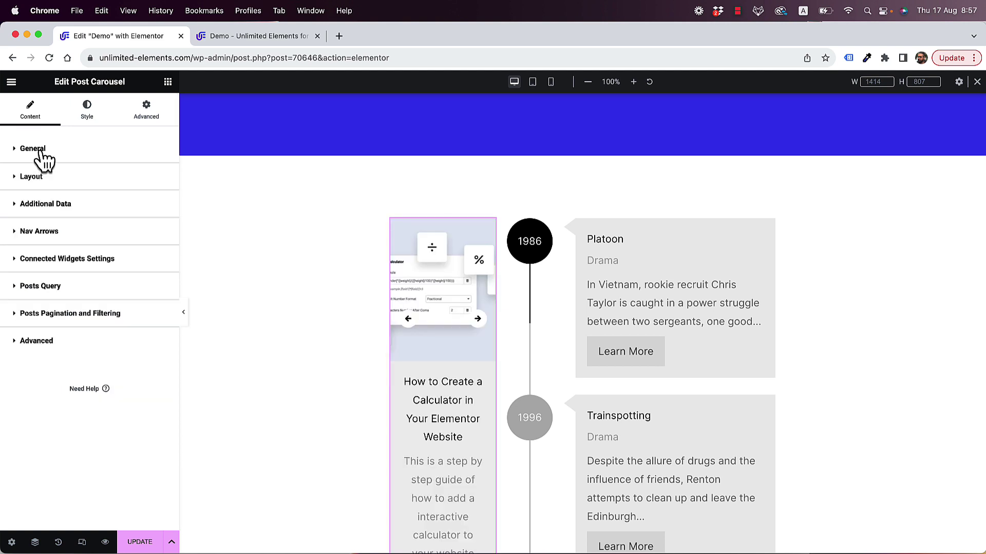
pyautogui.click(47, 180)
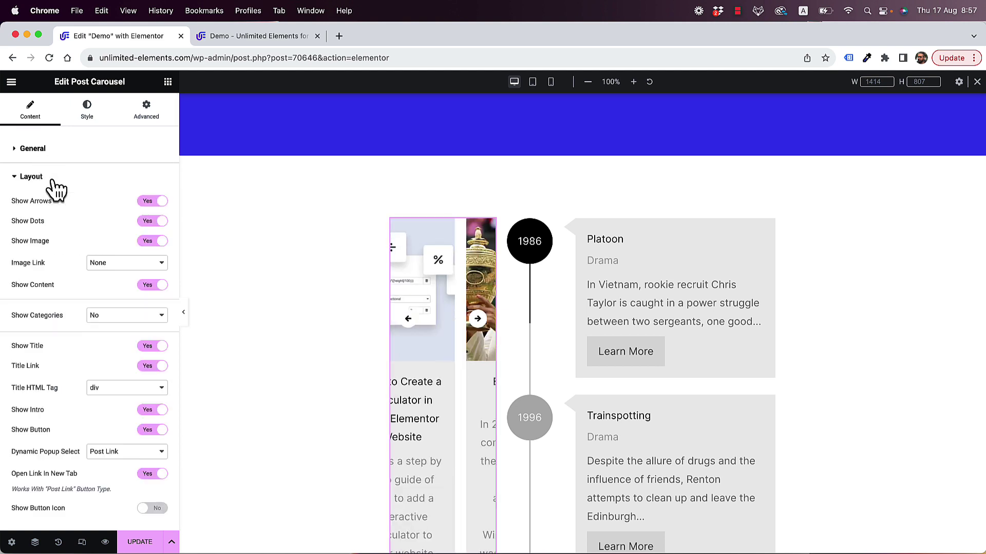
pyautogui.click(152, 202)
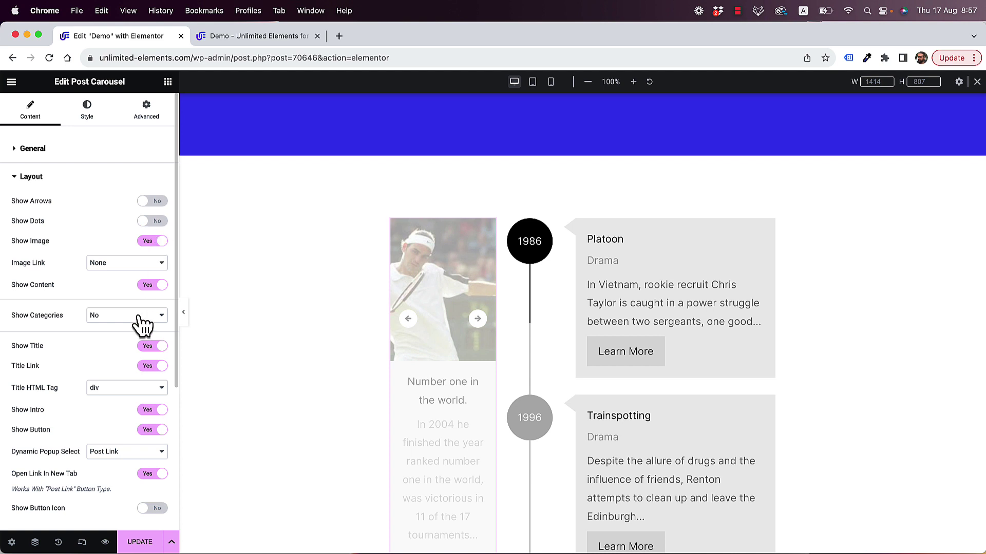
pyautogui.click(153, 285)
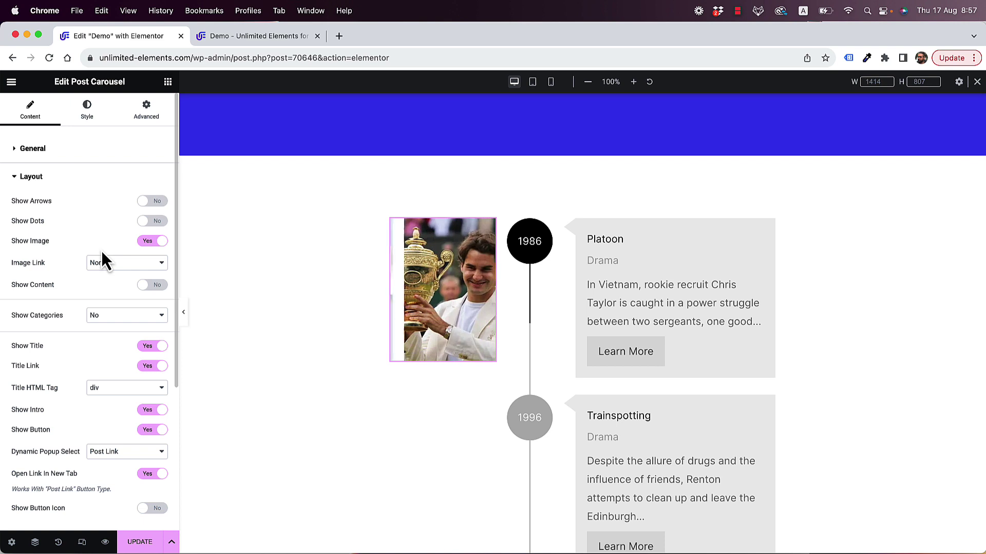
# - Set the carousel image height type to Ratio with an image ratio of 2 / 3
pyautogui.click(88, 114)
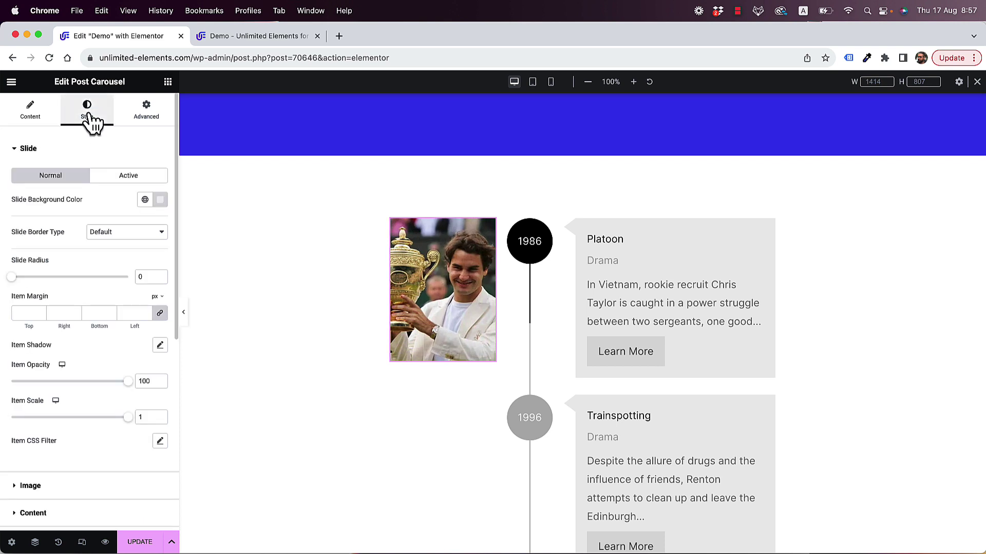
pyautogui.click(43, 168)
pyautogui.click(43, 191)
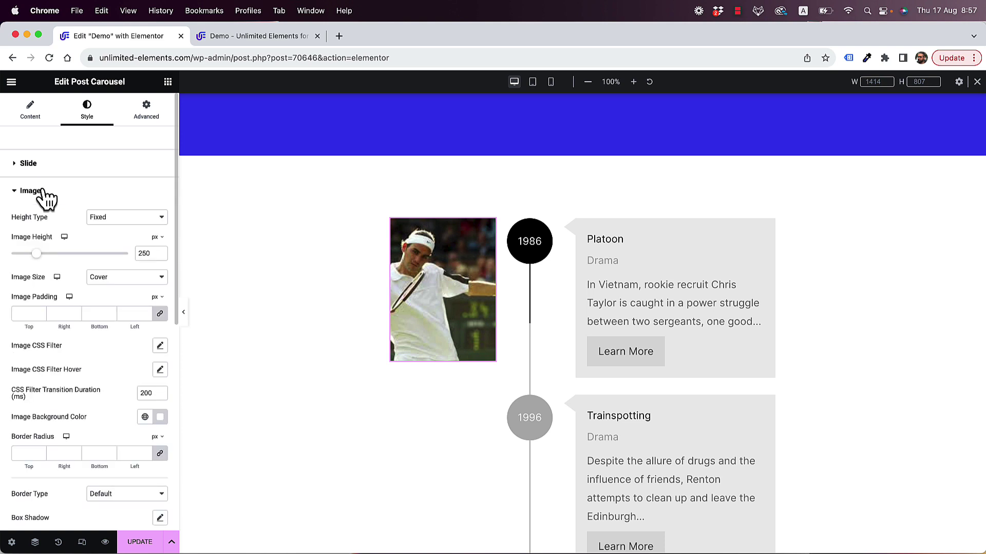
pyautogui.click(123, 221)
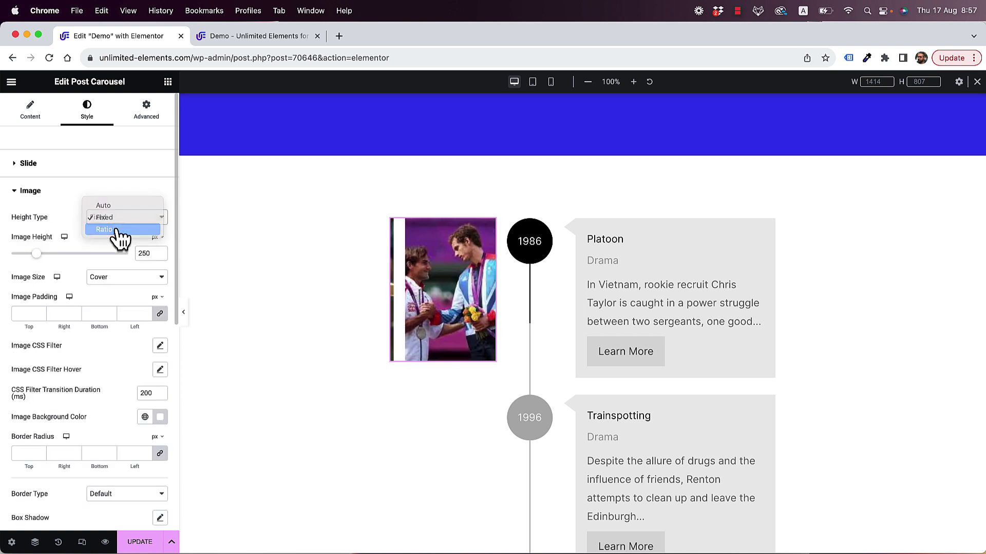
pyautogui.click(119, 229)
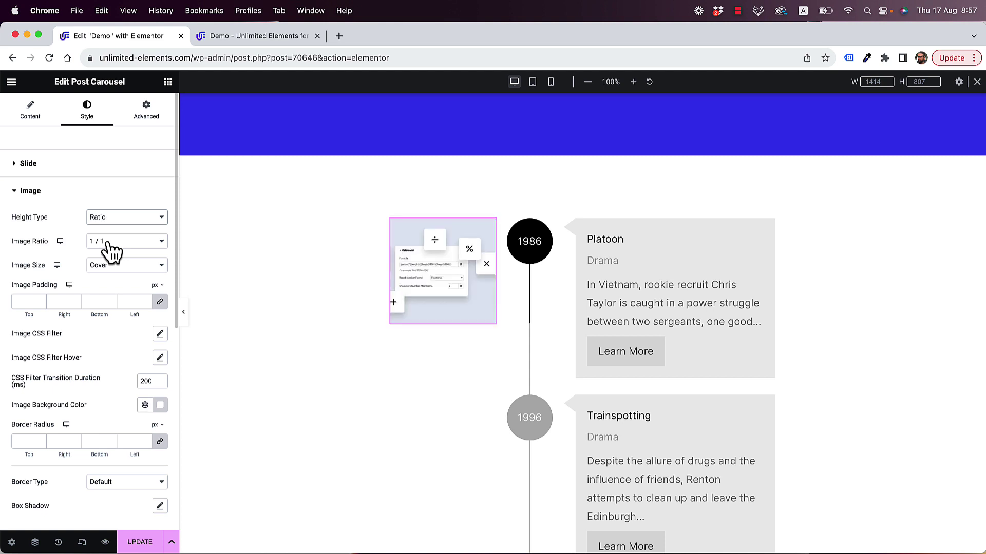
pyautogui.click(109, 249)
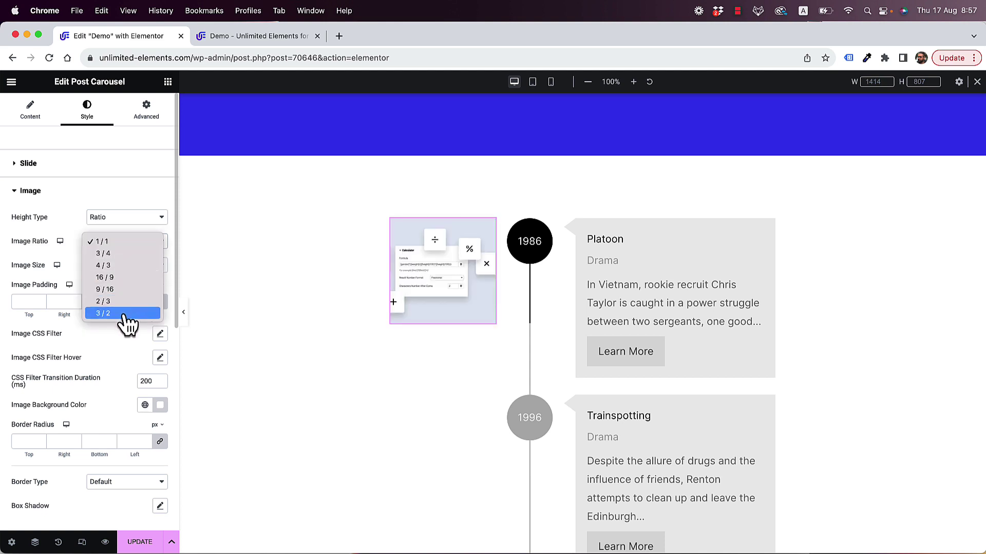
pyautogui.click(123, 301)
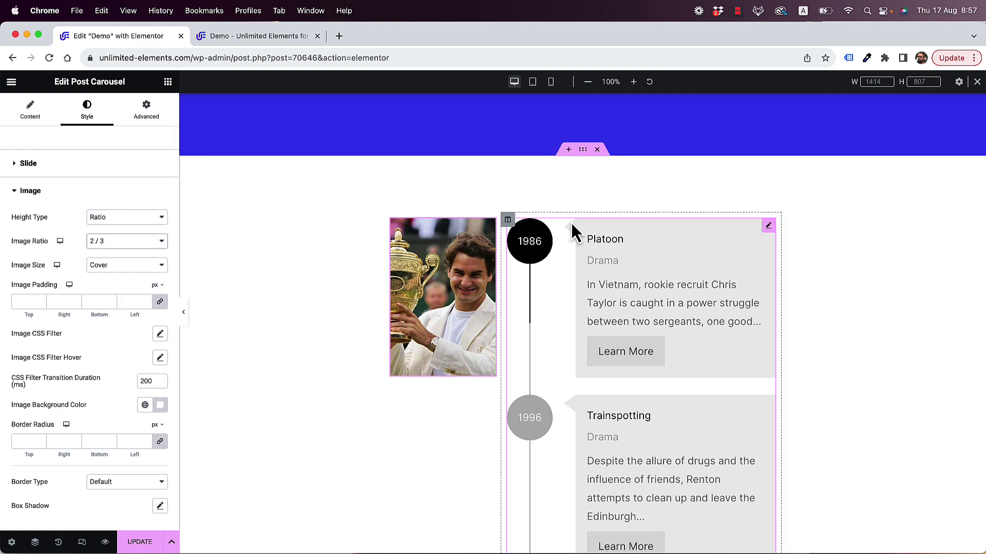
pyautogui.scroll(-1, 571, 225)
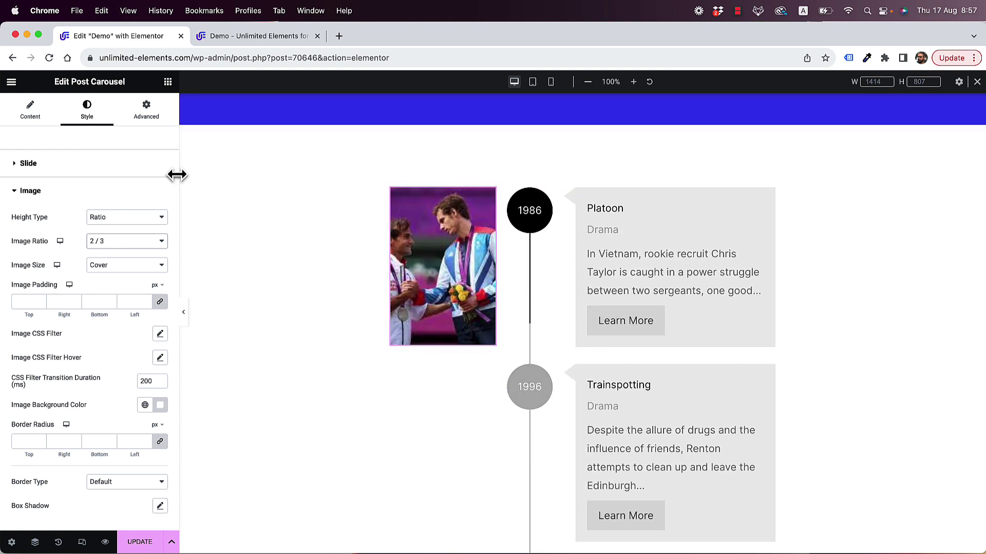
# - Make the post carousel sticky to Top in its motion effects and check it in the preview
pyautogui.click(156, 116)
pyautogui.click(67, 420)
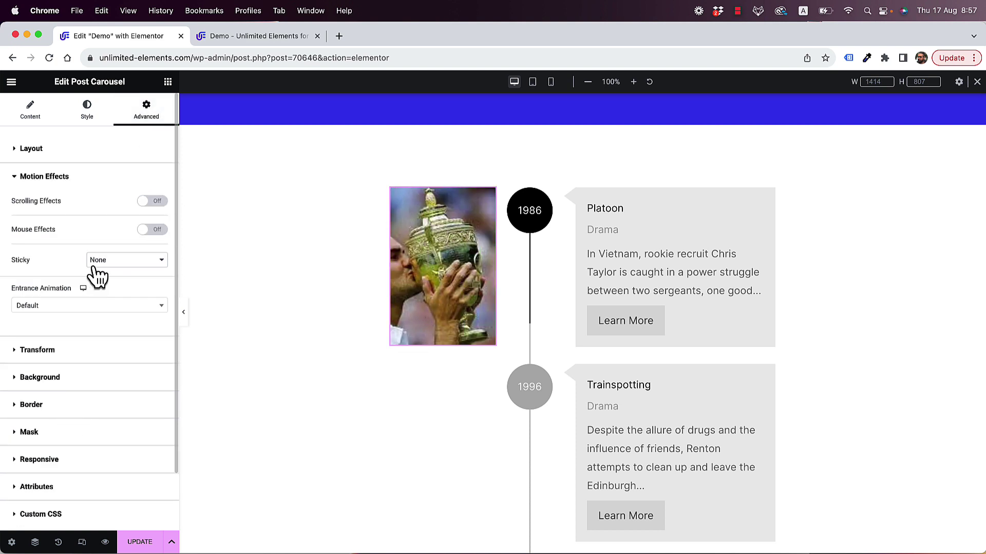
pyautogui.click(123, 261)
pyautogui.click(123, 272)
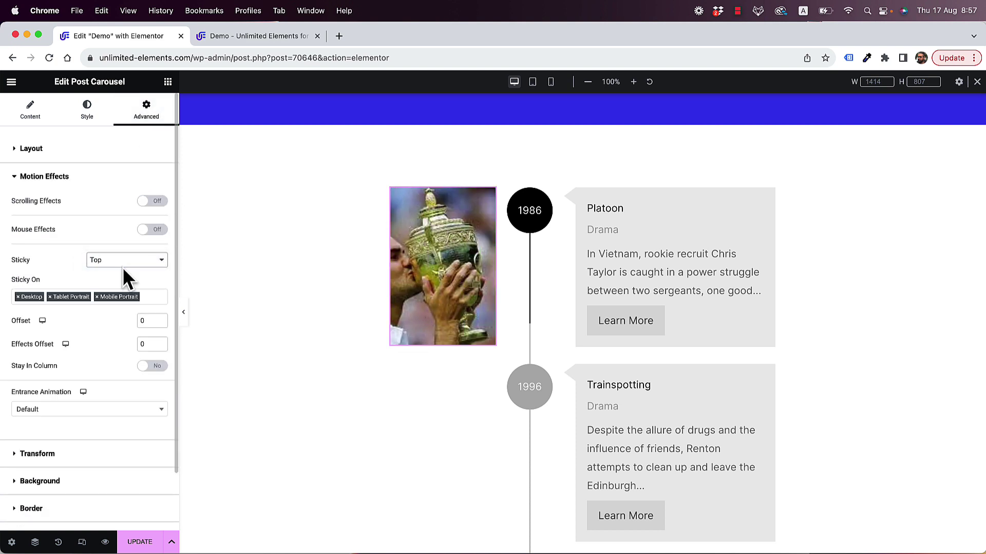
pyautogui.scroll(-1, 515, 277)
pyautogui.scroll(-5, 516, 276)
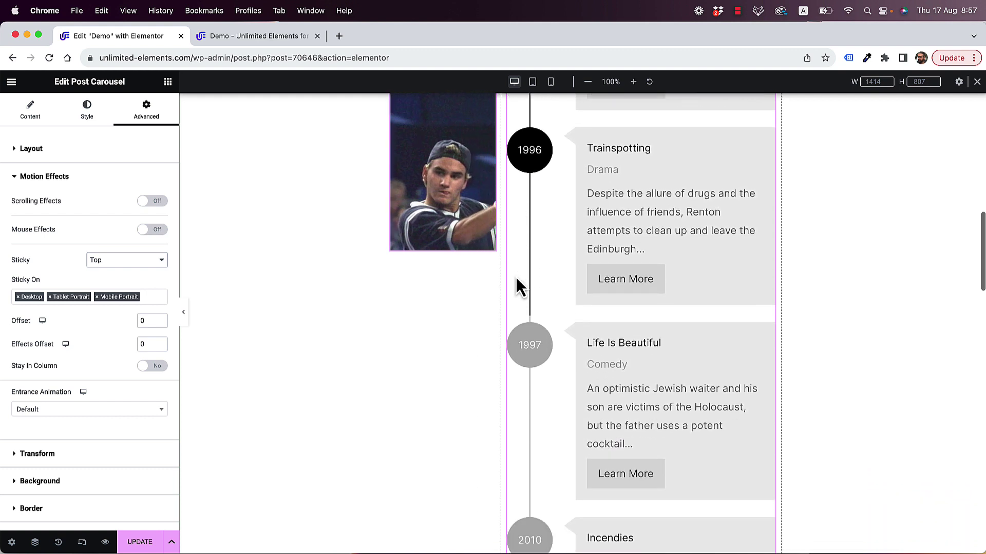
# - Set the carousel's sticky offset to 20 and check how it follows the timeline in the preview
pyautogui.scroll(6, 515, 276)
pyautogui.scroll(1, 515, 276)
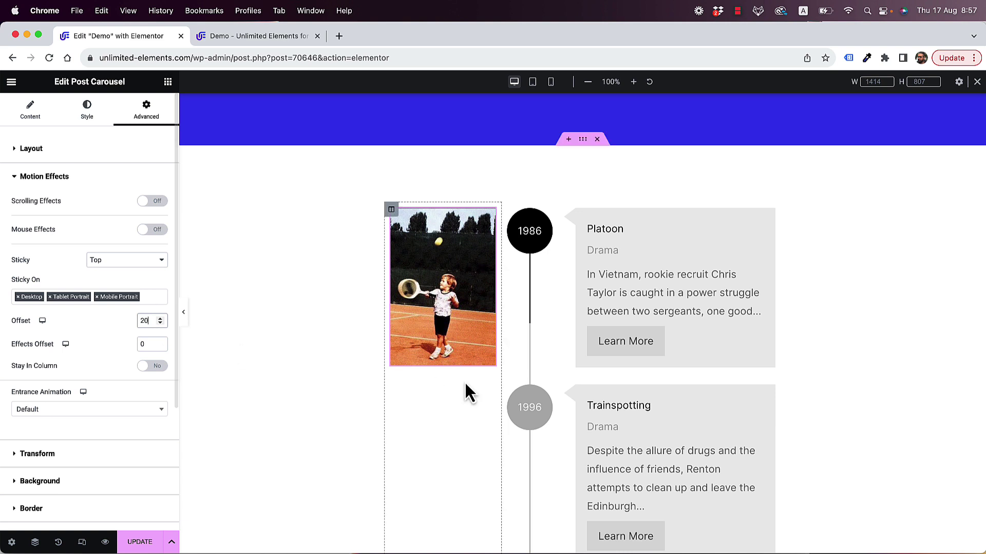
pyautogui.scroll(-5, 618, 293)
pyautogui.scroll(-3, 617, 298)
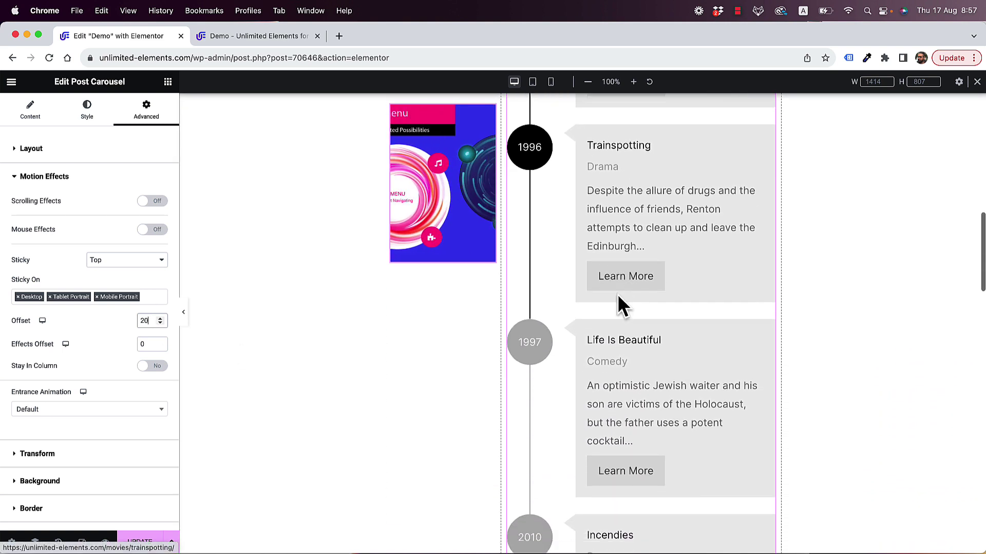
pyautogui.scroll(4, 618, 293)
pyautogui.scroll(-3, 618, 293)
pyautogui.scroll(-1, 617, 293)
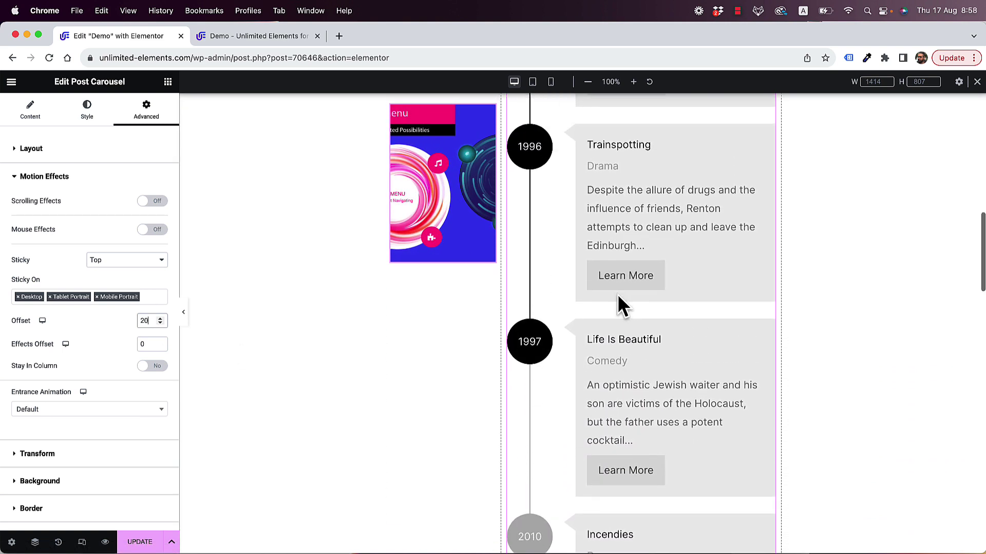
pyautogui.scroll(8, 617, 294)
pyautogui.scroll(-2, 617, 293)
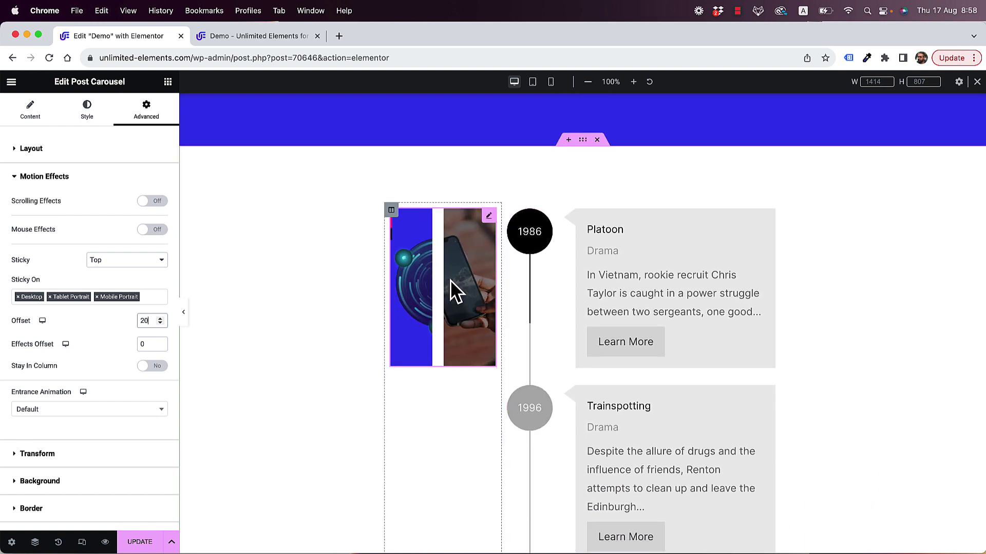
# - Turn off autoplay in the post carousel's general settings
pyautogui.click(32, 113)
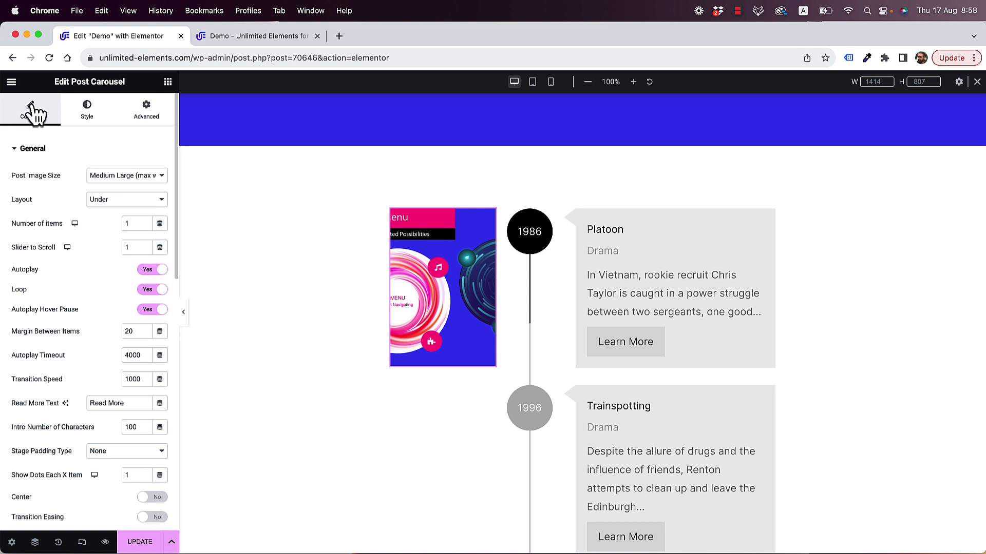
pyautogui.click(149, 272)
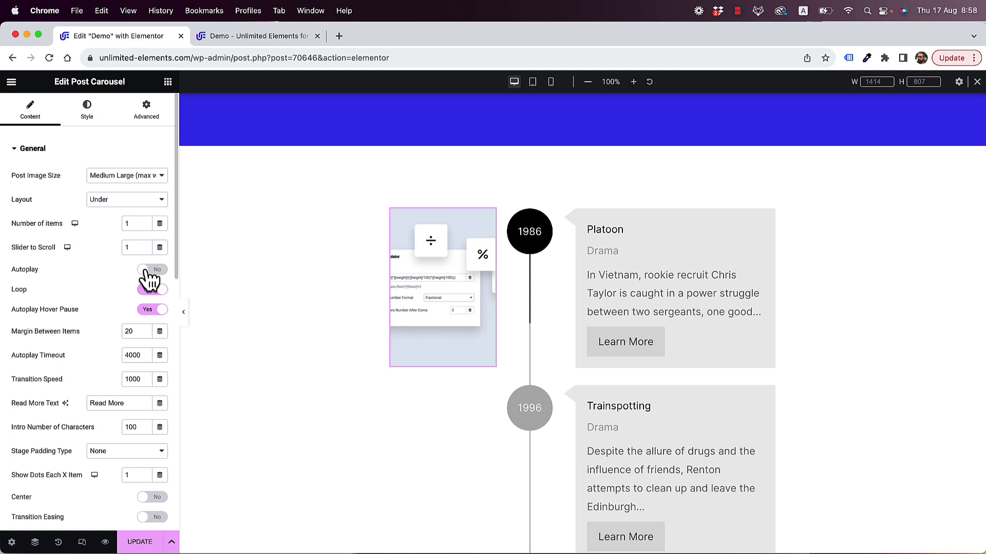
pyautogui.click(31, 148)
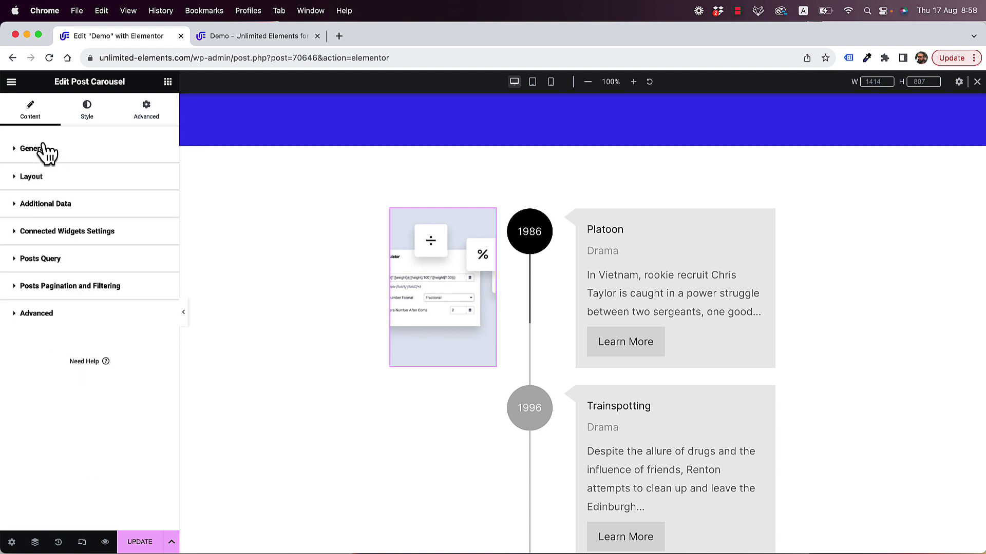
# - Set the post carousel's query to the Movie post type and check it beside the timeline in the preview
pyautogui.click(44, 263)
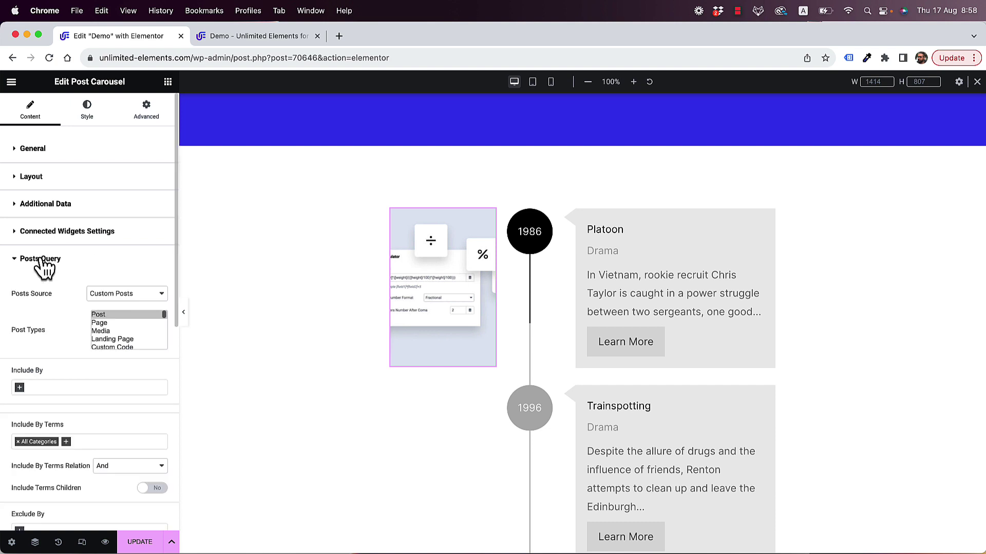
pyautogui.scroll(-5, 133, 325)
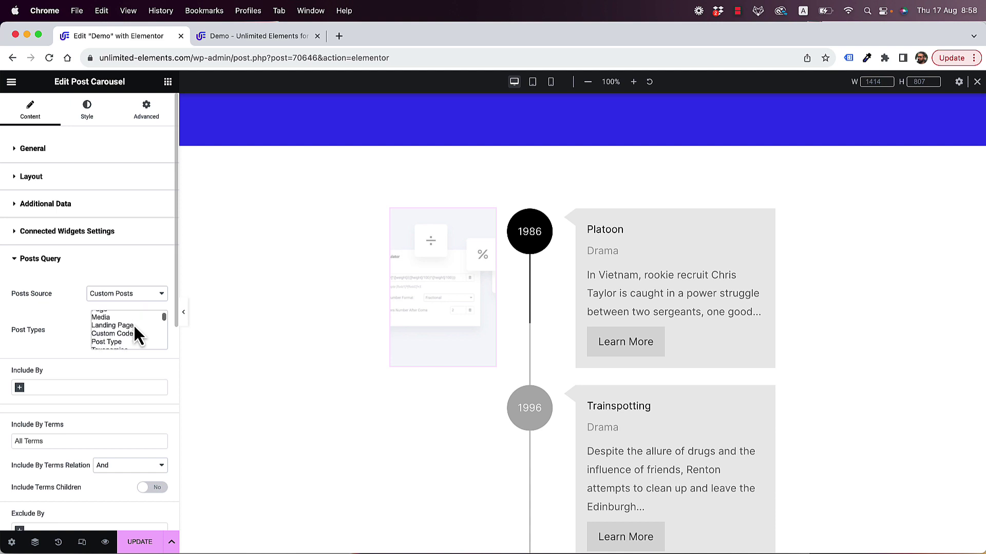
pyautogui.scroll(-4, 134, 324)
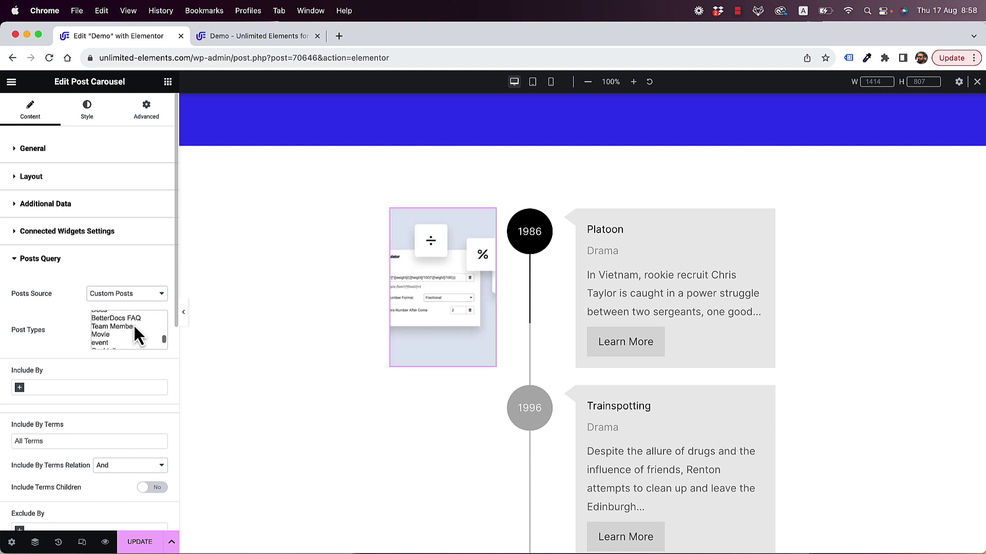
pyautogui.click(107, 332)
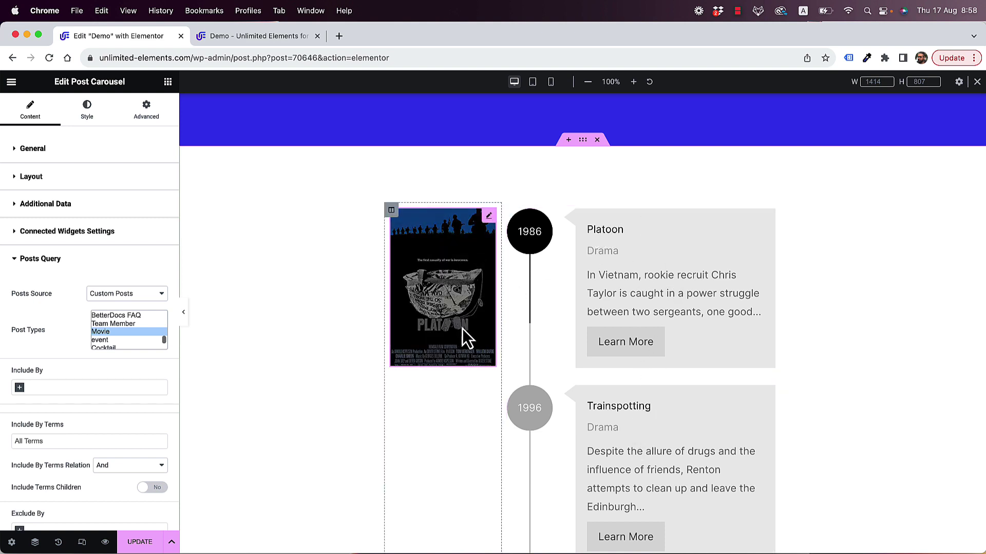
pyautogui.scroll(-2, 680, 283)
pyautogui.scroll(-5, 679, 275)
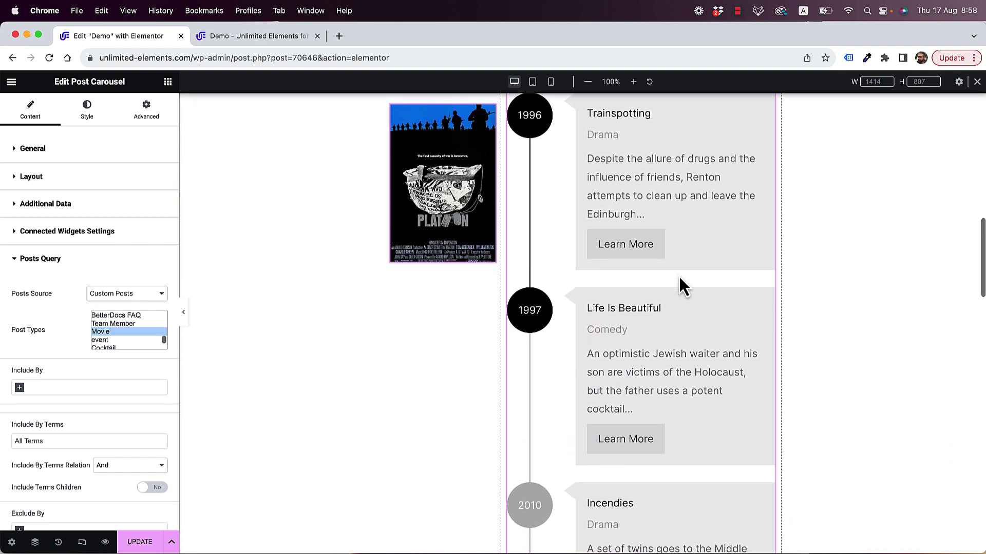
pyautogui.scroll(1, 679, 275)
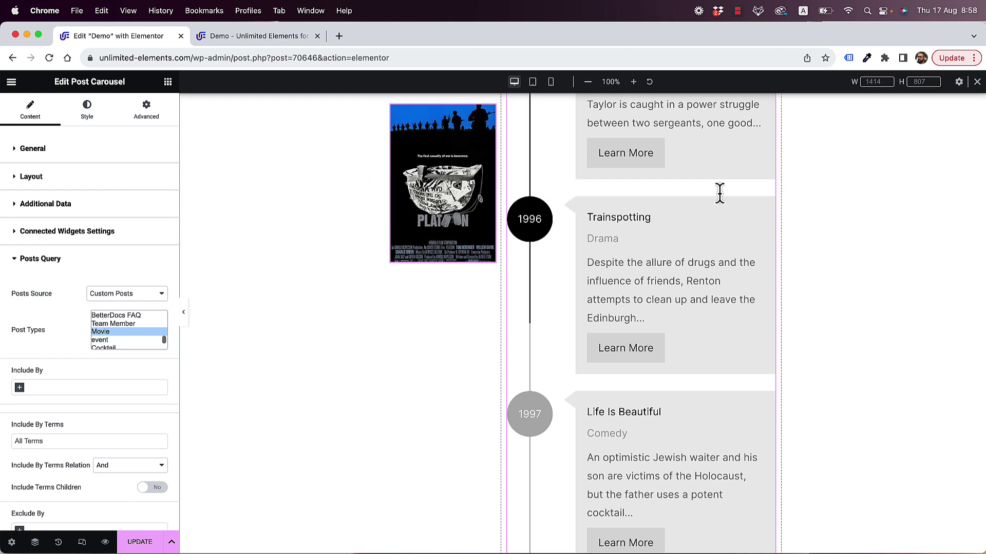
pyautogui.scroll(6, 719, 194)
pyautogui.scroll(-5, 719, 193)
pyautogui.scroll(-1, 720, 193)
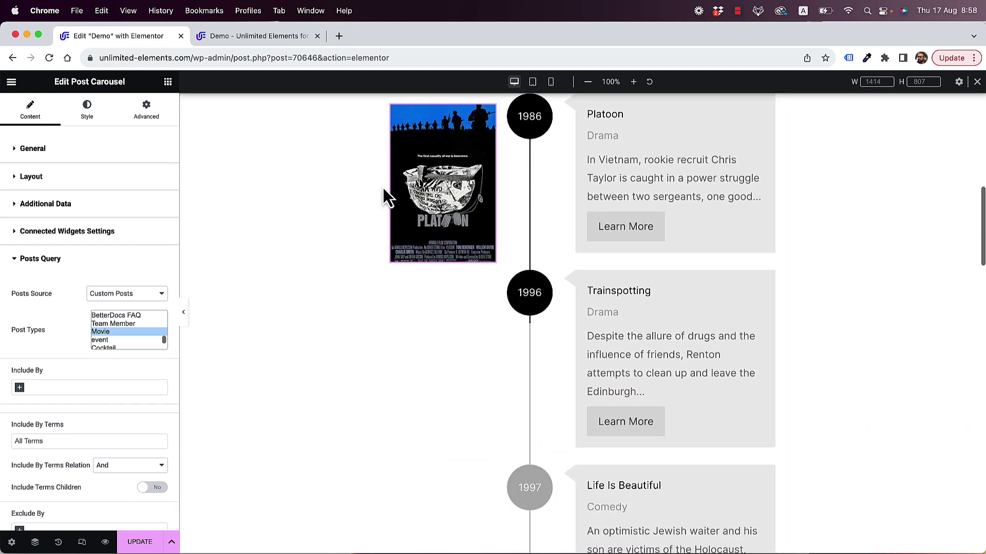
# - Enable sync on both the post carousel and the timeline with Sync Group 1 and check how the posters follow the timeline
pyautogui.click(51, 233)
pyautogui.click(152, 309)
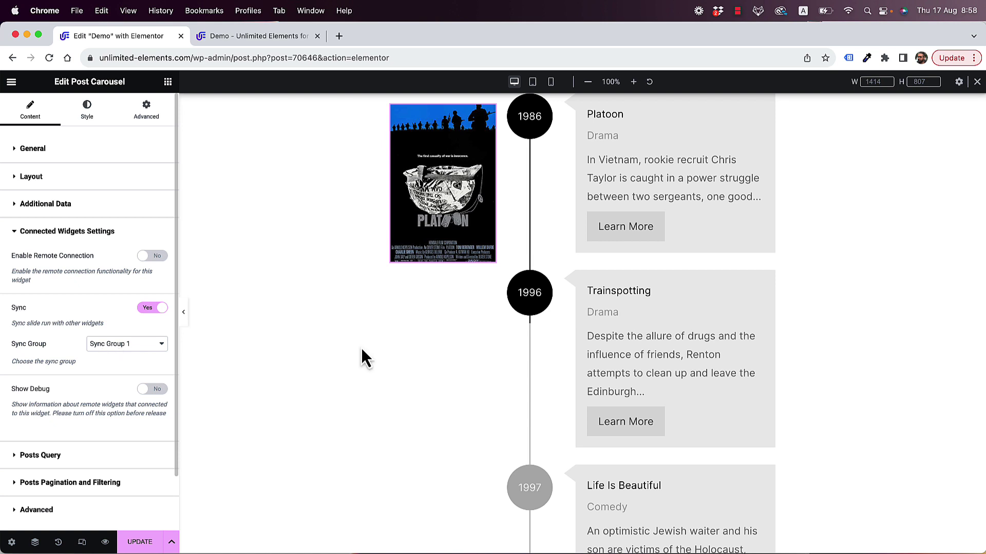
pyautogui.click(623, 176)
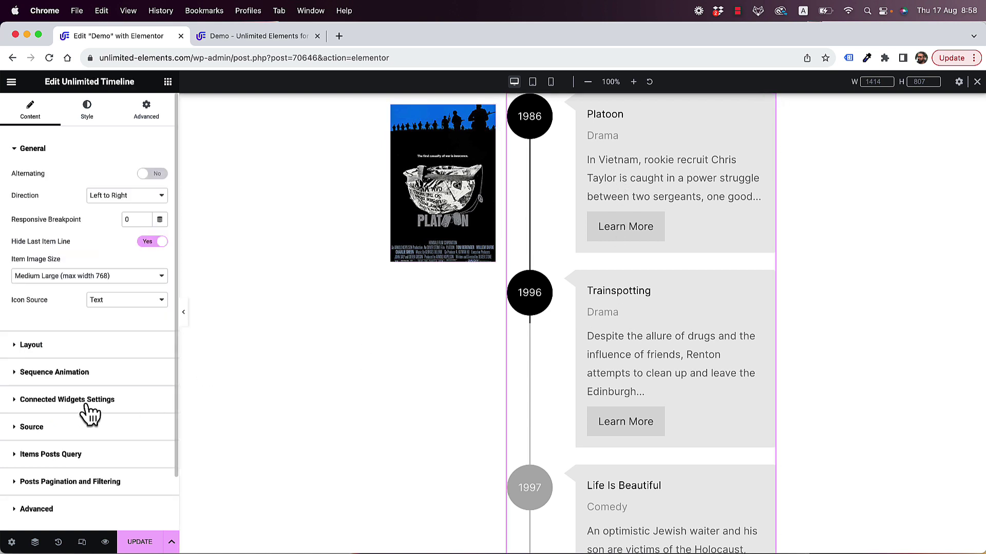
pyautogui.click(87, 400)
pyautogui.click(154, 309)
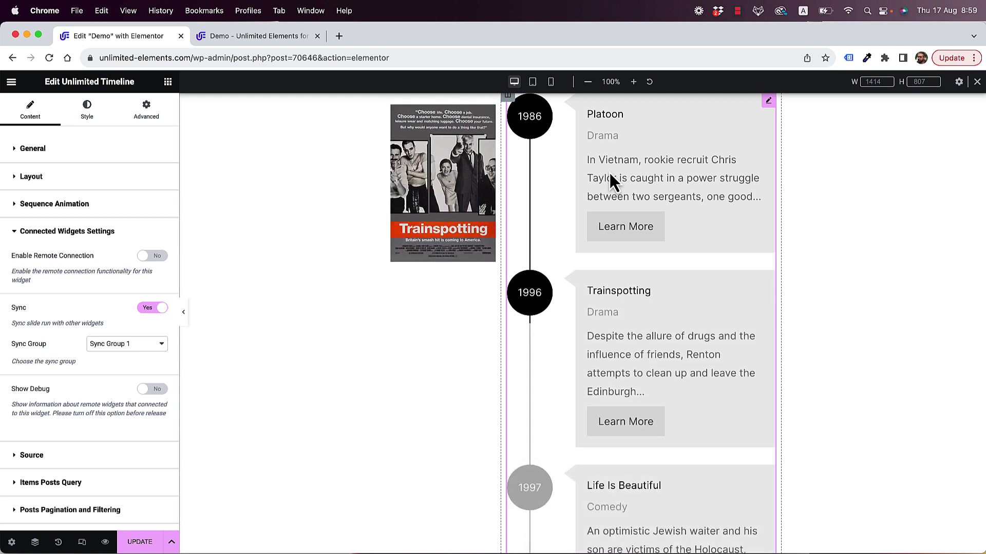
pyautogui.scroll(-2, 610, 176)
pyautogui.scroll(-5, 610, 177)
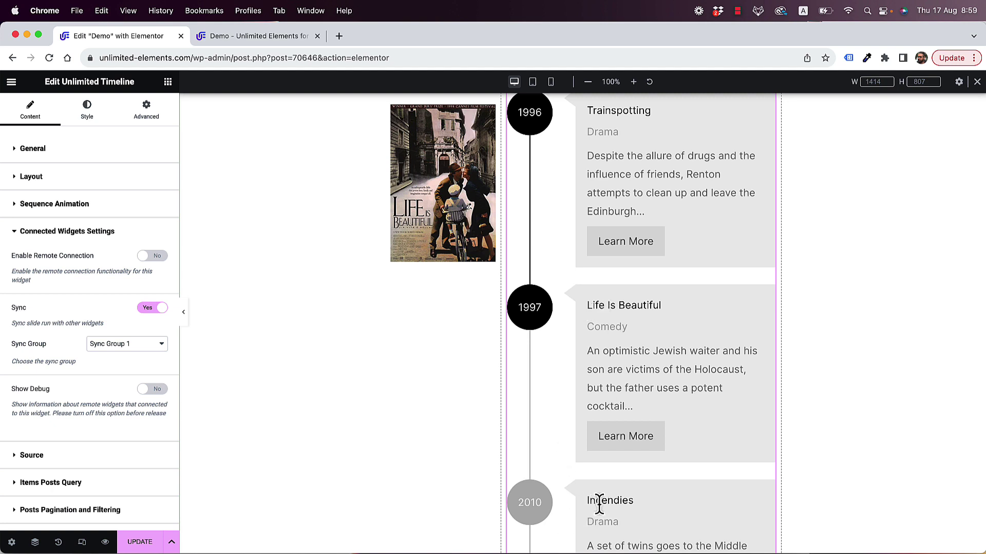
pyautogui.scroll(-9, 630, 431)
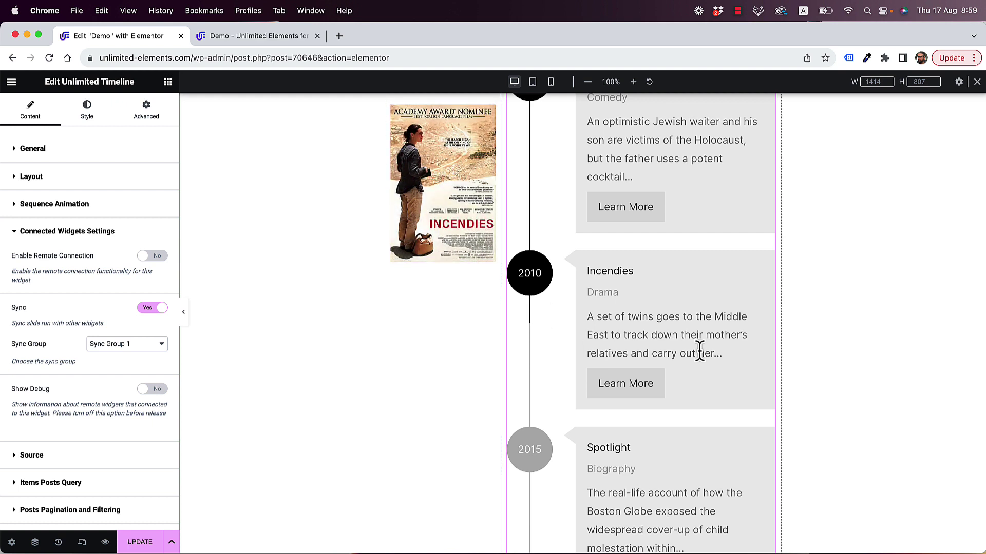
pyautogui.scroll(-8, 700, 351)
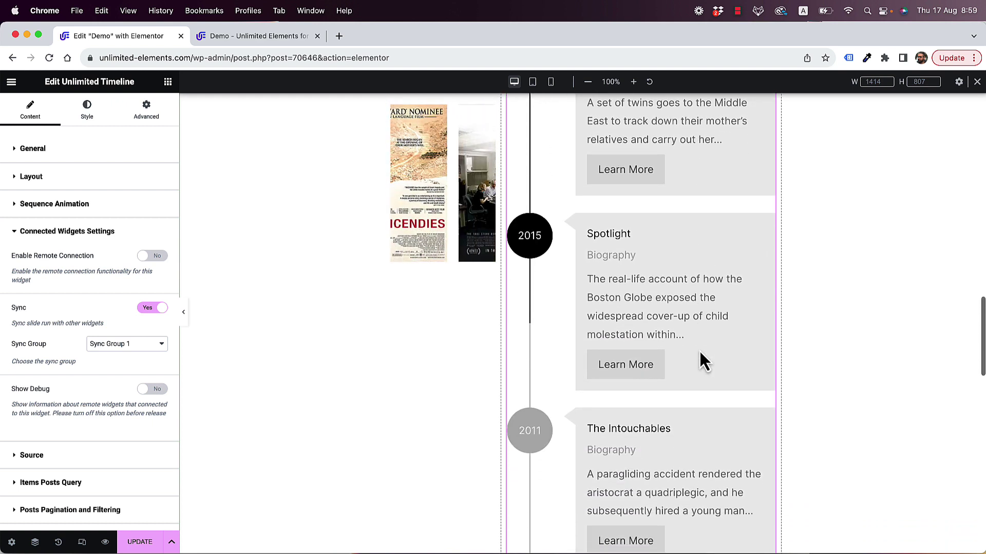
pyautogui.scroll(3, 699, 350)
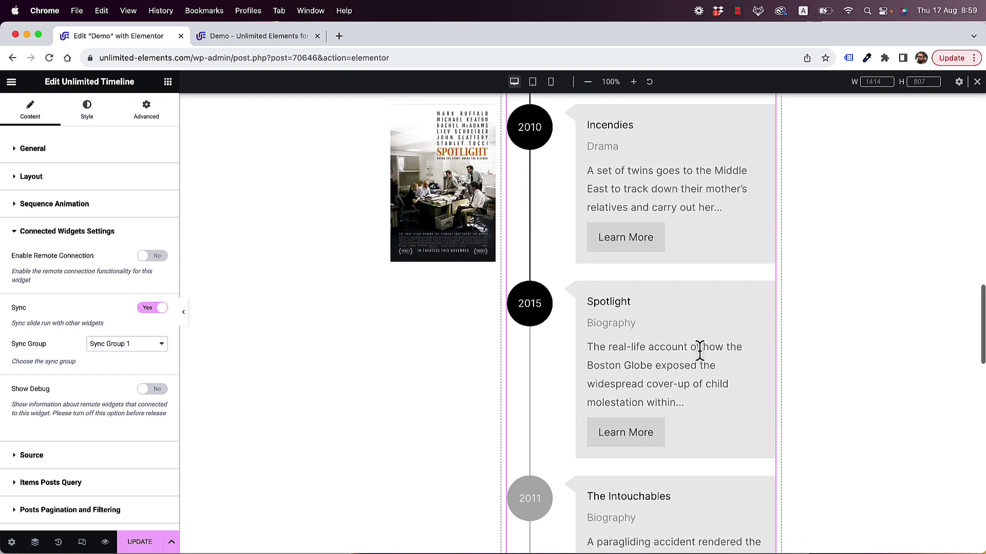
pyautogui.scroll(7, 638, 310)
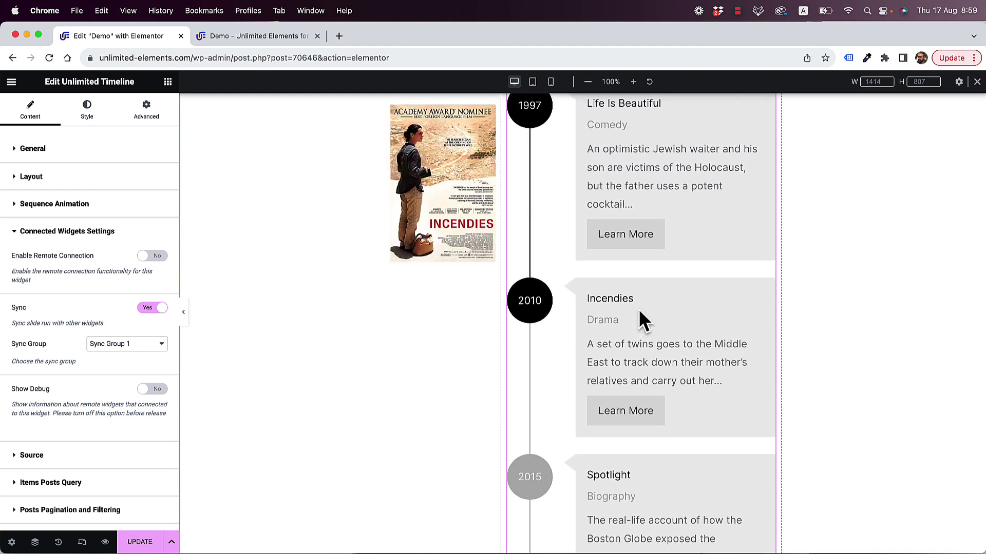
# - Set the timeline's active item pointer background color to #000000 and check it along the timeline
pyautogui.click(92, 110)
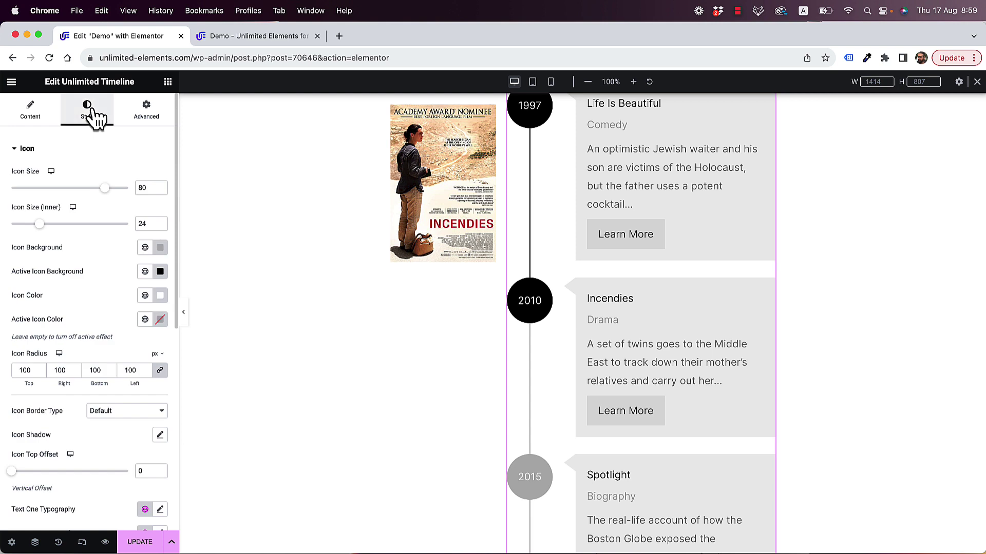
pyautogui.click(36, 154)
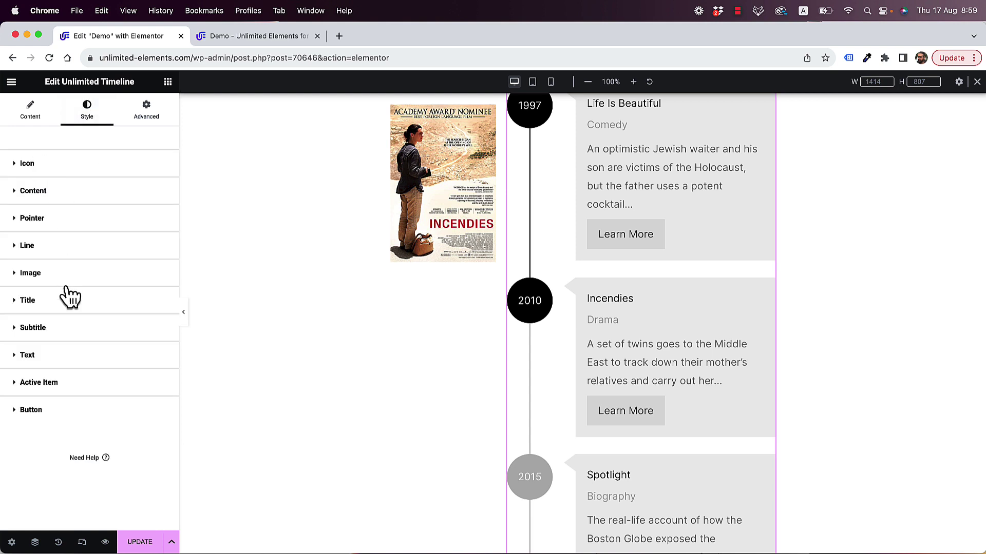
pyautogui.click(41, 384)
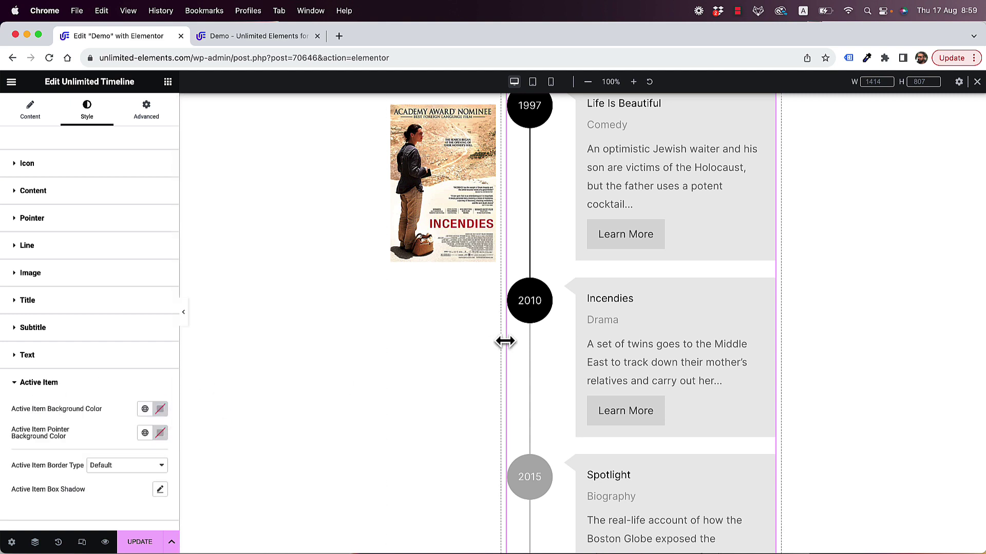
pyautogui.scroll(5, 505, 341)
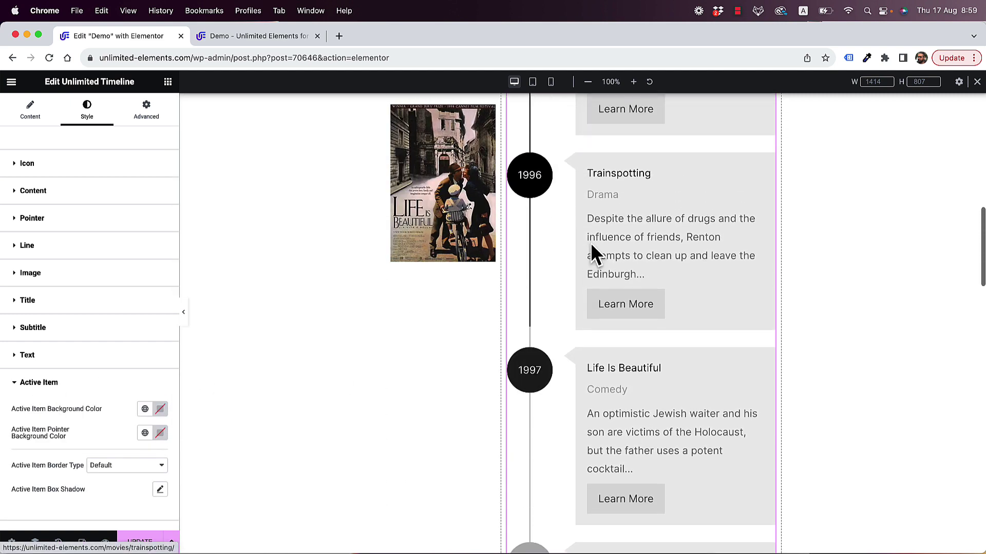
pyautogui.scroll(-3, 590, 252)
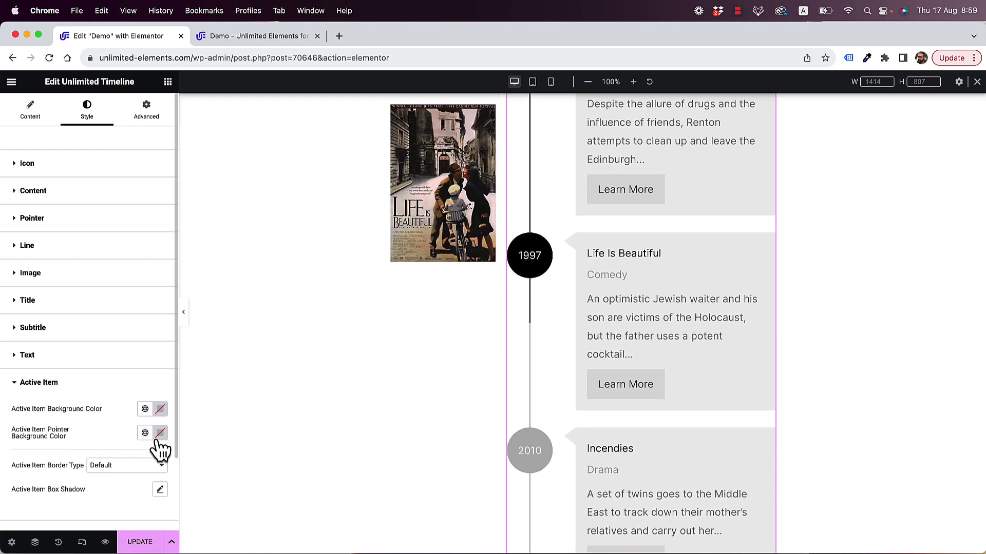
pyautogui.click(161, 433)
pyautogui.moveTo(149, 348); pyautogui.dragTo(187, 343)
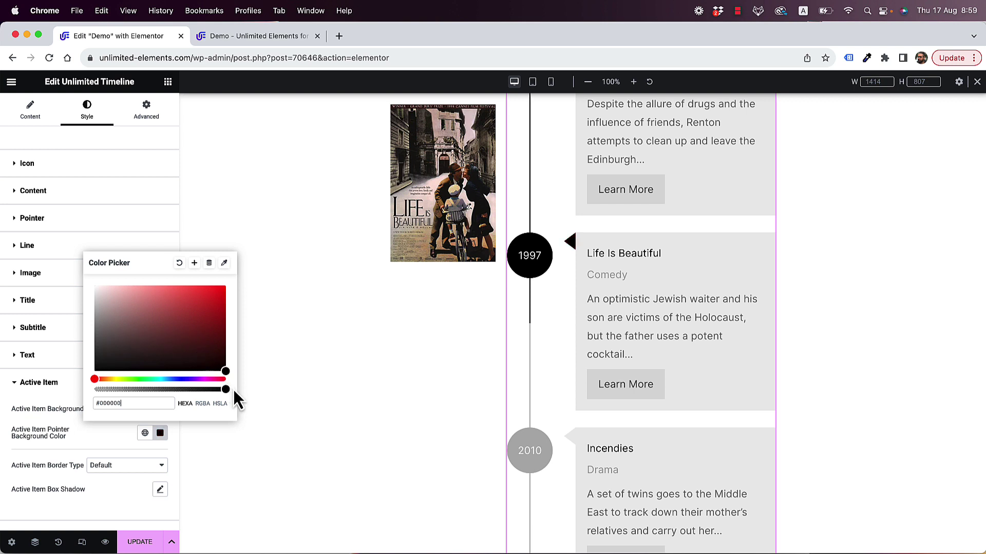
pyautogui.scroll(-4, 607, 319)
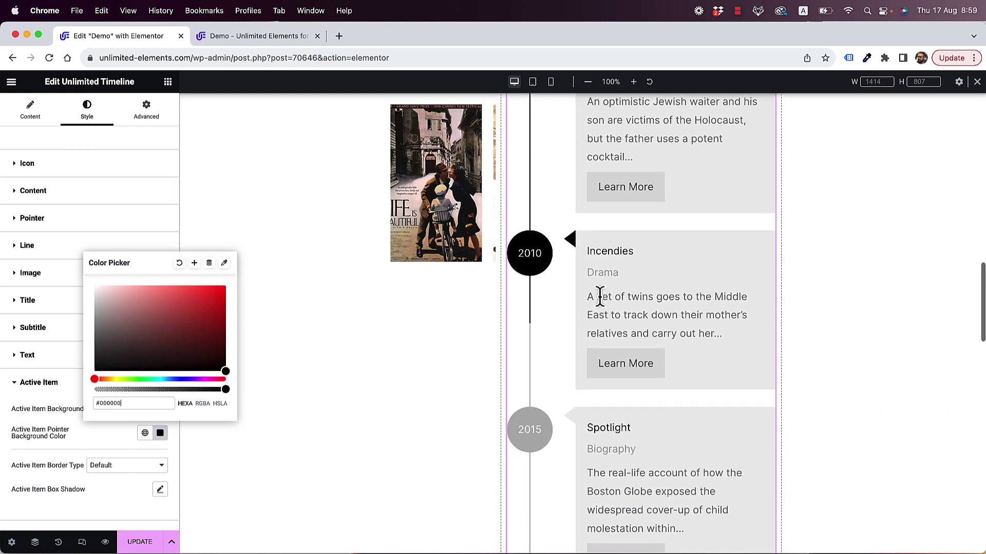
pyautogui.scroll(-3, 597, 248)
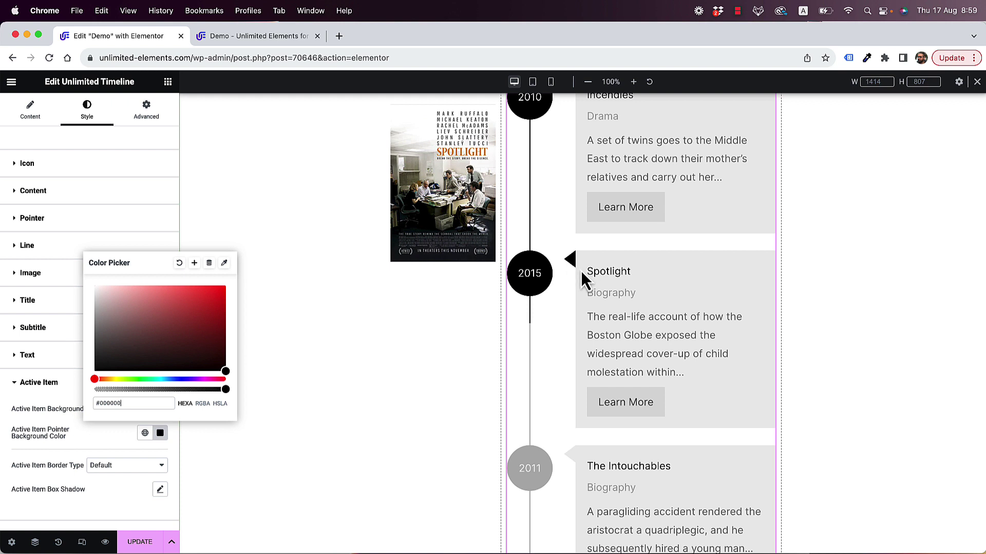
# - Give the timeline's active item a solid border with a left width of 5 px and check it in the preview
pyautogui.click(103, 493)
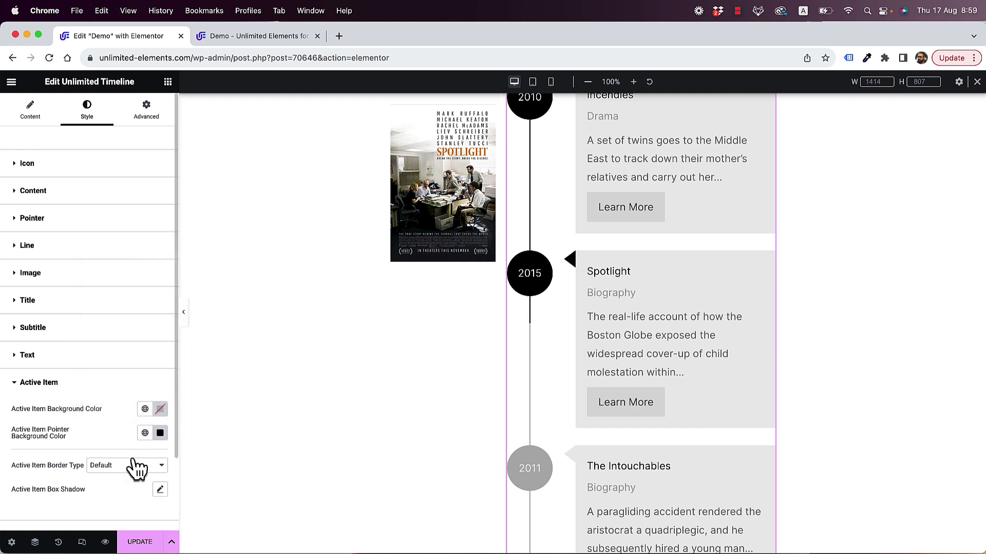
pyautogui.click(132, 466)
pyautogui.click(123, 489)
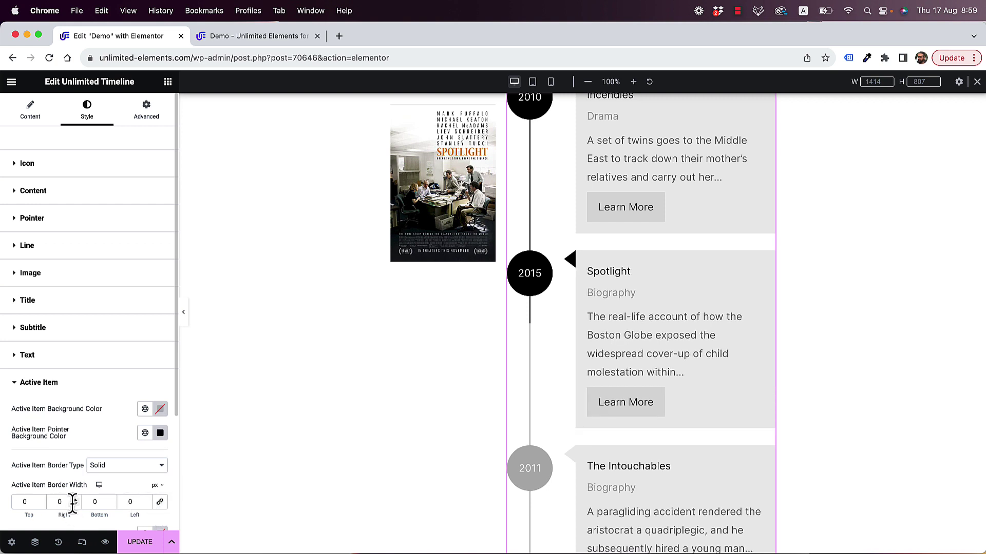
pyautogui.write('5')
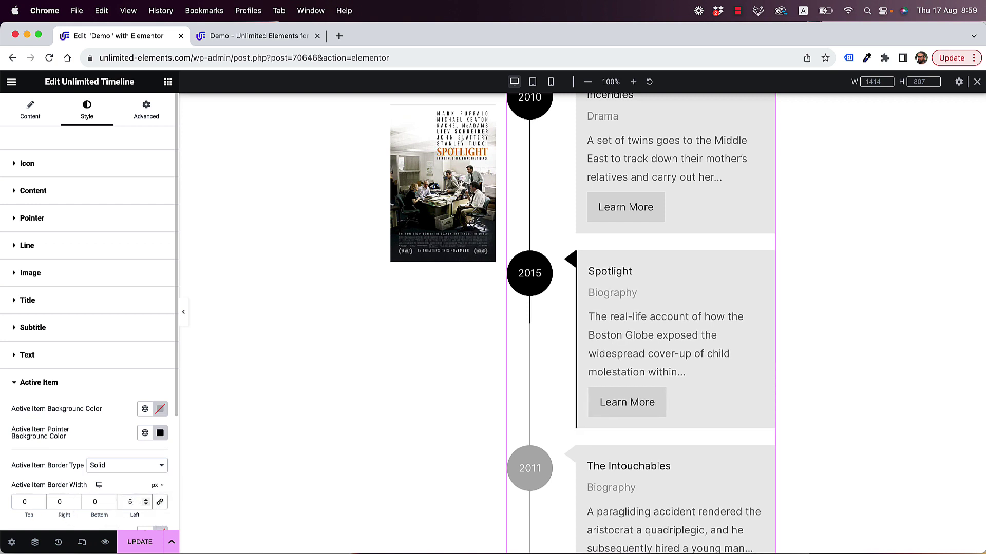
pyautogui.scroll(-2, 137, 497)
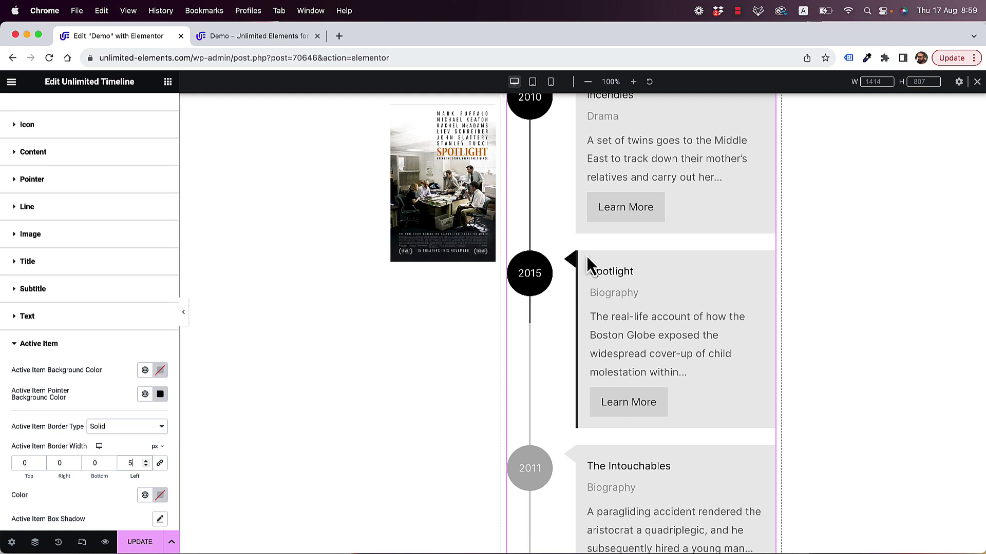
pyautogui.scroll(-4, 586, 257)
pyautogui.scroll(-4, 585, 256)
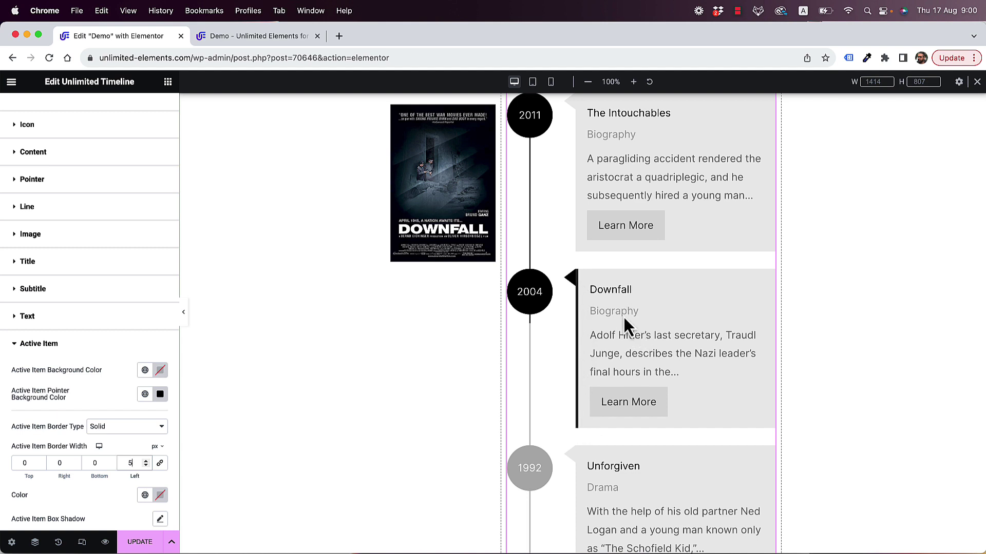
# - Apply the Secondary global font to the timeline's title typography and check the titles down to the end of the timeline
pyautogui.scroll(2, 78, 261)
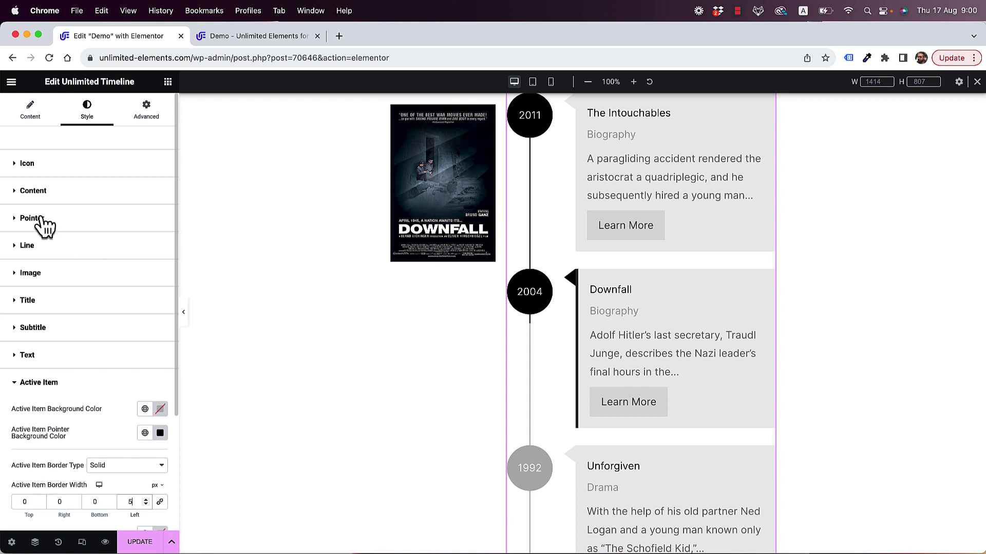
pyautogui.click(35, 303)
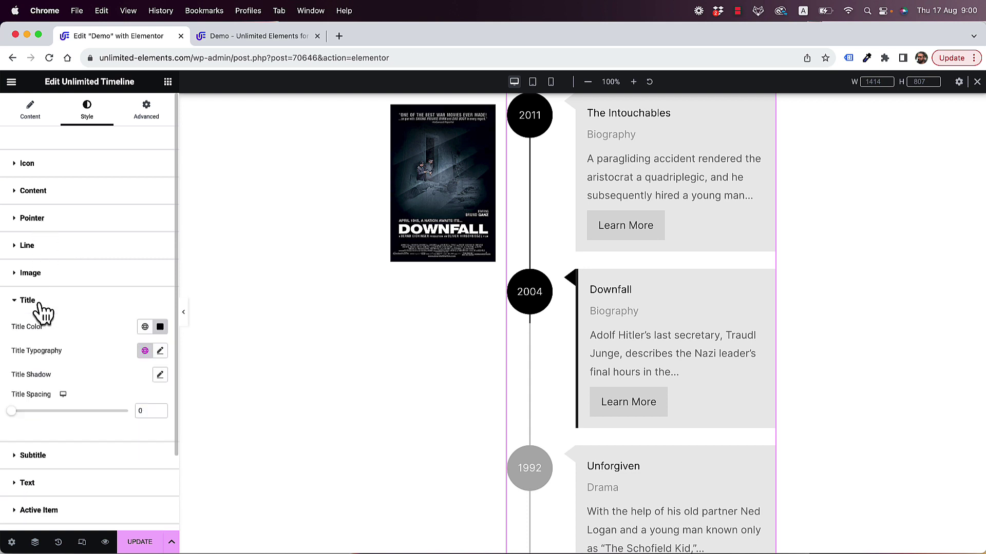
pyautogui.click(145, 353)
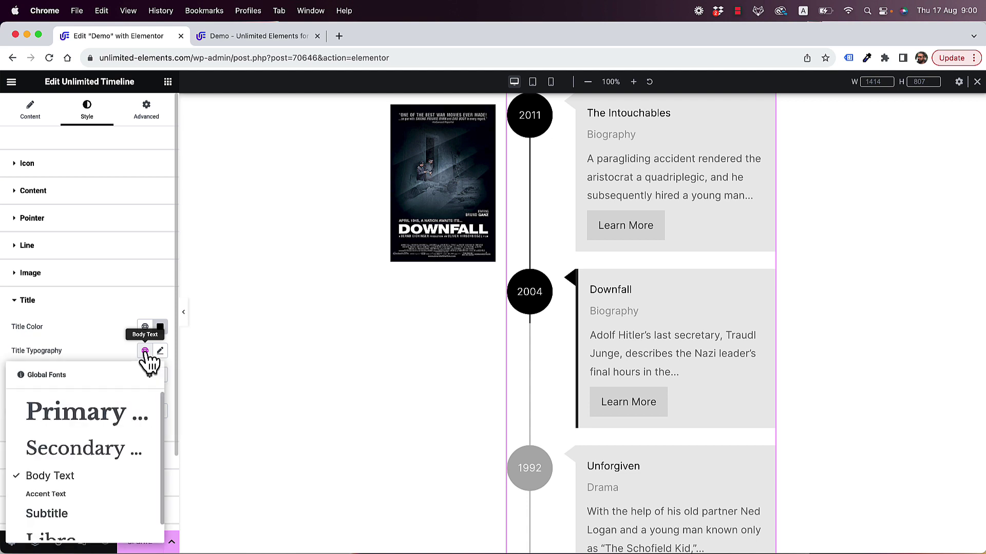
pyautogui.click(101, 452)
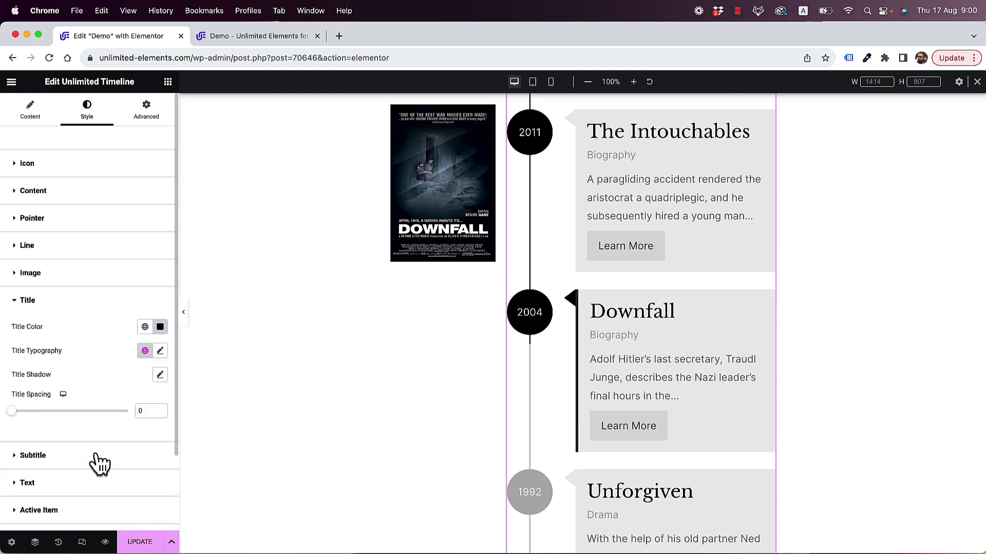
pyautogui.scroll(-5, 601, 154)
pyautogui.scroll(-10, 601, 157)
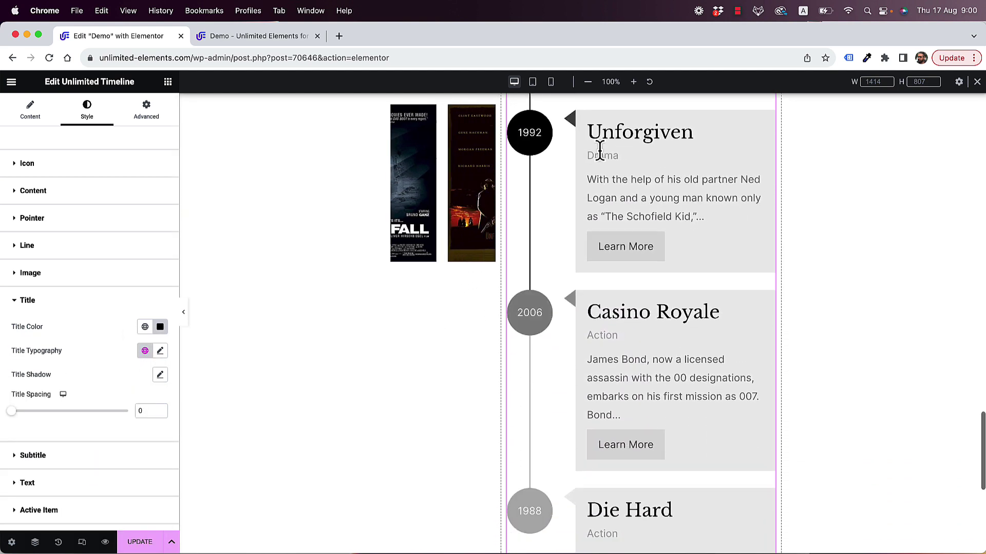
pyautogui.scroll(5, 599, 151)
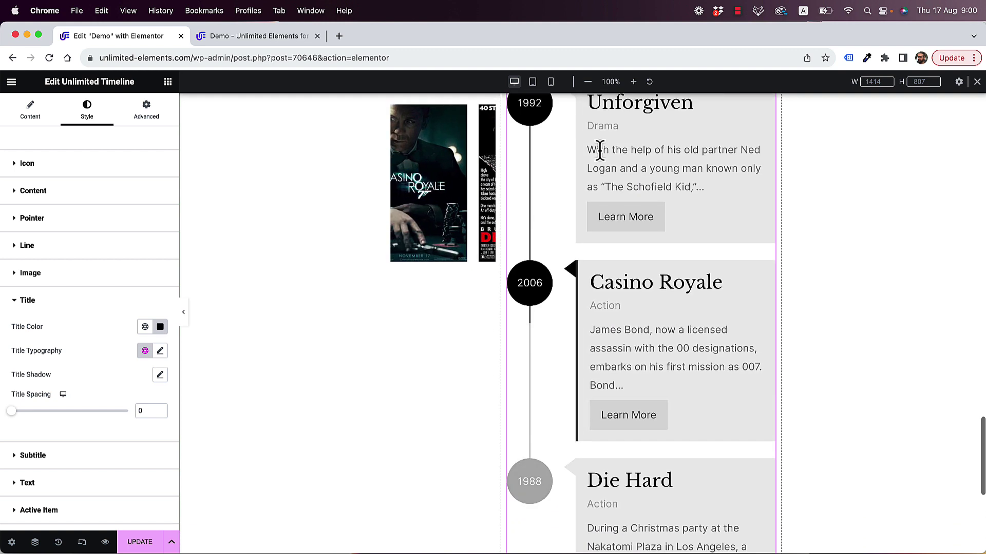
pyautogui.scroll(-5, 600, 156)
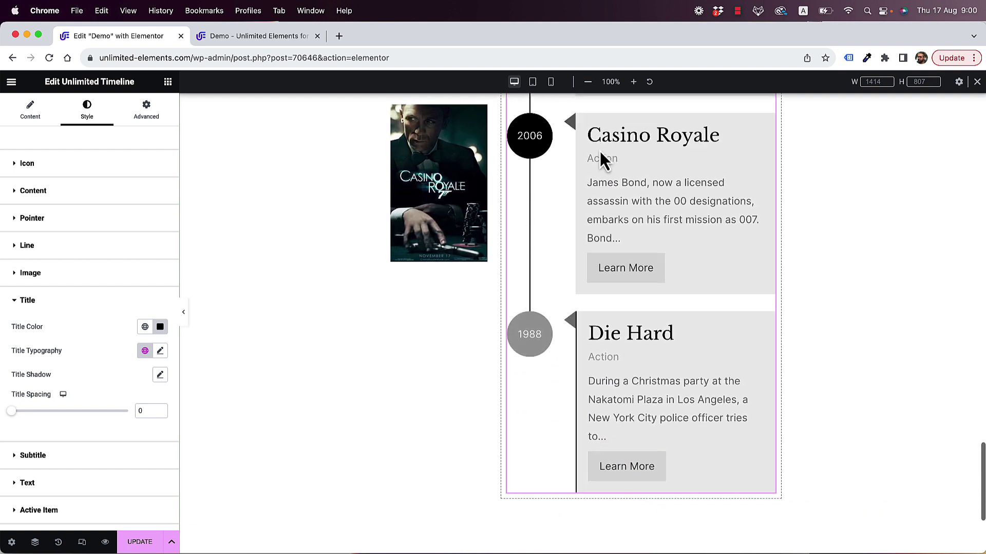
# - Set the text color of the timeline's item descriptions to black
pyautogui.click(32, 484)
pyautogui.click(160, 383)
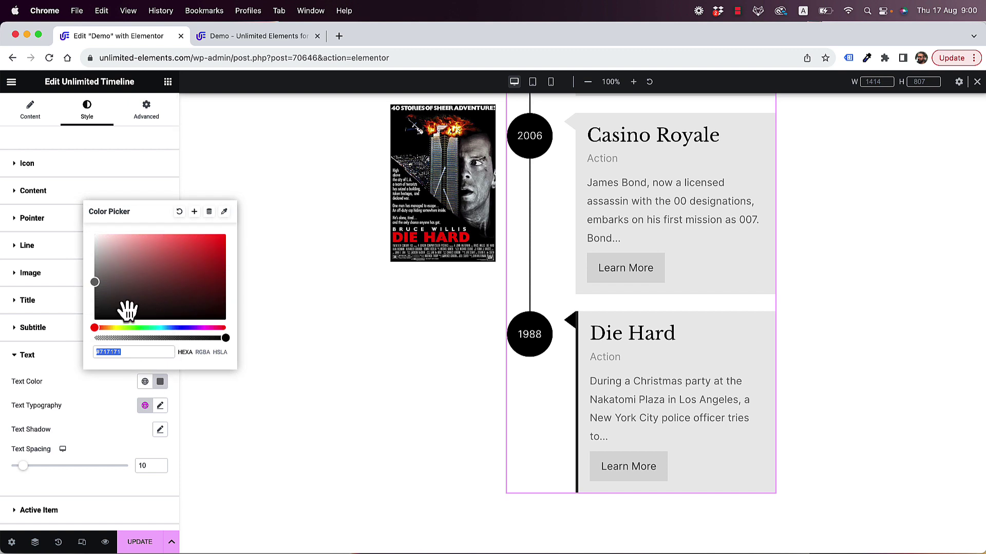
pyautogui.moveTo(127, 308); pyautogui.dragTo(103, 326)
pyautogui.click(61, 355)
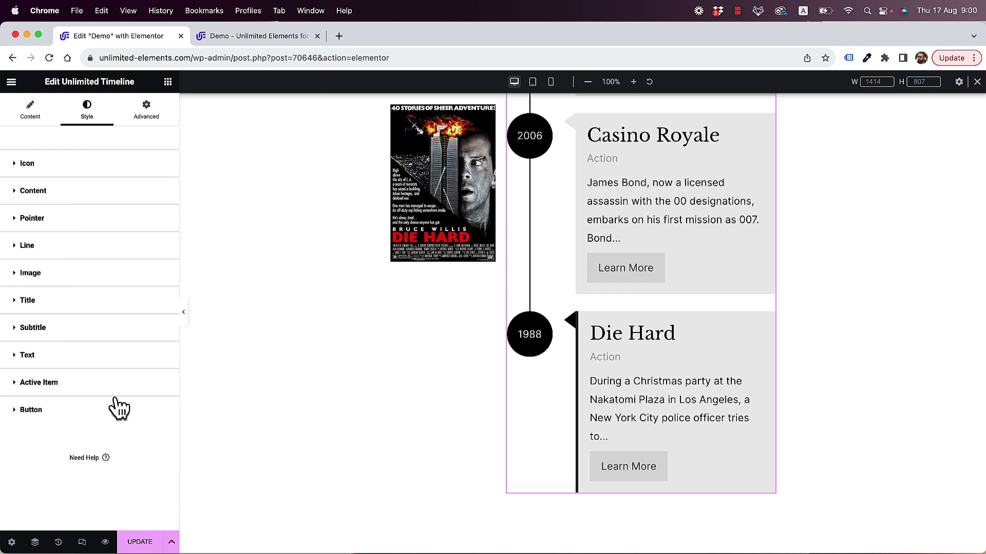
# - Set the timeline's text typography size to 15 px and check the item descriptions along the timeline
pyautogui.click(50, 360)
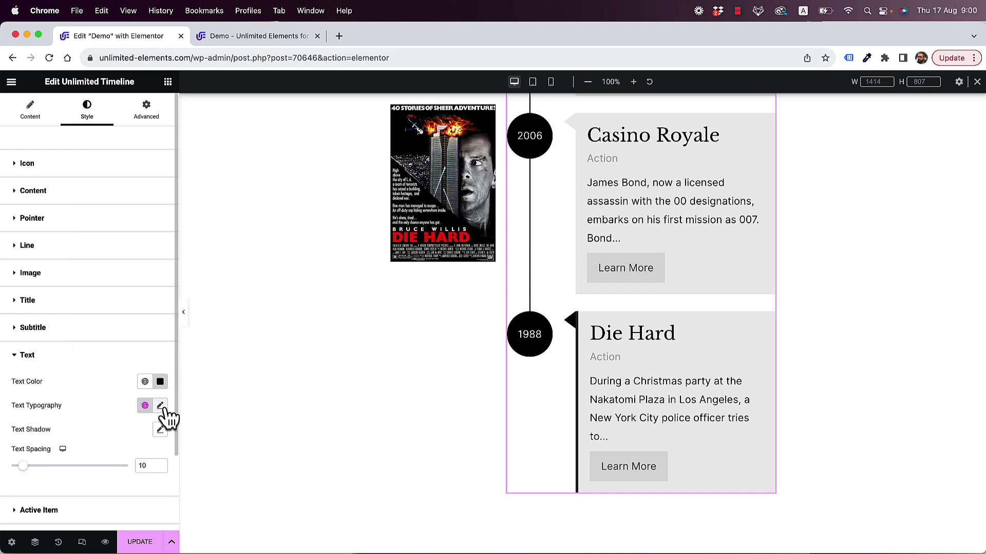
pyautogui.click(160, 406)
pyautogui.press('Down')
pyautogui.press('Down')
pyautogui.press('Down')
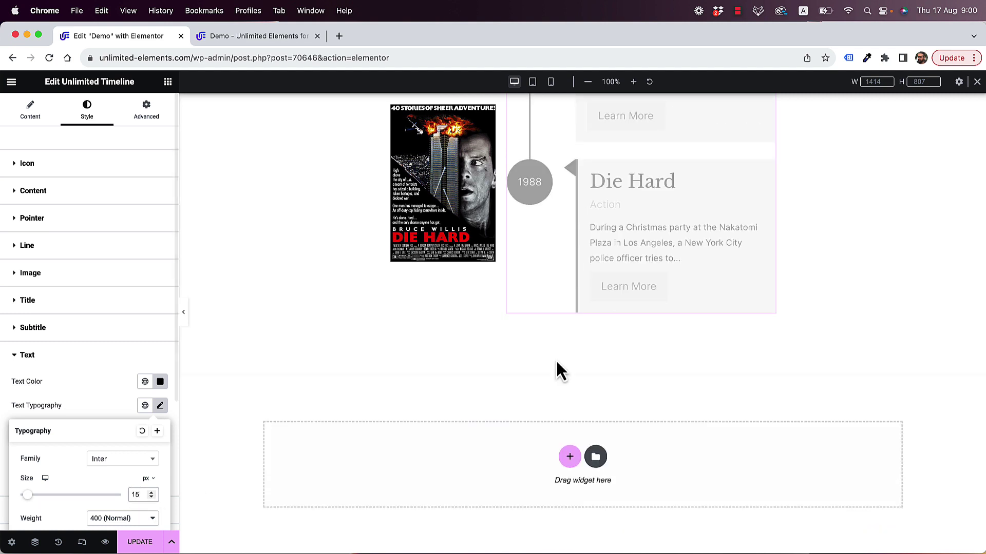
pyautogui.scroll(10, 556, 359)
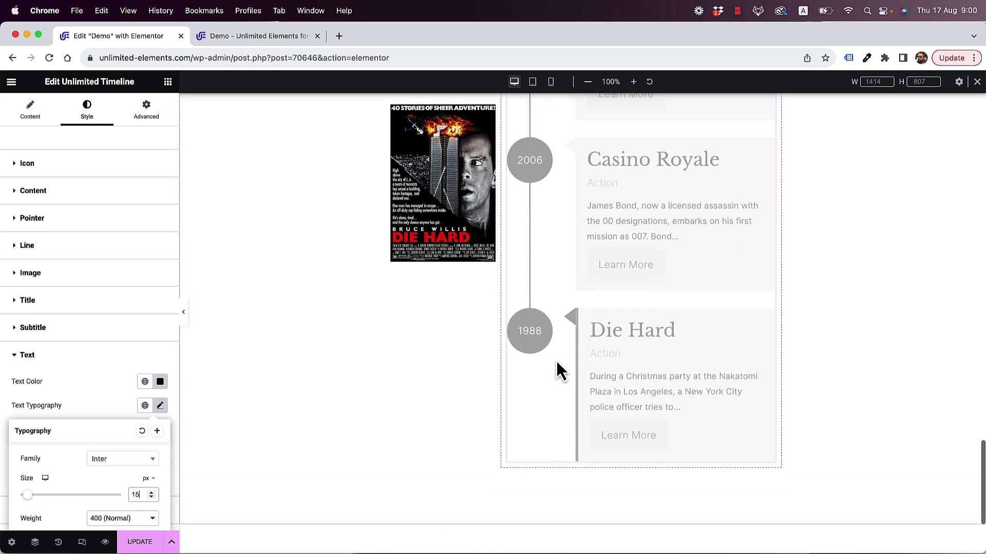
pyautogui.scroll(15, 673, 297)
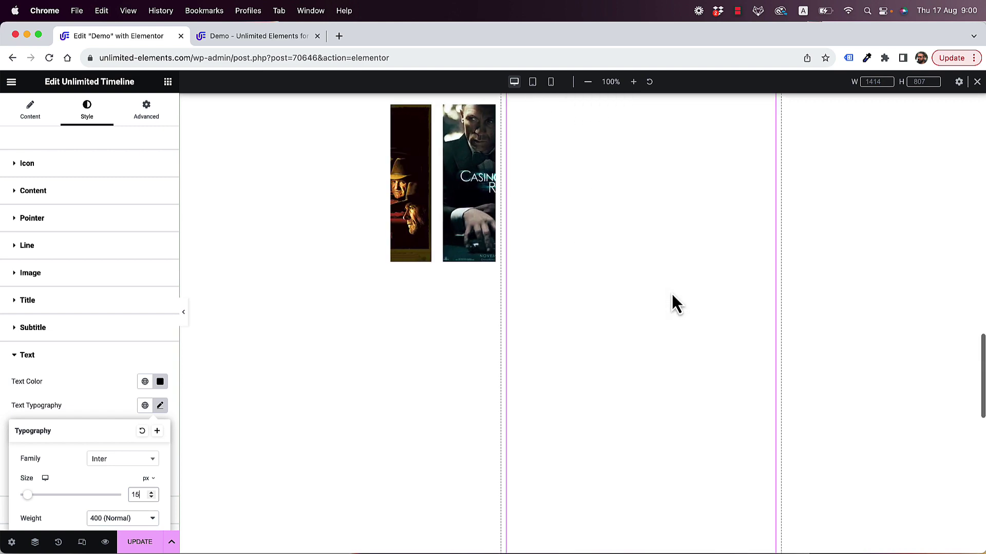
pyautogui.scroll(-12, 671, 294)
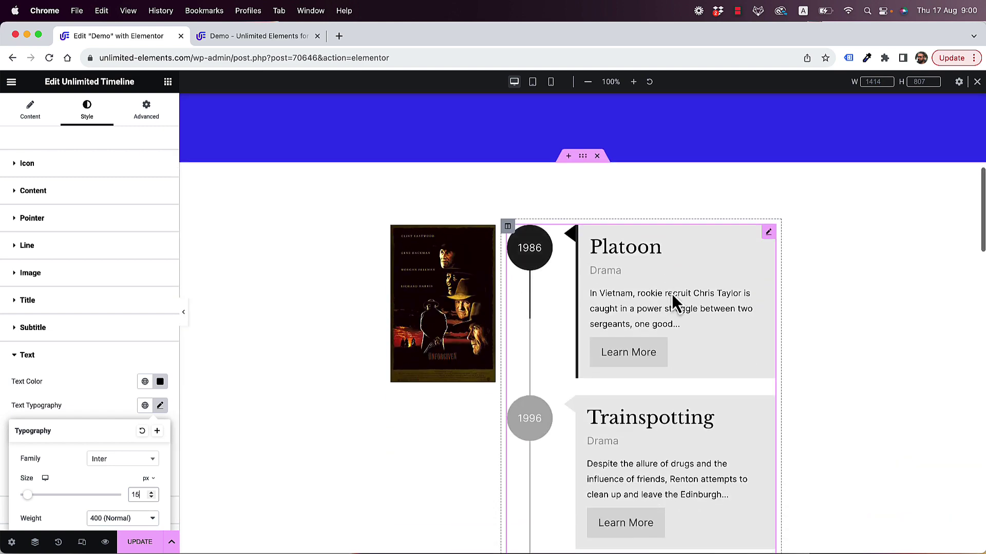
pyautogui.scroll(-3, 672, 296)
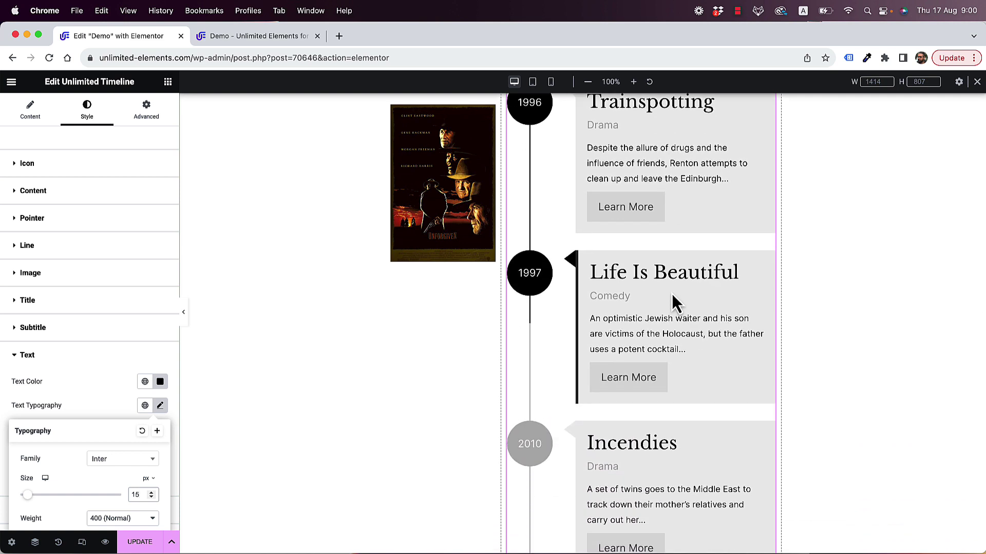
# - Set the timeline's pointer spacer to 19 and pointer vertical position to 28, and check the pointers beside the year icons
pyautogui.click(32, 219)
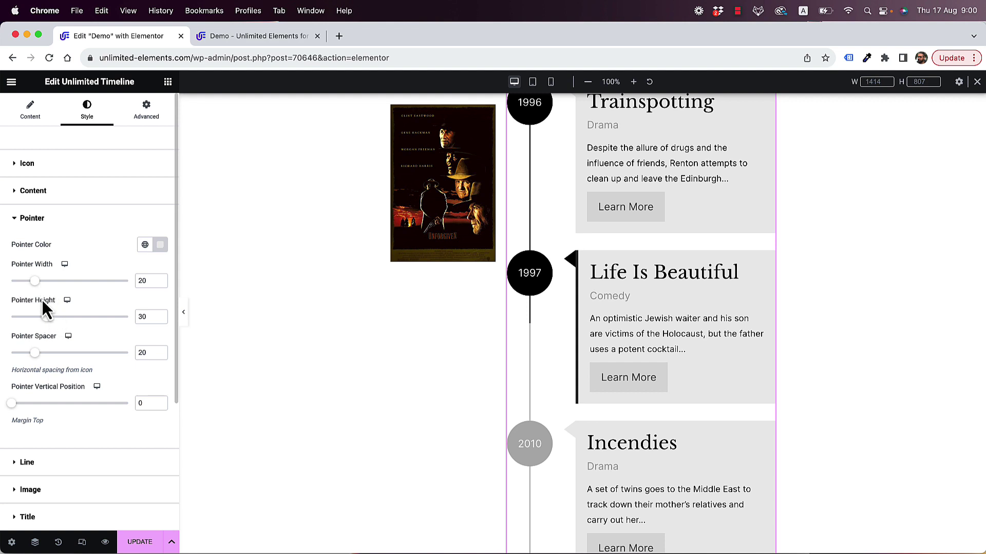
pyautogui.moveTo(35, 354); pyautogui.dragTo(33, 354)
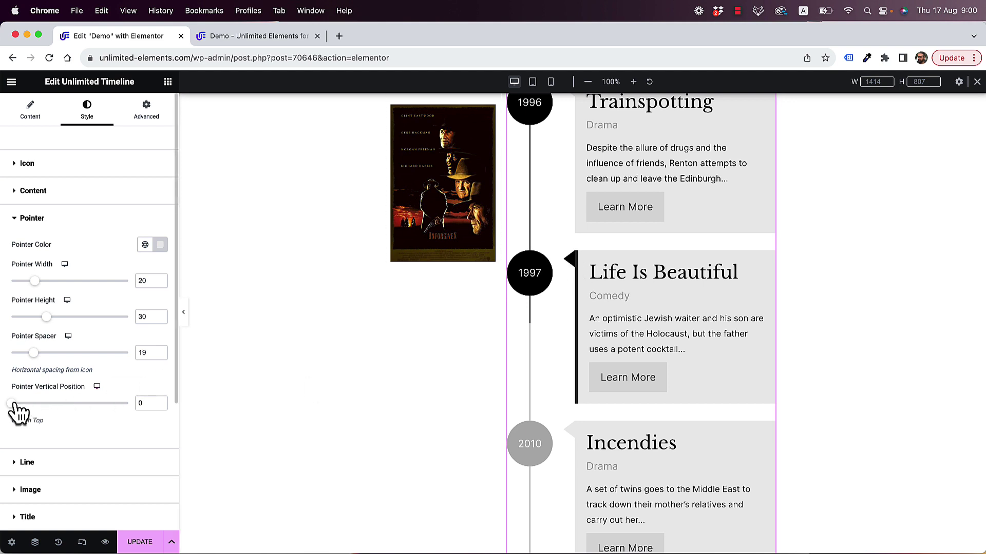
pyautogui.moveTo(13, 404); pyautogui.dragTo(47, 403)
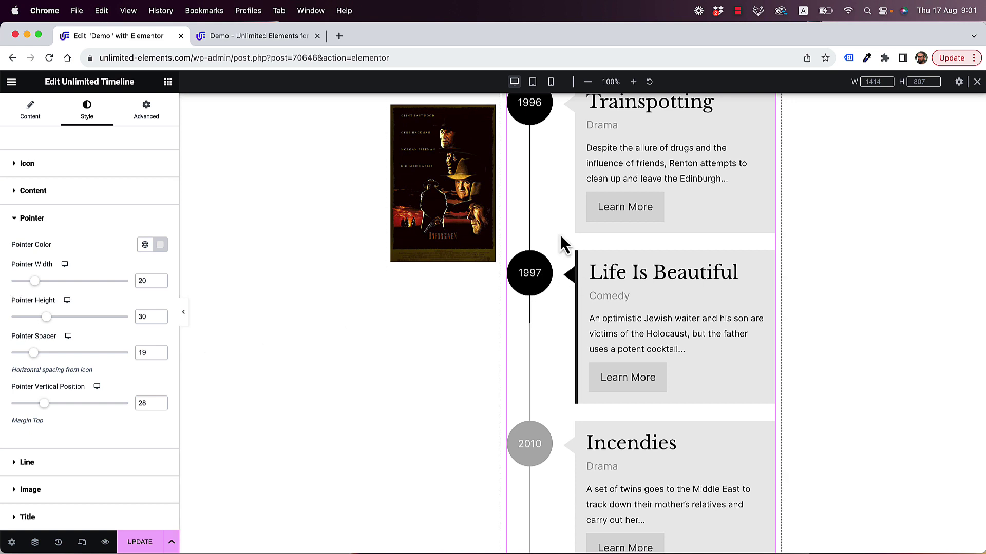
pyautogui.scroll(5, 562, 243)
pyautogui.scroll(2, 562, 243)
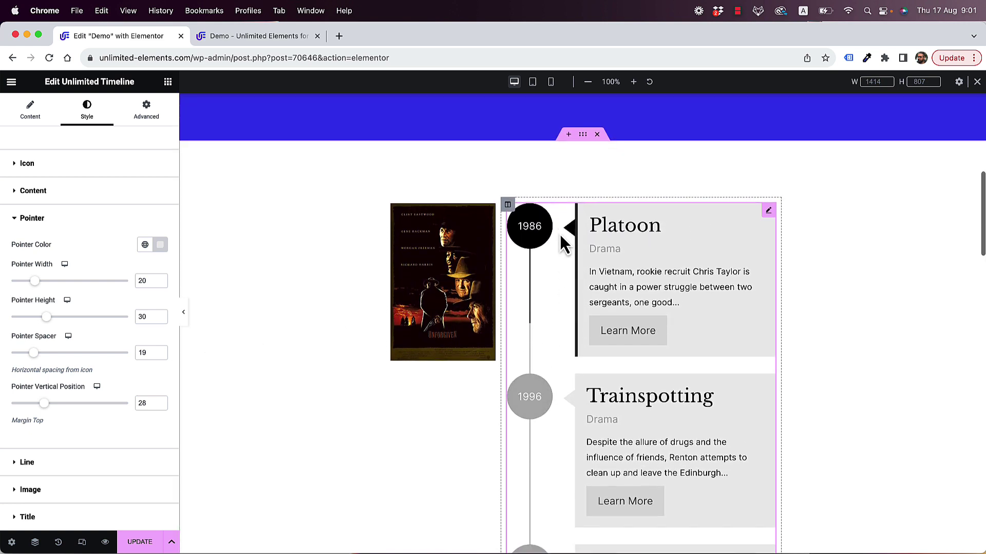
pyautogui.scroll(-5, 562, 243)
pyautogui.scroll(-1, 559, 233)
pyautogui.scroll(3, 559, 233)
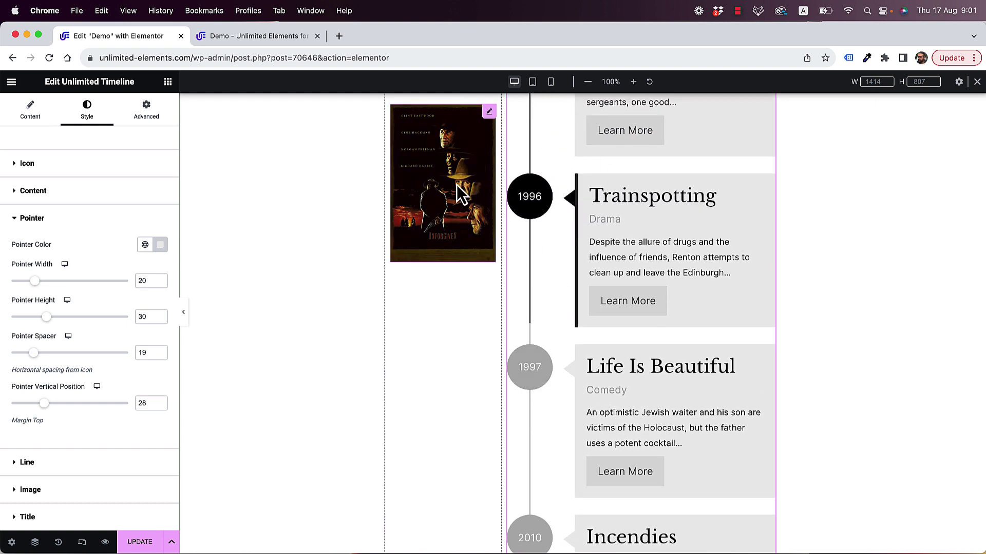
# - Save the page changes and view the timeline section on the Demo page's front-end preview
pyautogui.click(136, 543)
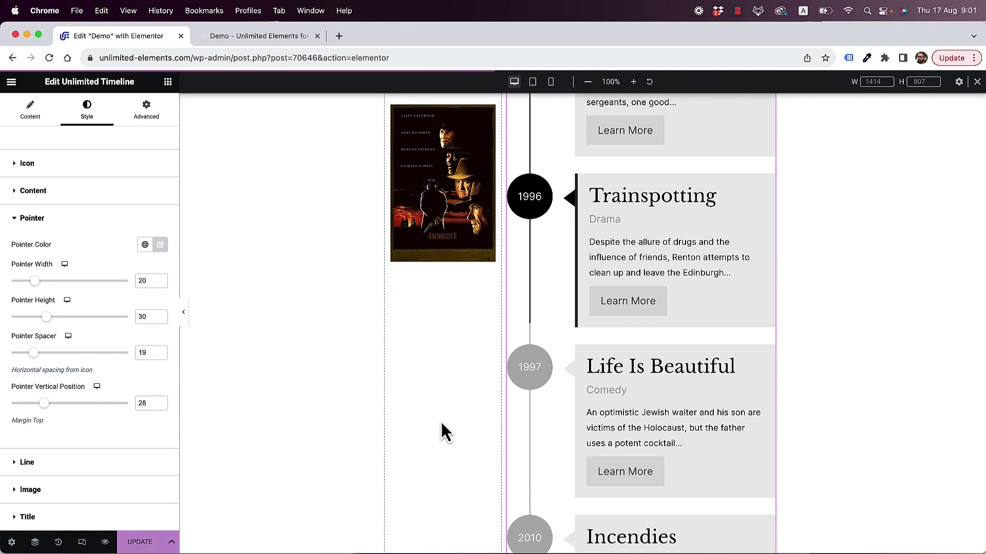
pyautogui.click(233, 38)
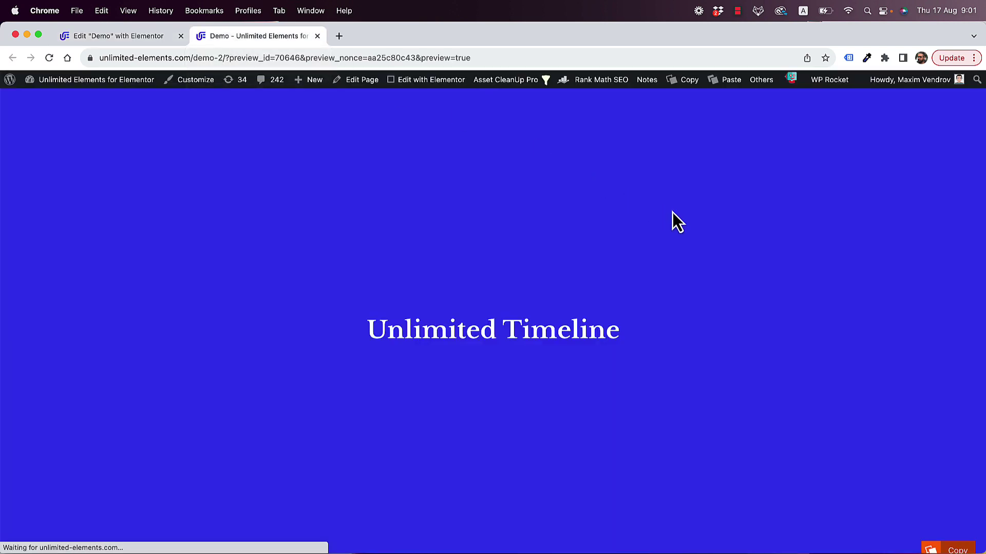
pyautogui.scroll(-8, 672, 212)
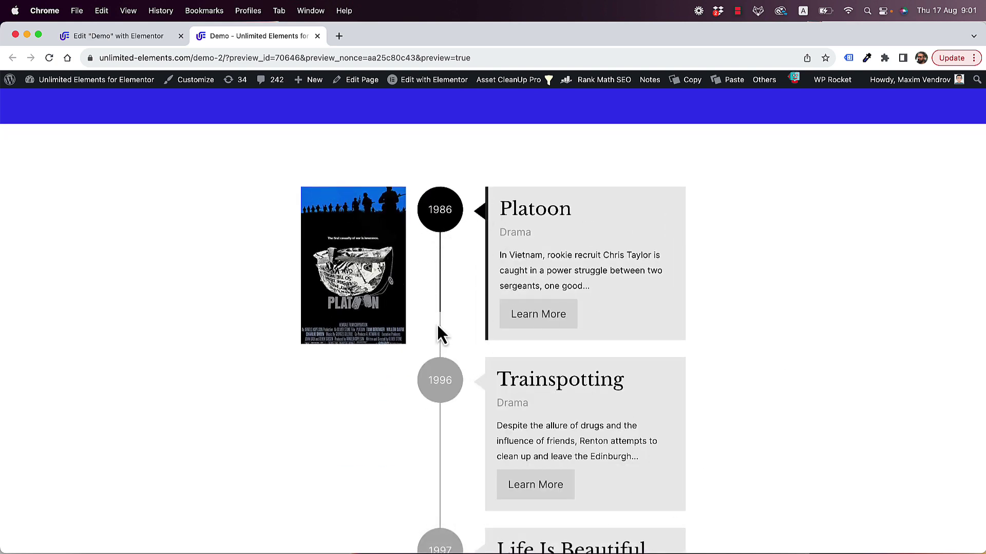
# - Examine on the Demo page preview how the sticky posters and active item styling follow the timeline from Platoon to Unforgiven
pyautogui.scroll(-3, 456, 391)
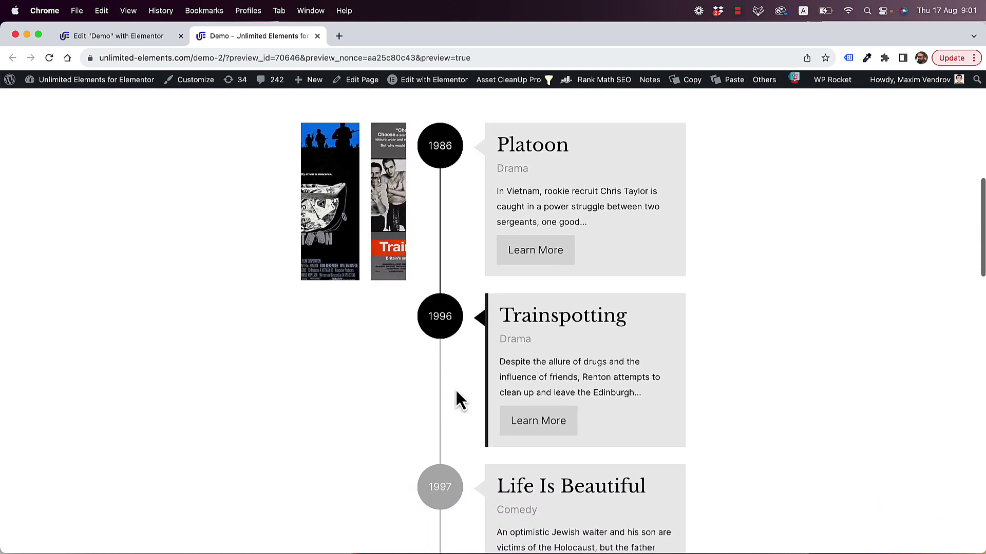
pyautogui.scroll(-2, 346, 211)
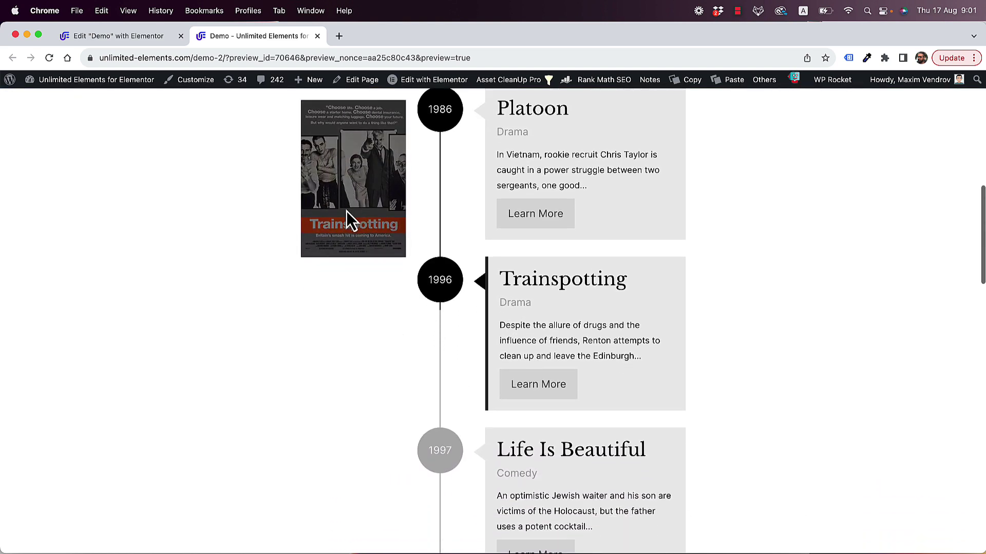
pyautogui.scroll(-5, 346, 211)
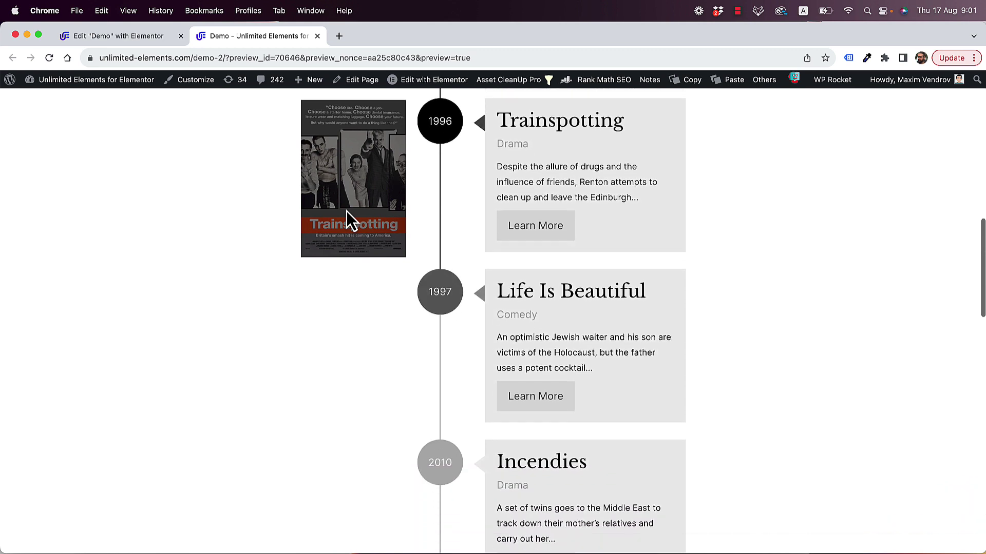
pyautogui.scroll(-7, 346, 211)
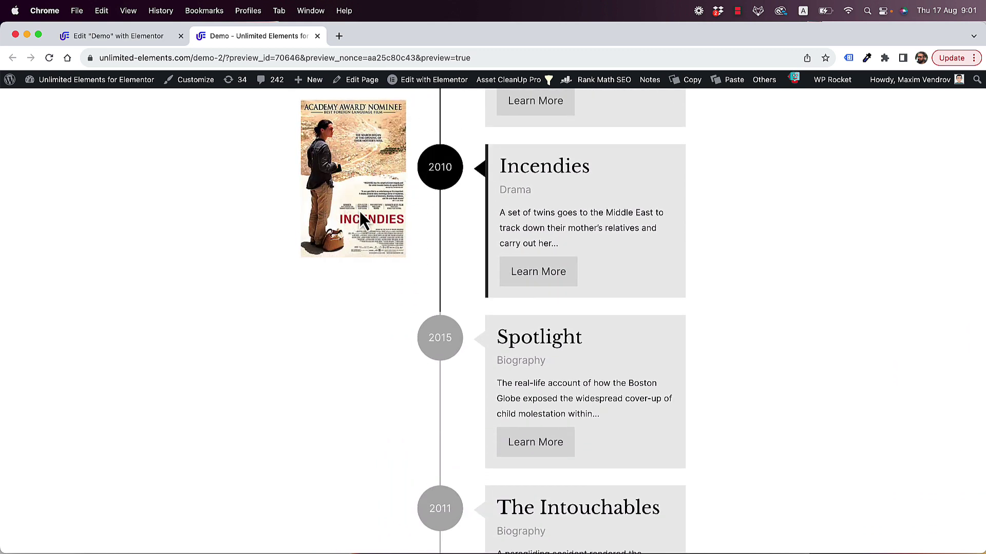
pyautogui.scroll(-5, 635, 226)
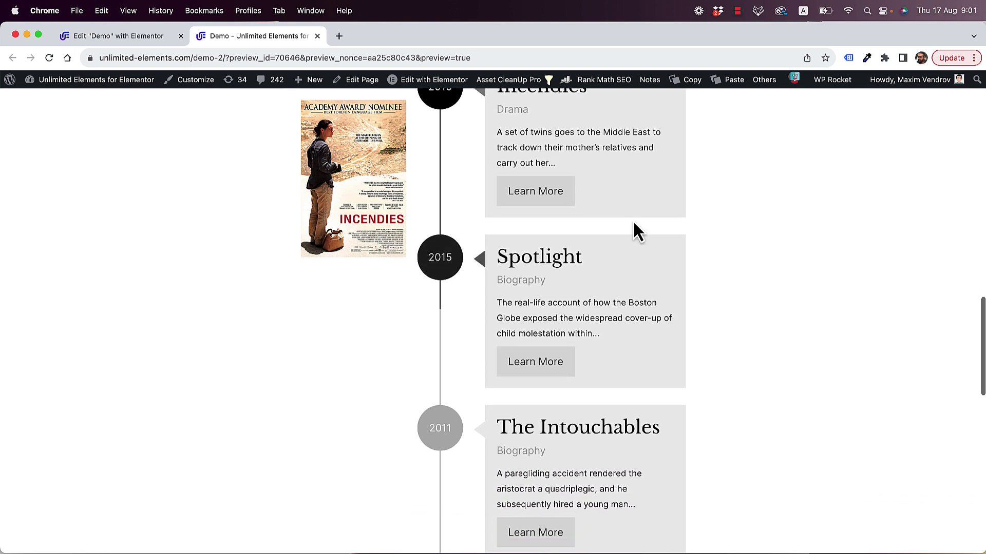
pyautogui.scroll(-1, 635, 231)
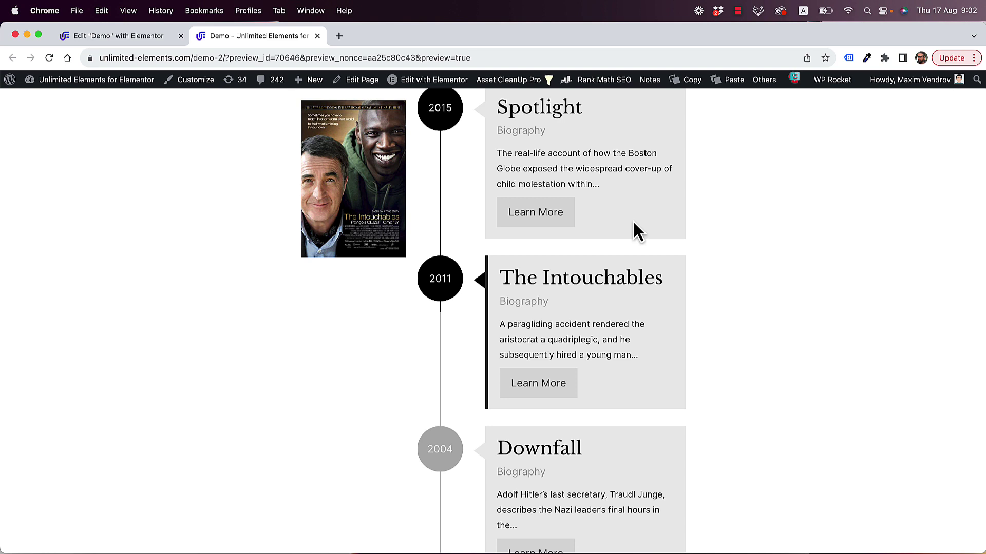
pyautogui.scroll(-3, 634, 222)
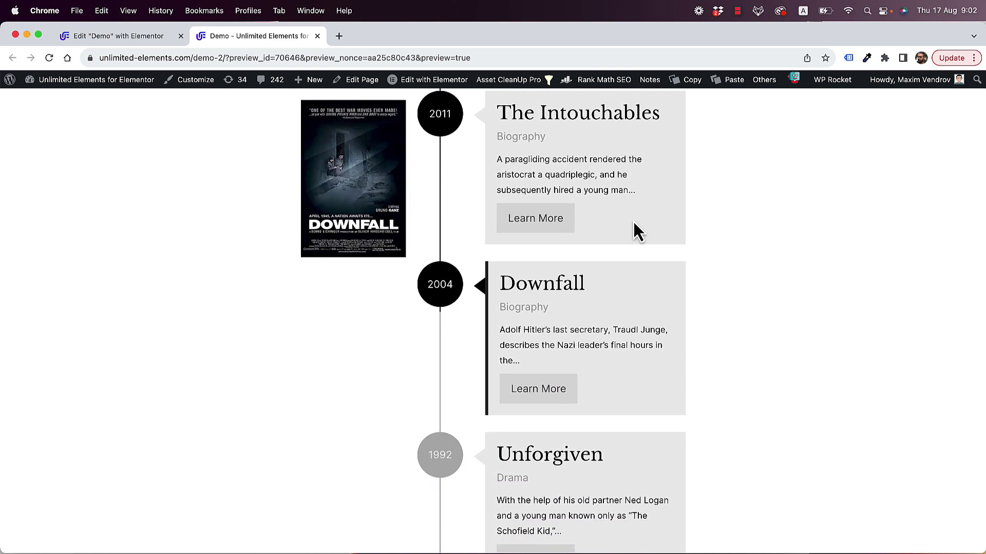
pyautogui.scroll(-3, 633, 222)
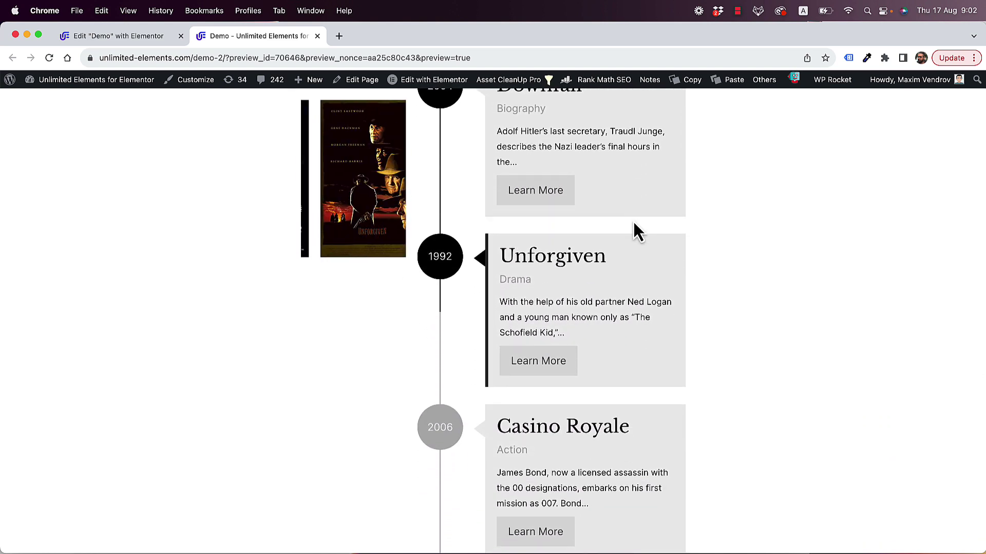